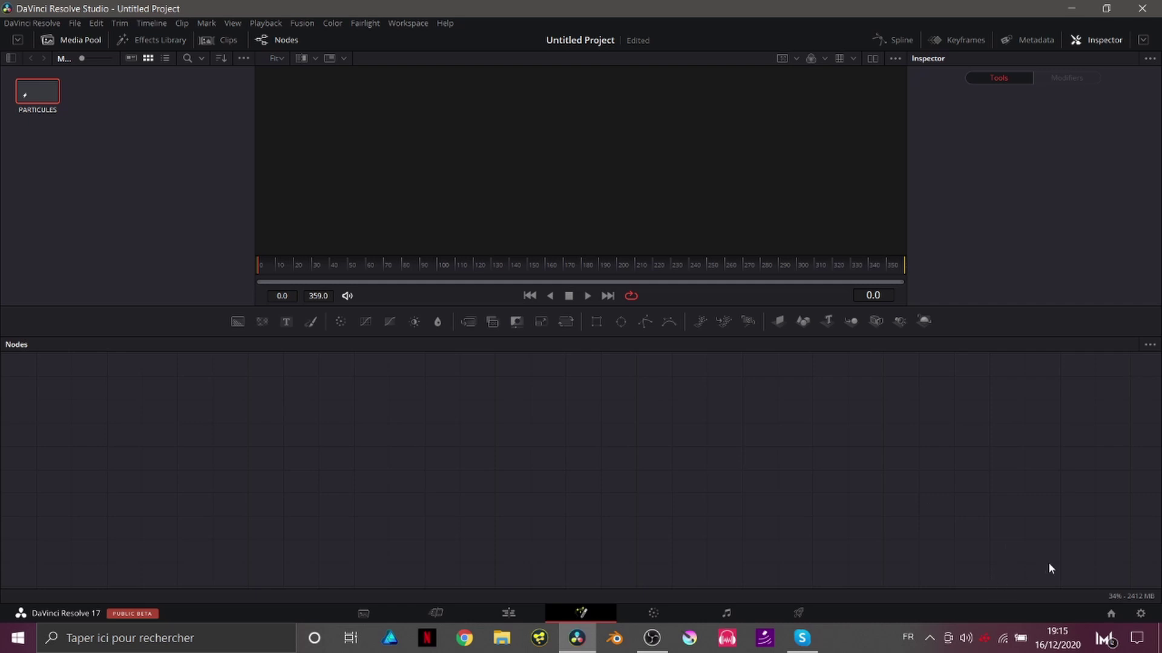
Check the available timeline resolutions in the project settings and the viewer's proxy playback options
left_click(1141, 614)
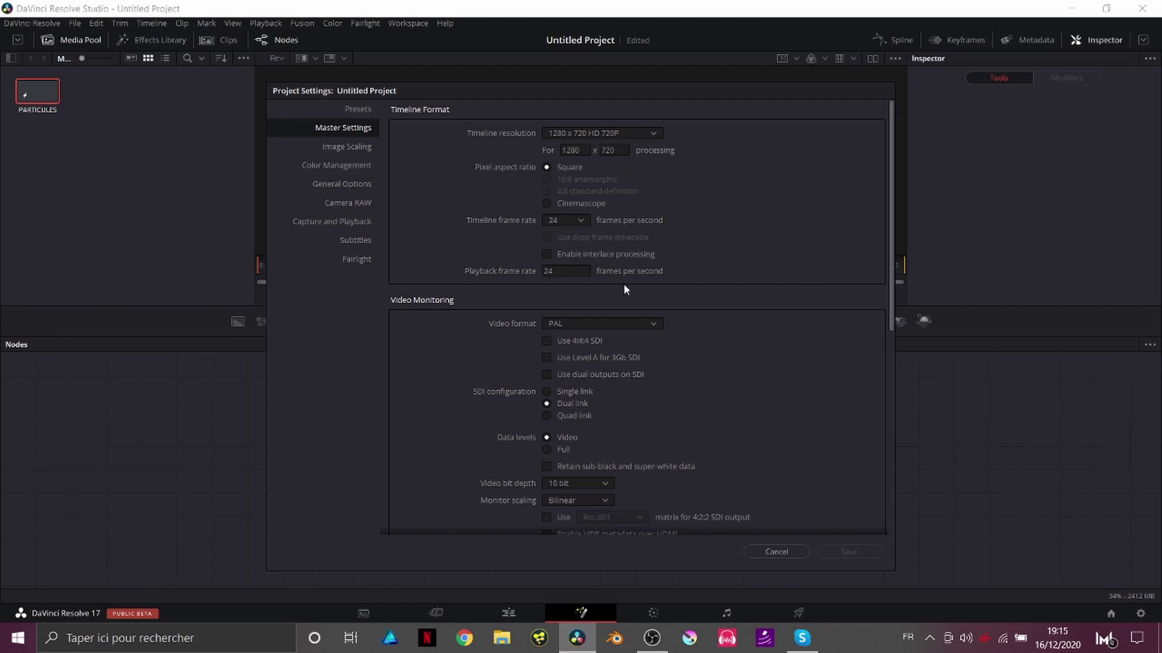
left_click(583, 134)
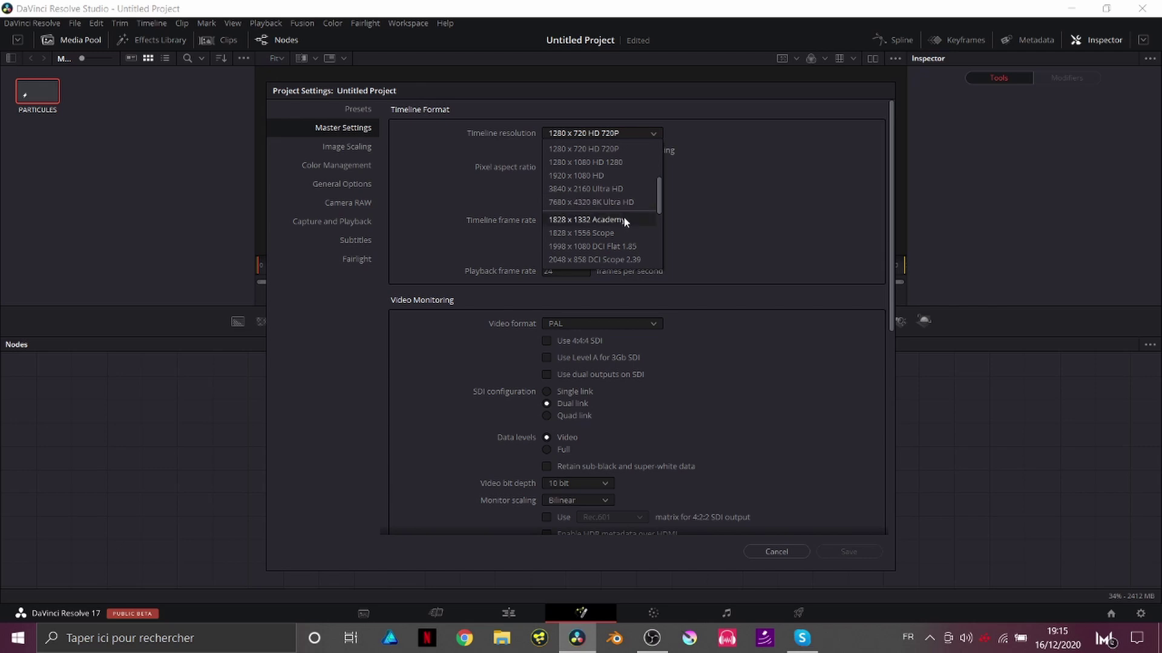
key("Escape")
key("Escape")
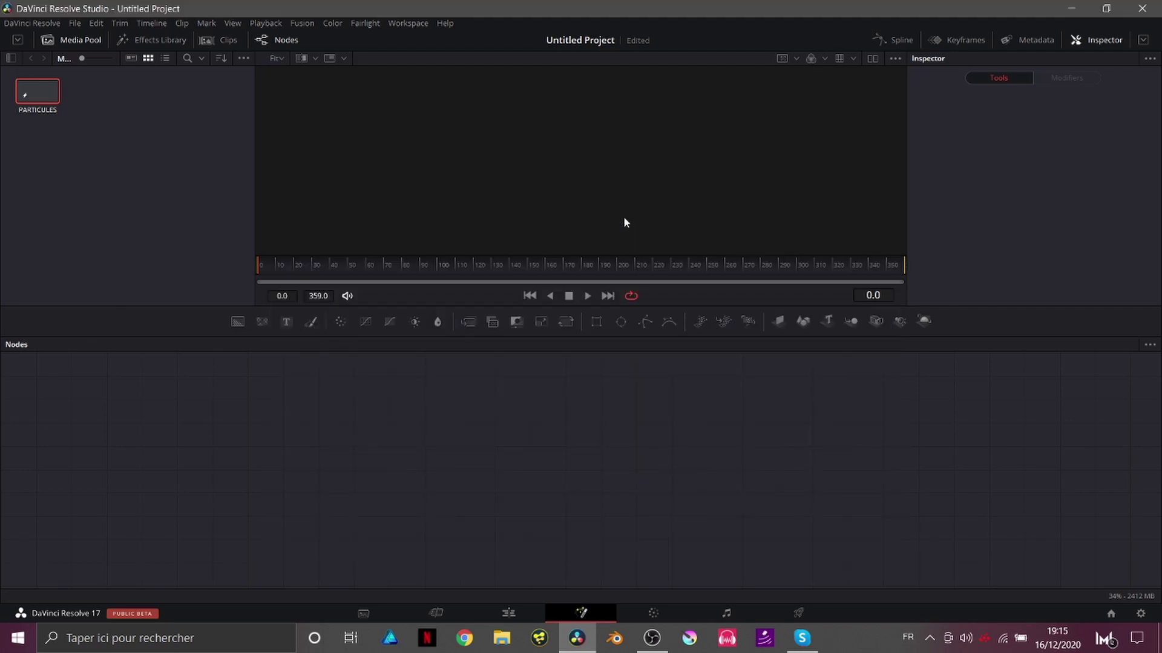
right_click(671, 292)
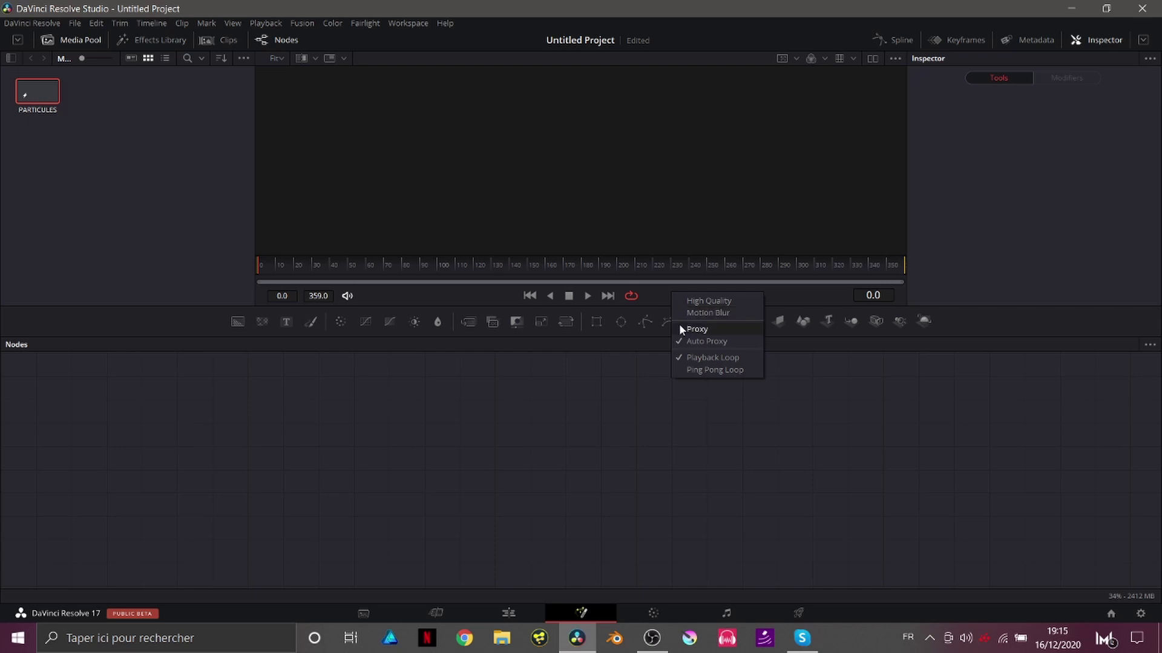
left_click(524, 388)
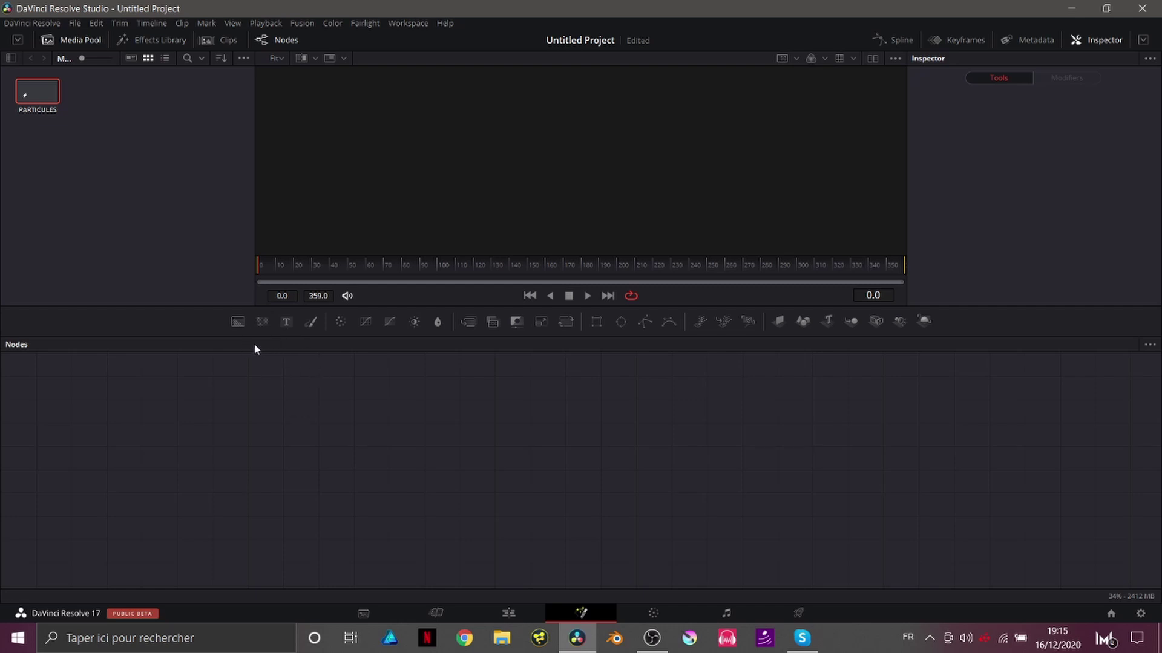
Add a FastNoise node, show it in the viewer and connect a pImageEmitter node after it
left_click_drag(259, 322, 545, 212)
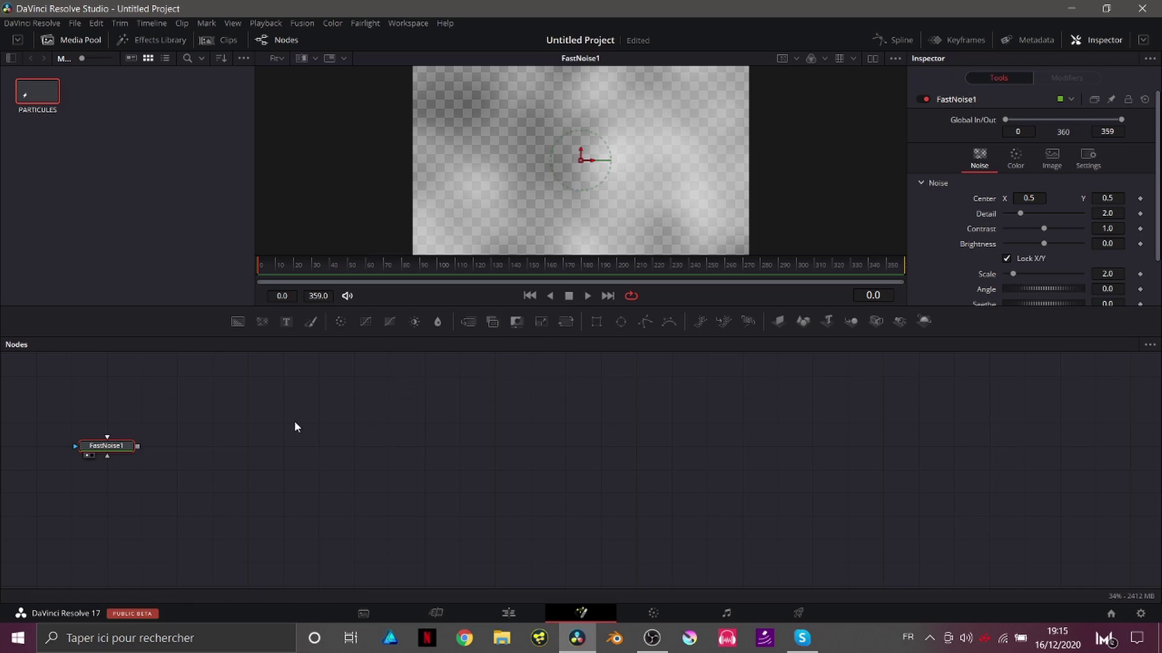
key("shift+space")
type("Pl")
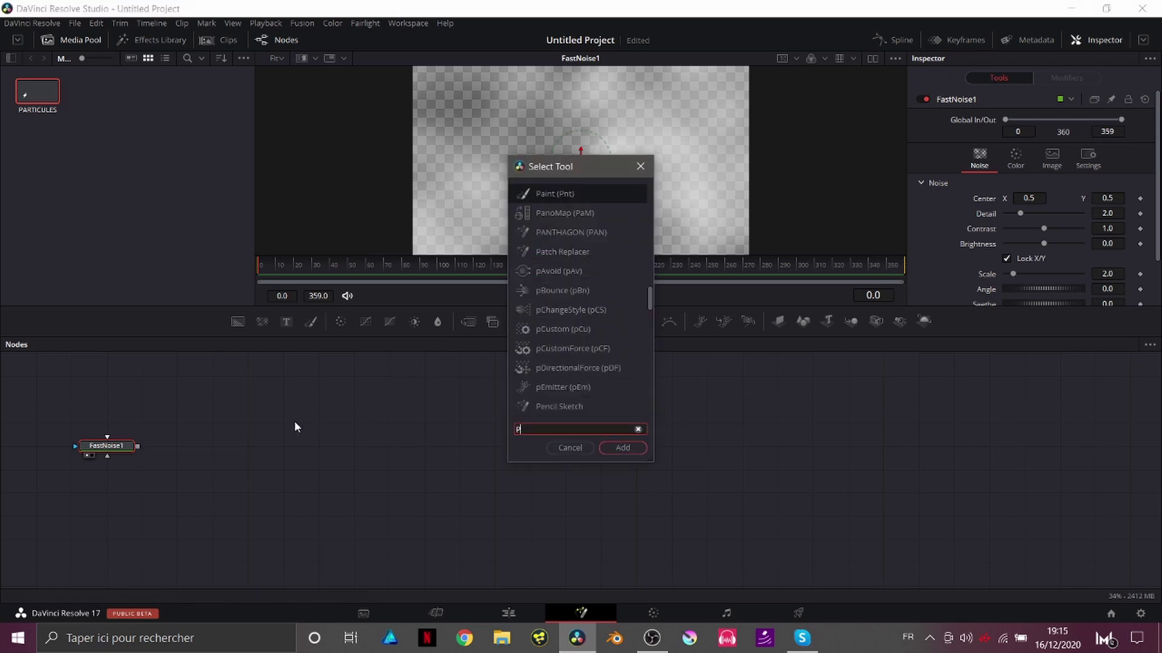
key("Return")
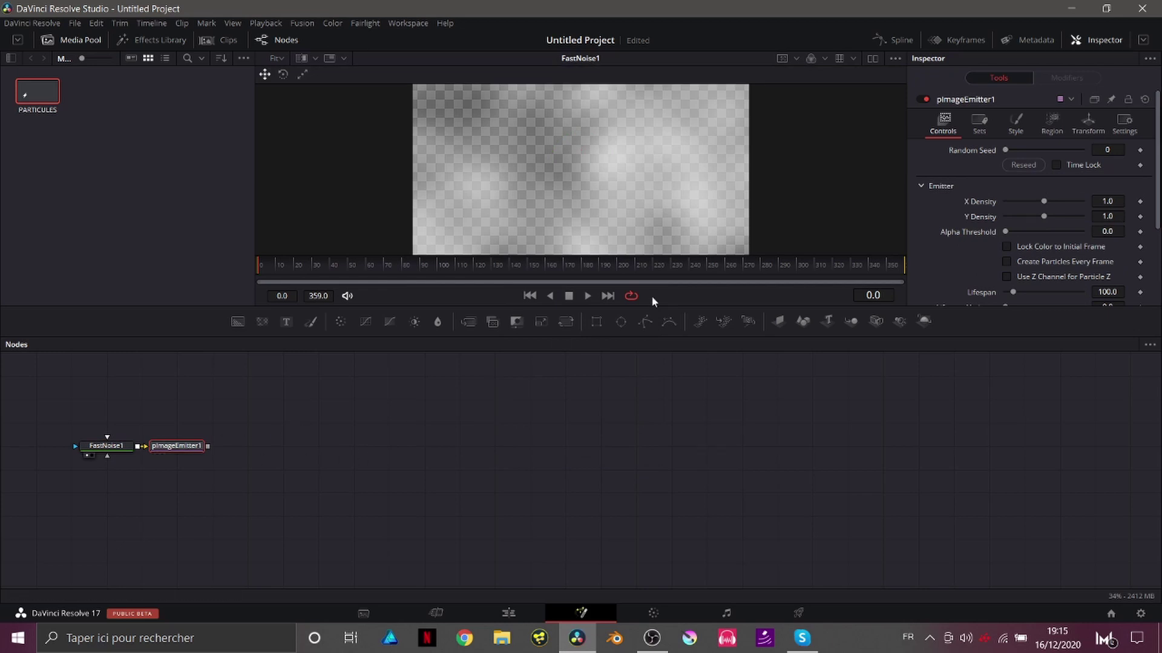
Add a pRender node connected to the pImageEmitter's output and show it in the viewer
left_click(747, 317)
left_click_drag(233, 447, 574, 157)
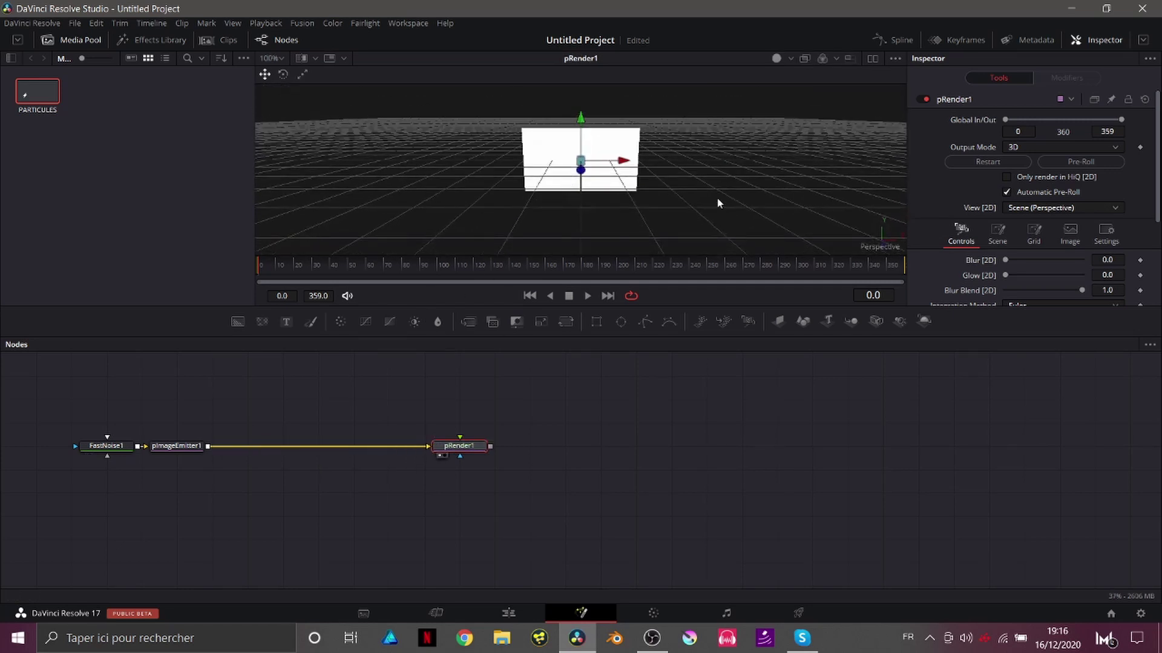
left_click(125, 452)
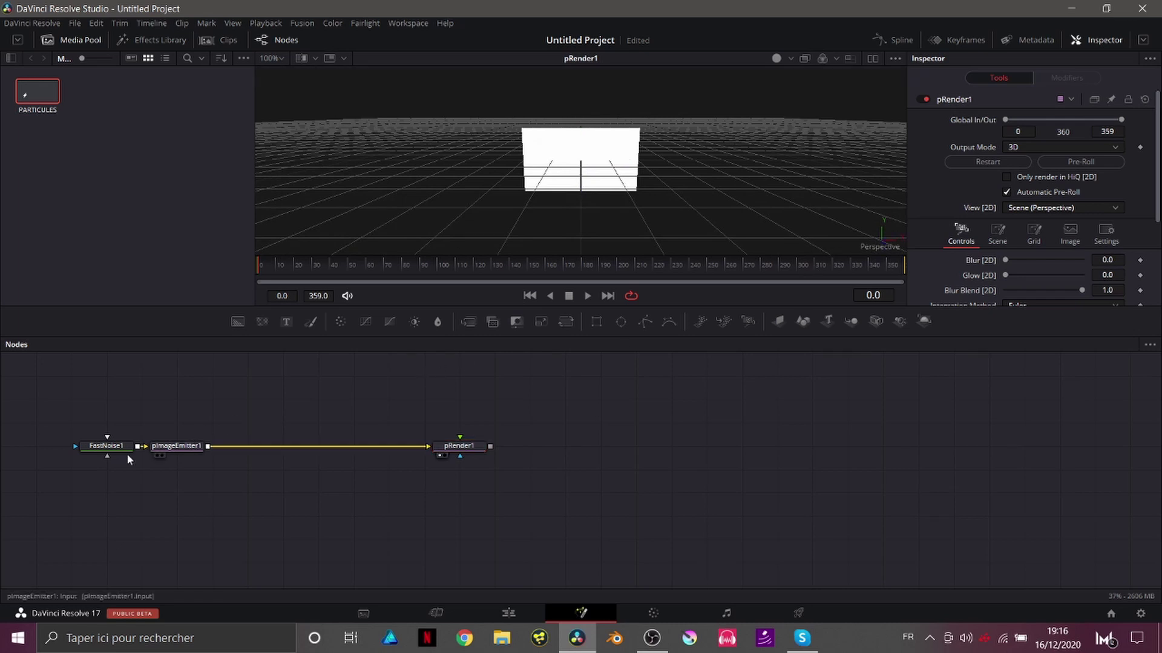
Link the pImageEmitter's X Density to its Y Density with the expression YDensity
left_click(187, 447)
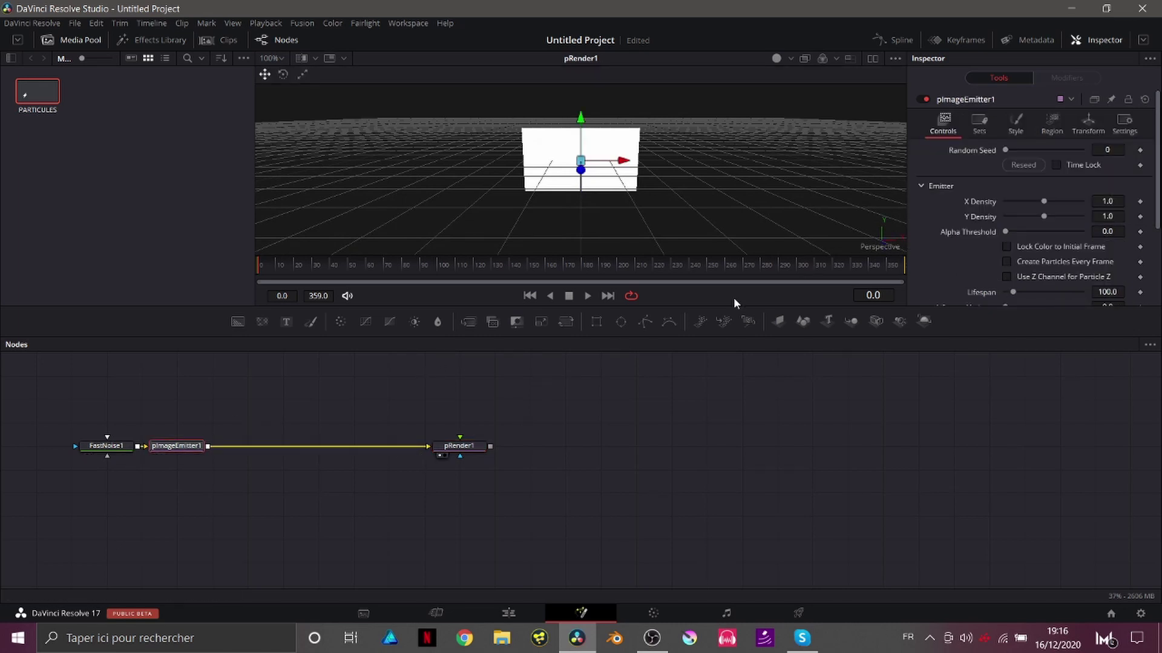
right_click(981, 204)
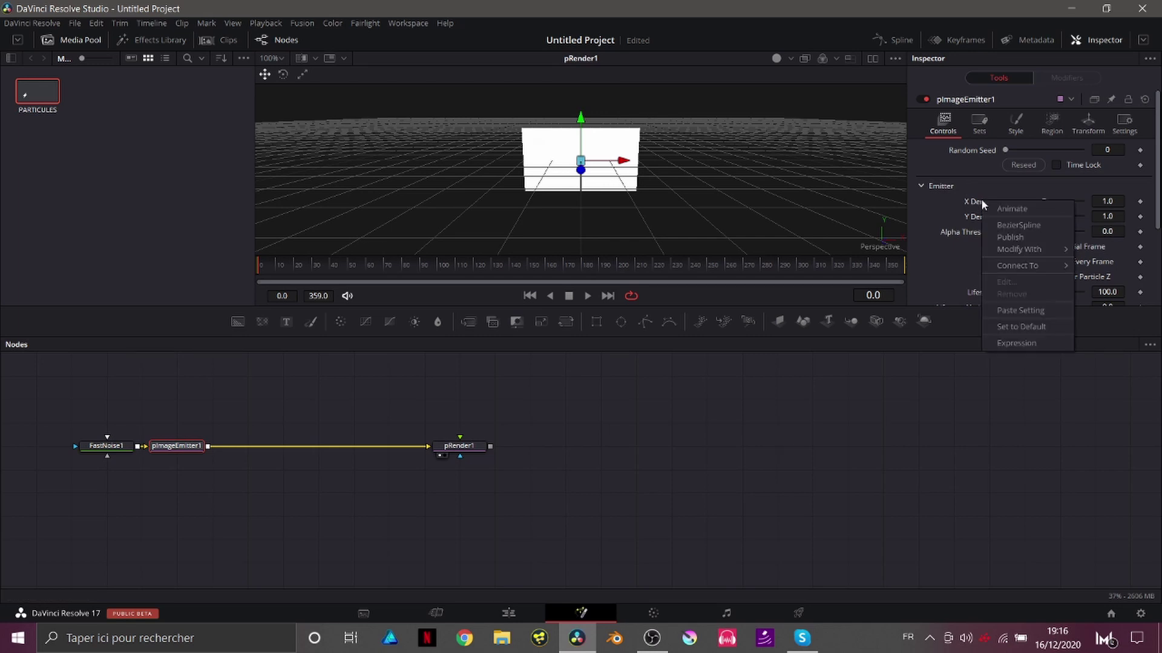
left_click(1017, 345)
left_click_drag(1008, 216, 980, 231)
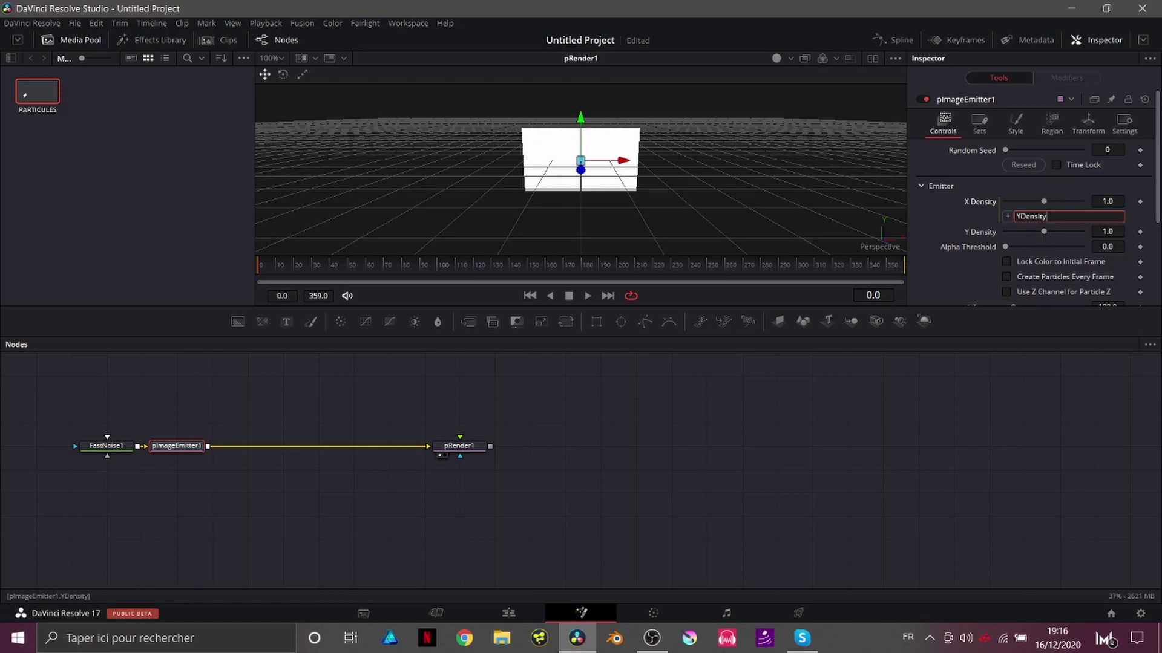
Set the pImageEmitter's Y Density to 0.25 and inspect the resulting particle grid
left_click(1107, 232)
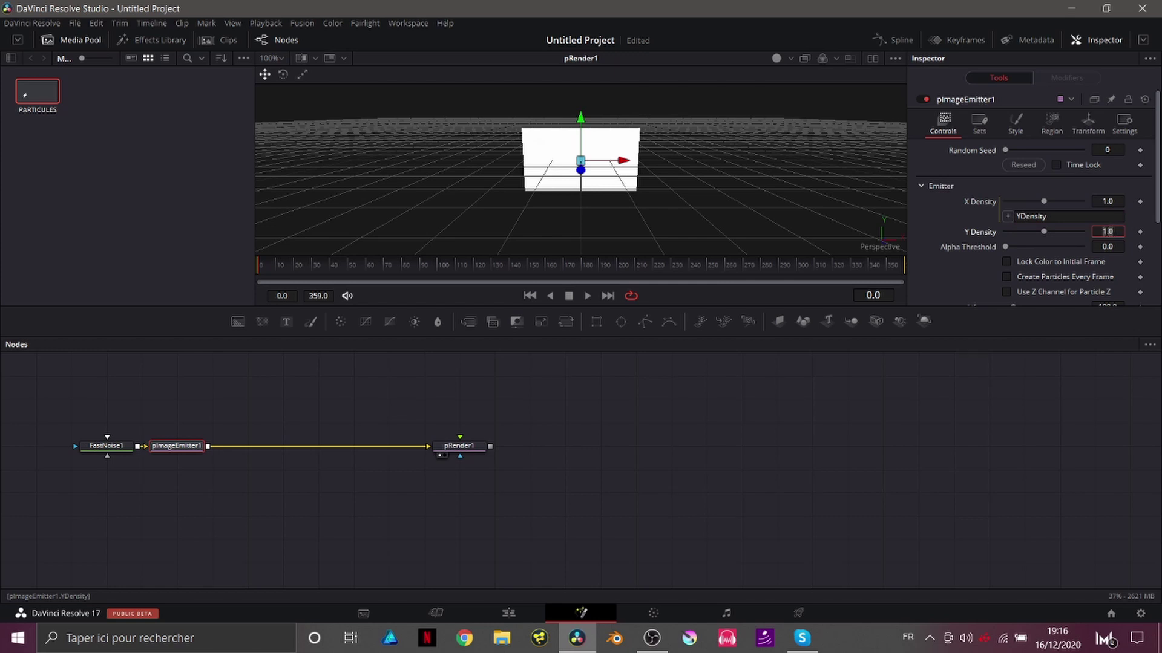
type("0.25")
key("Tab")
scroll(506, 183, "up", 1)
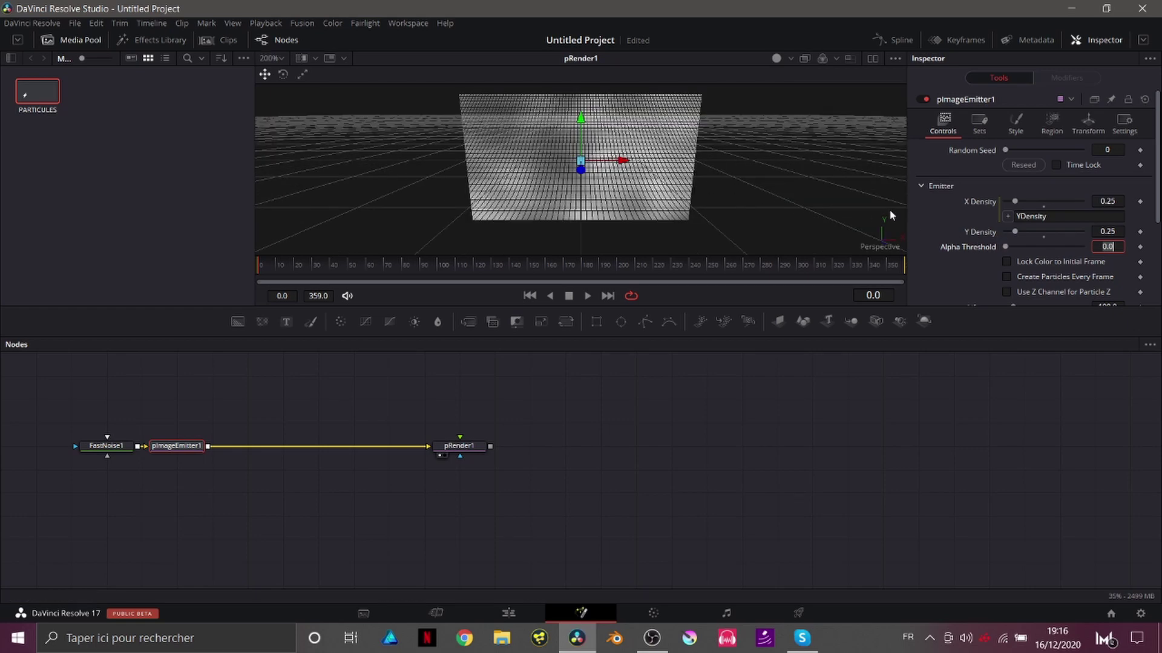
left_click_drag(673, 128, 674, 128)
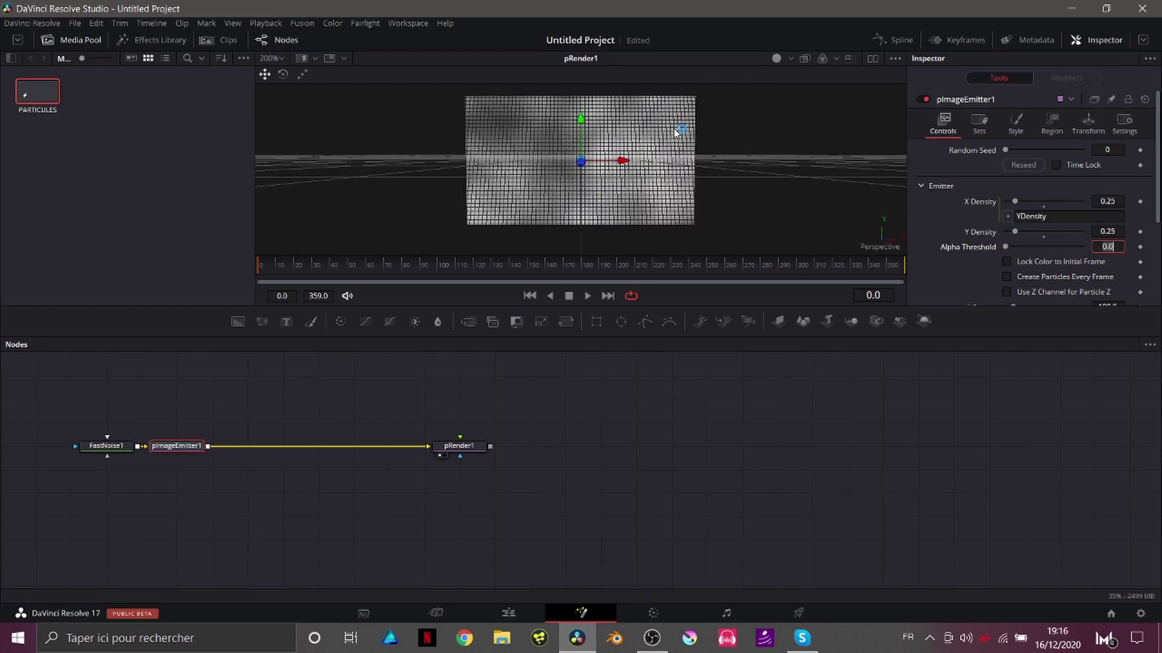
scroll(673, 129, "up", 1)
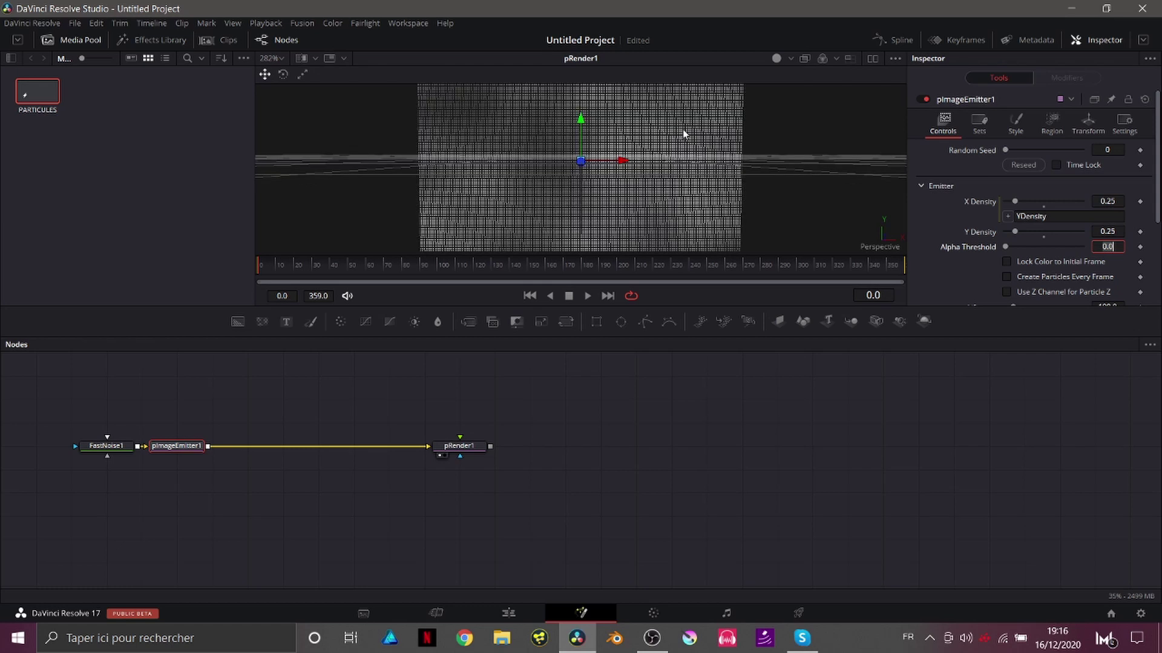
left_click(958, 257)
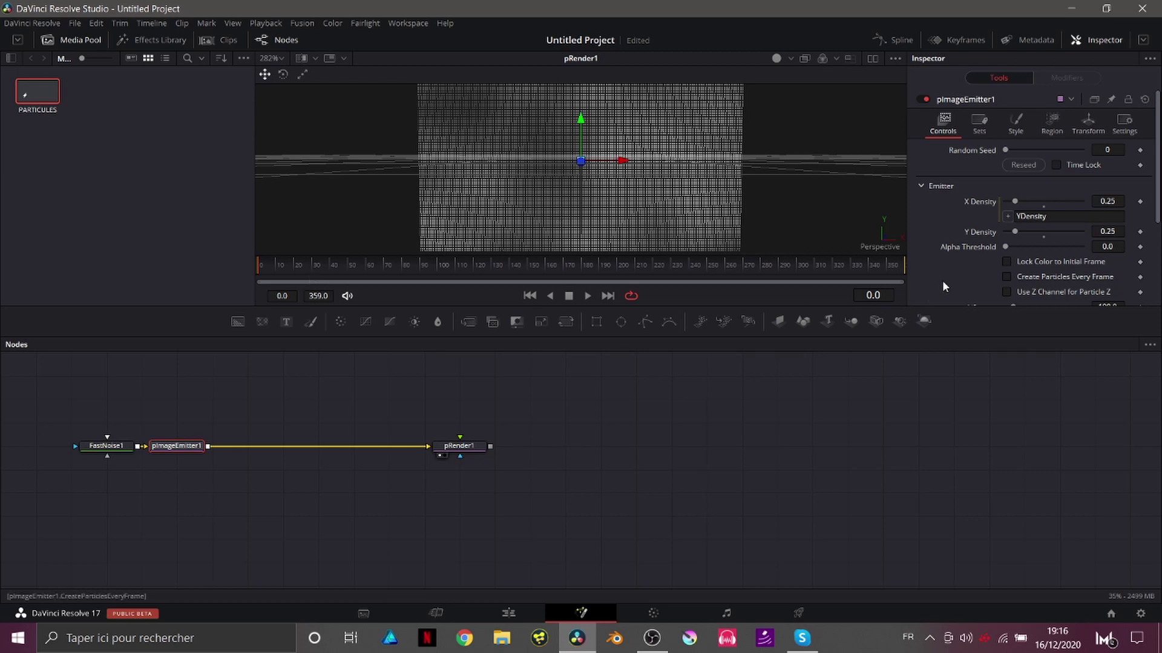
Raise the emitter's particle Lifespan to 1000 and return the playhead to frame 0
scroll(942, 281, "down", 2)
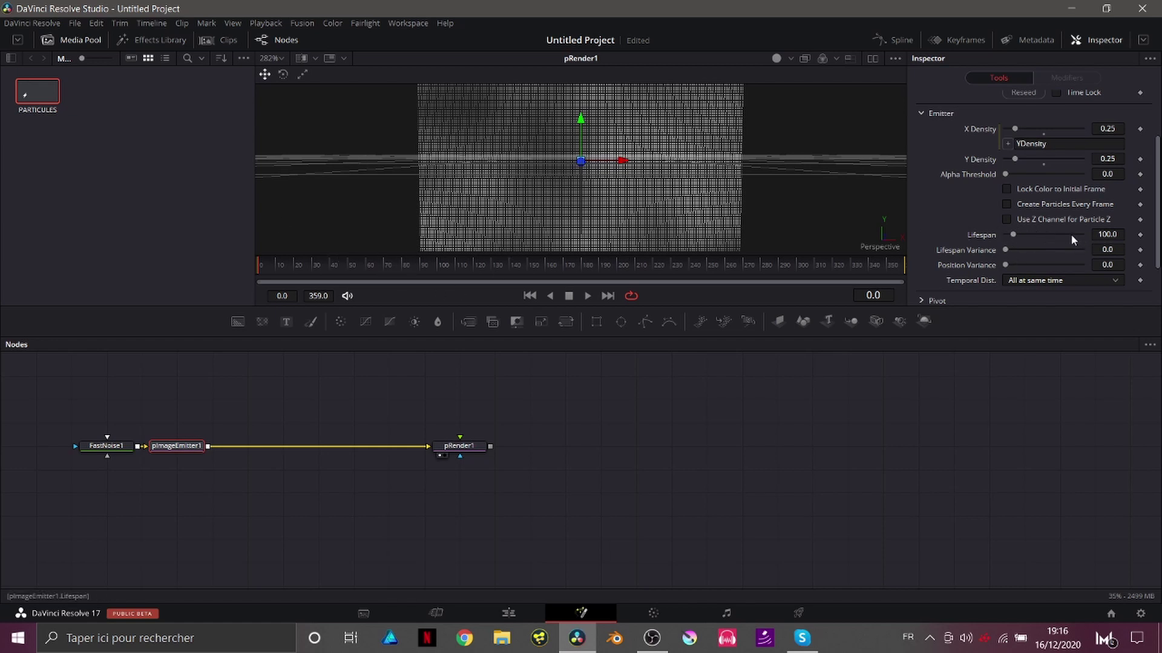
left_click_drag(436, 268, 452, 269)
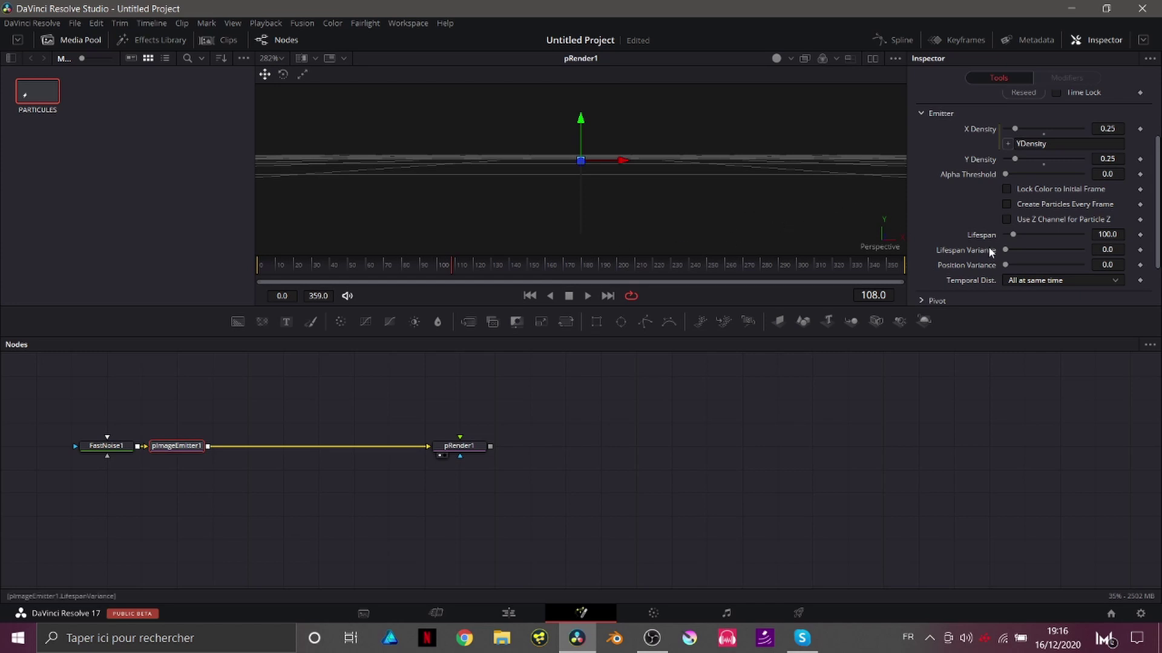
left_click_drag(1013, 233, 1109, 237)
left_click_drag(421, 263, 259, 264)
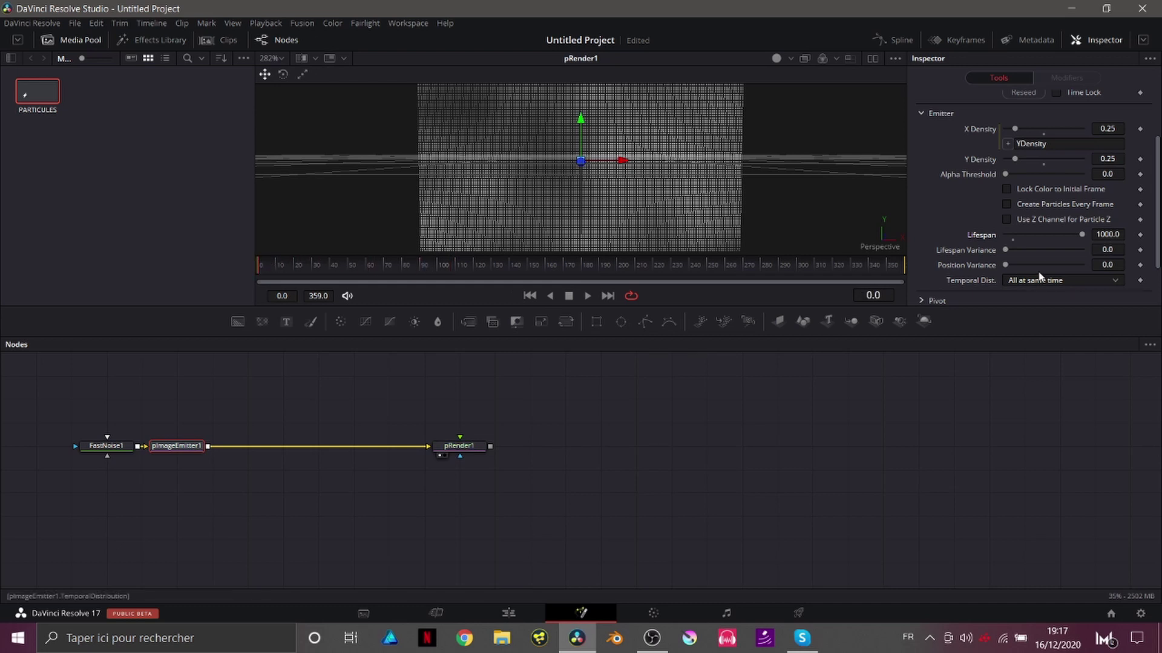
Rotate the pImageEmitter 90 degrees around X so the particle grid lies flat
scroll(959, 198, "up", 3)
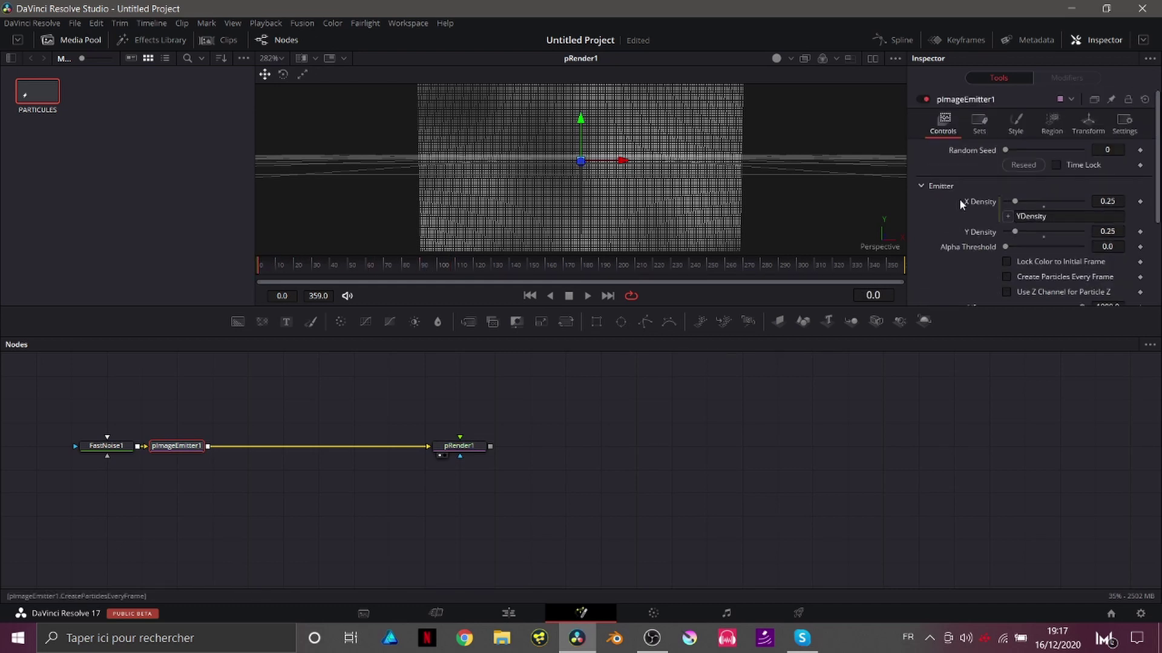
left_click(1094, 124)
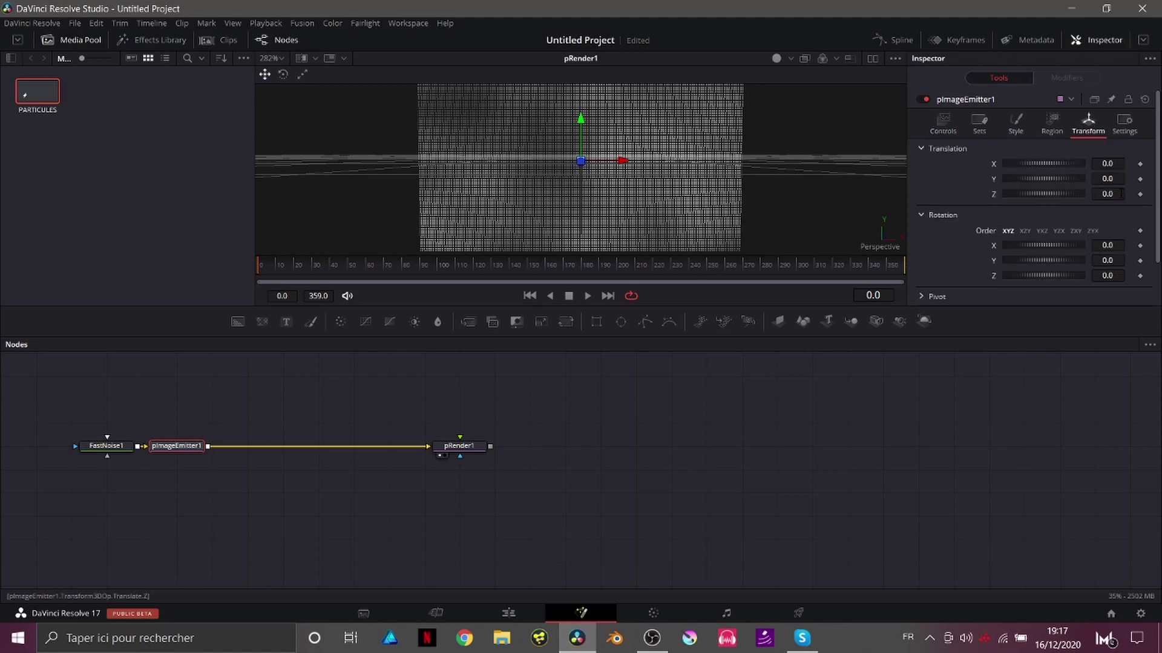
left_click(1112, 245)
type("90")
left_click(1112, 260)
scroll(684, 222, "up", 3)
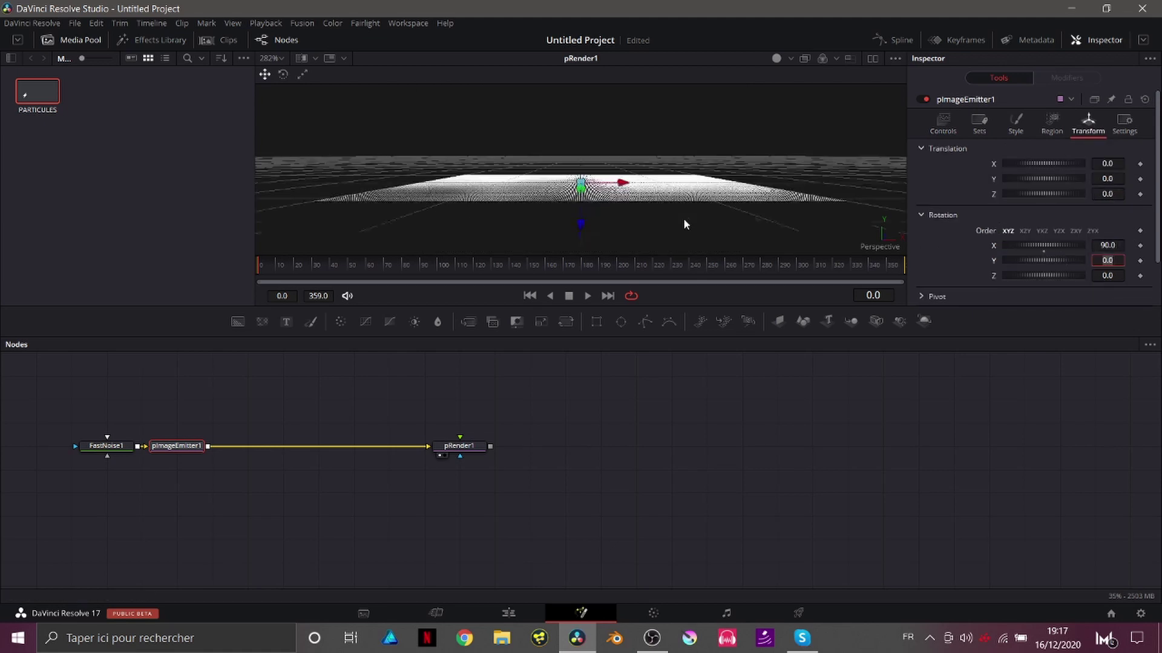
Set the pImageEmitter's transform scale to 10 with the X/Y/Z axes locked together
scroll(967, 255, "down", 2)
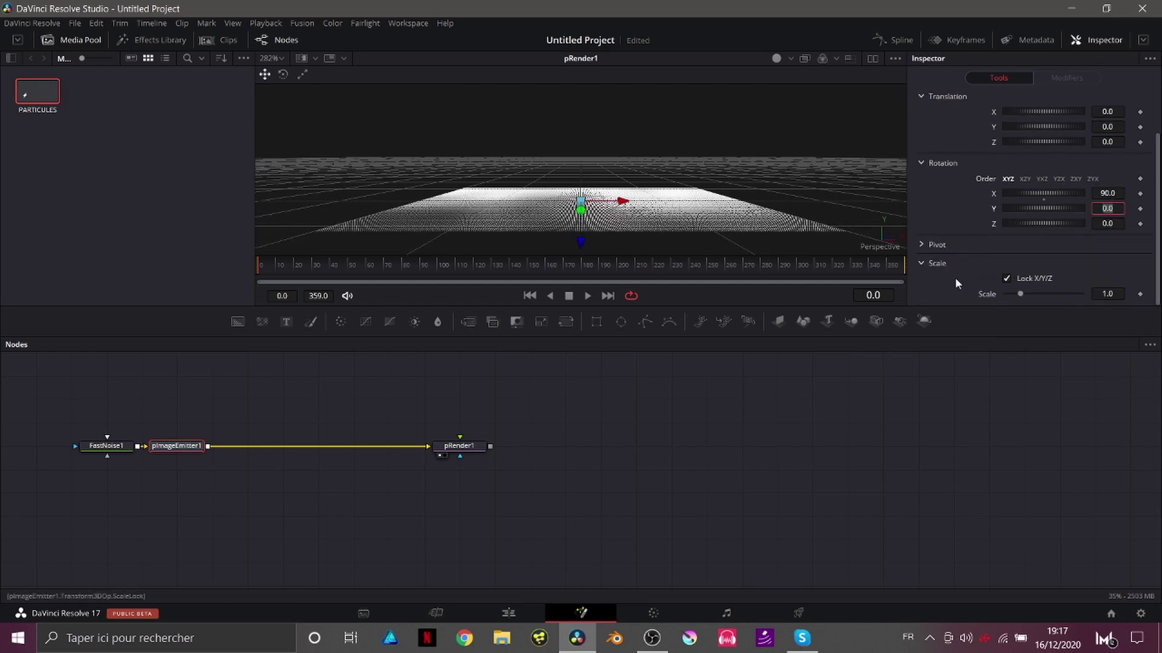
left_click(1106, 294)
type("10")
type("0")
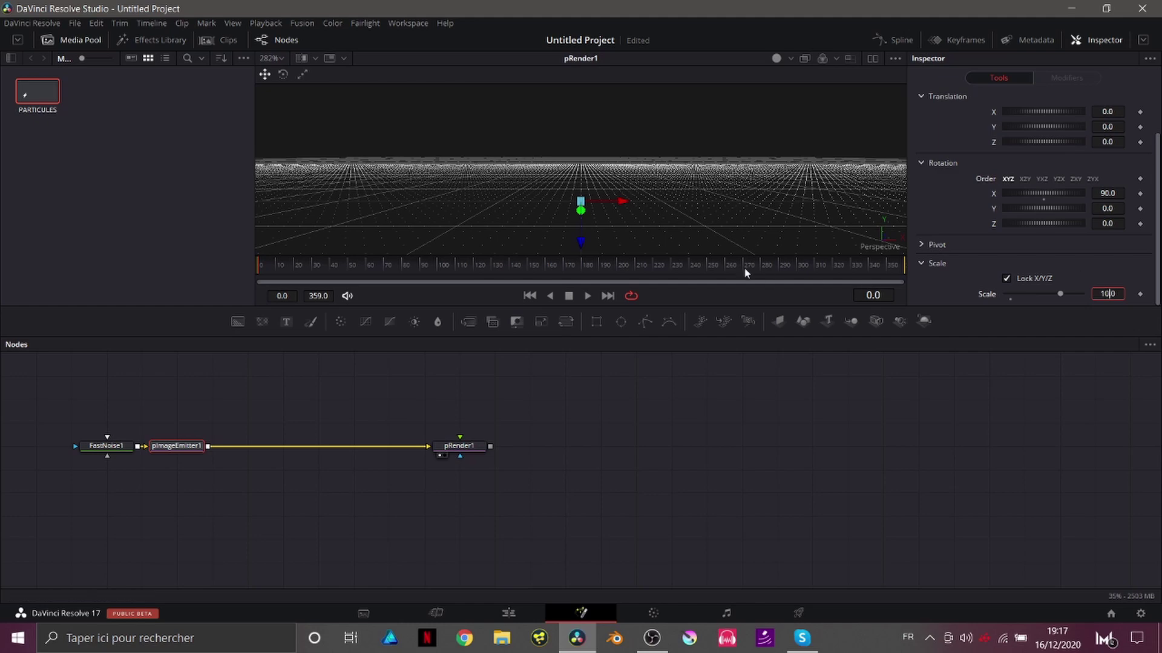
scroll(657, 200, "down", 4)
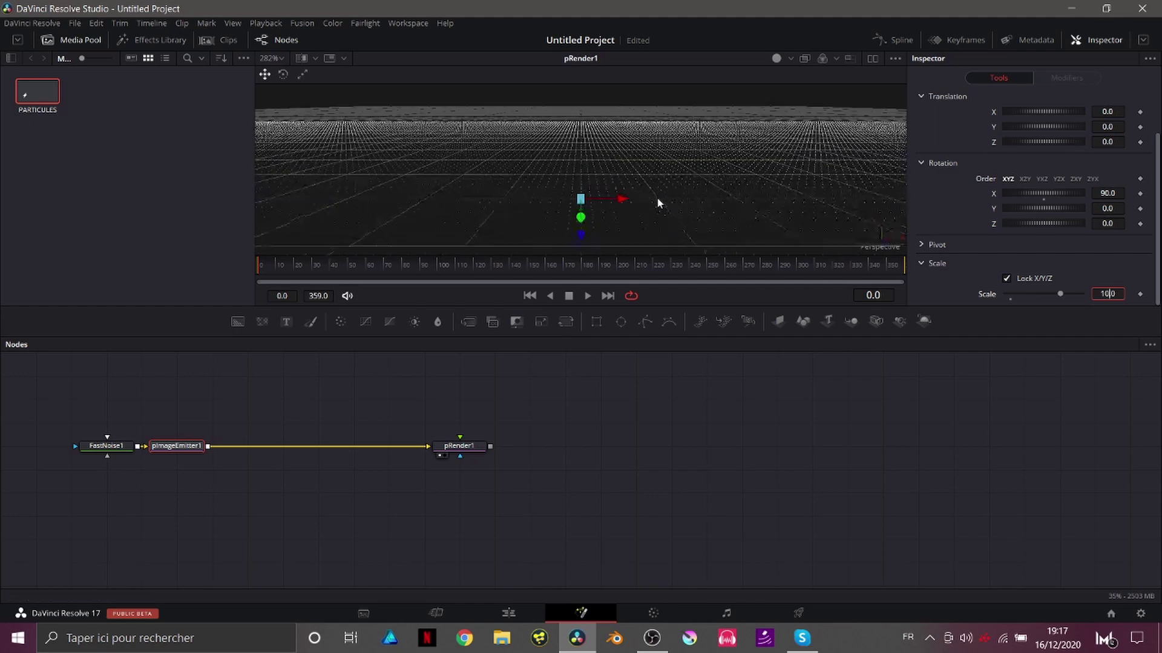
scroll(658, 202, "down", 3)
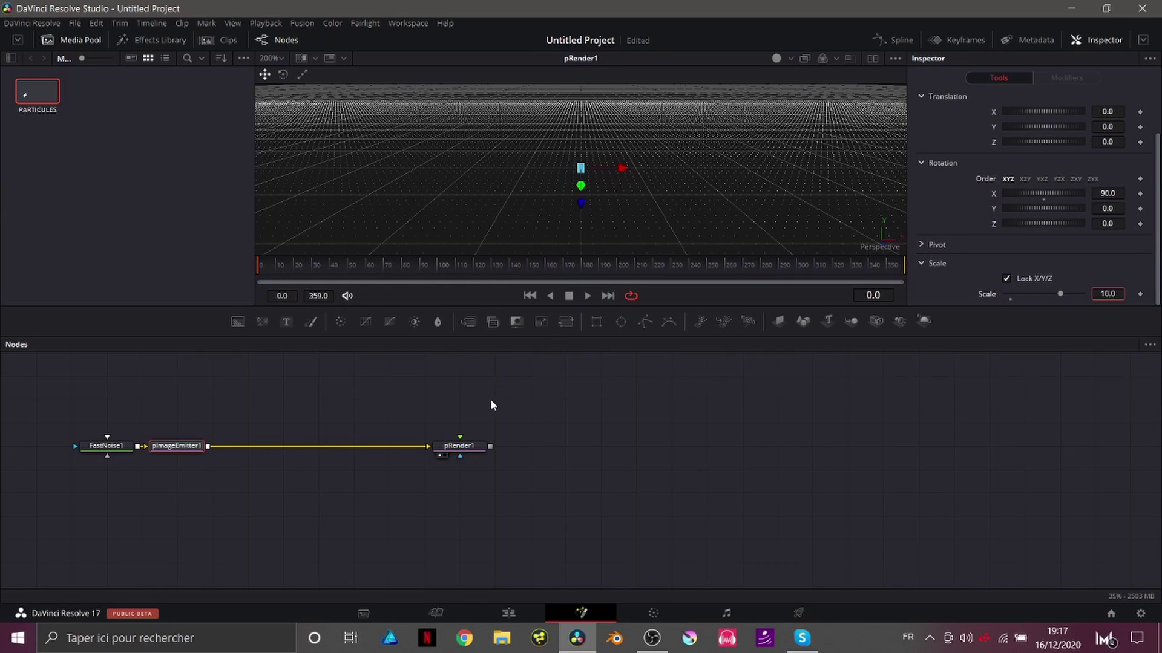
Try scale 11.18, contrast 2.5 and detail 2.99 on the FastNoise node, and reset the node to its defaults
left_click(107, 446)
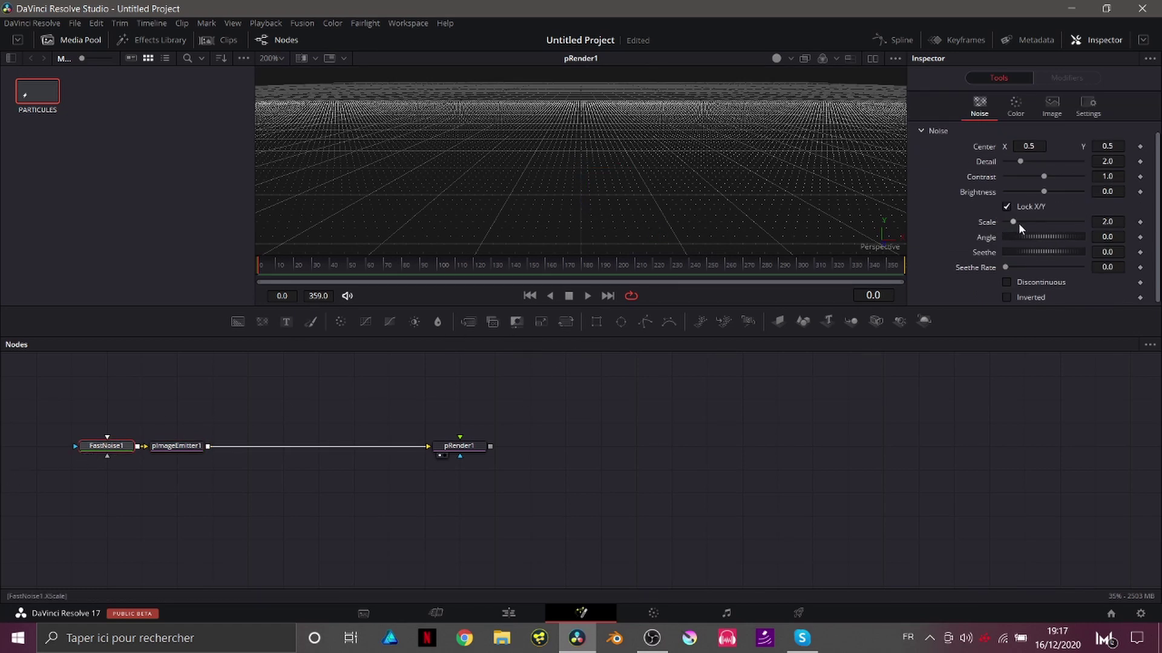
left_click_drag(1017, 220, 1050, 219)
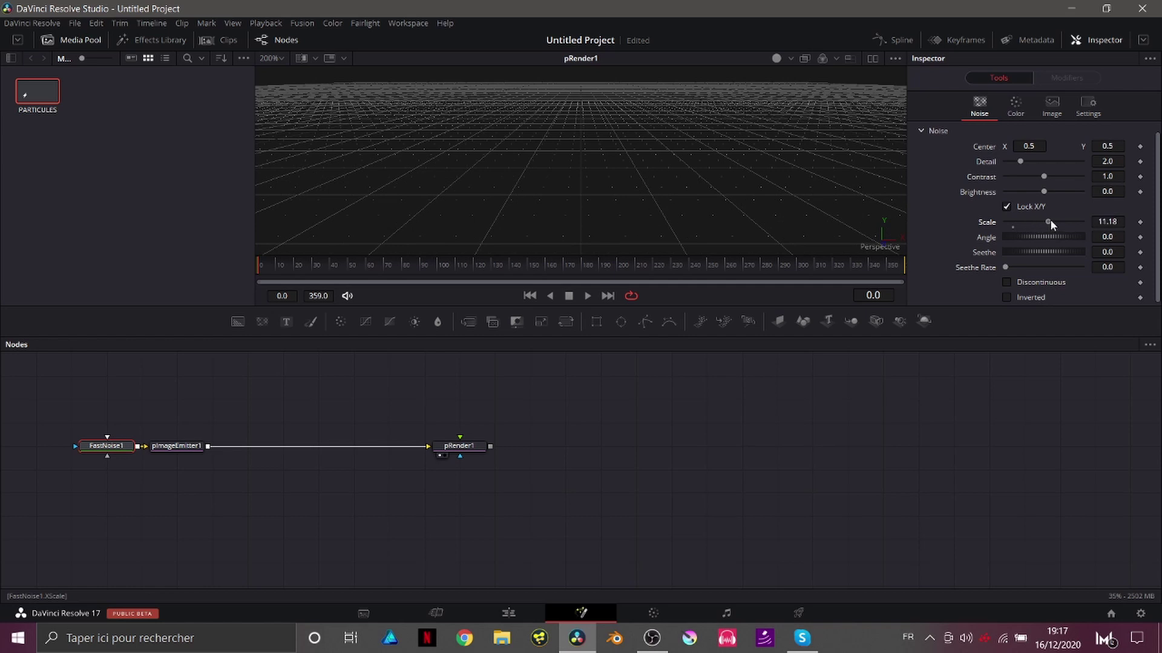
scroll(669, 147, "down", 2)
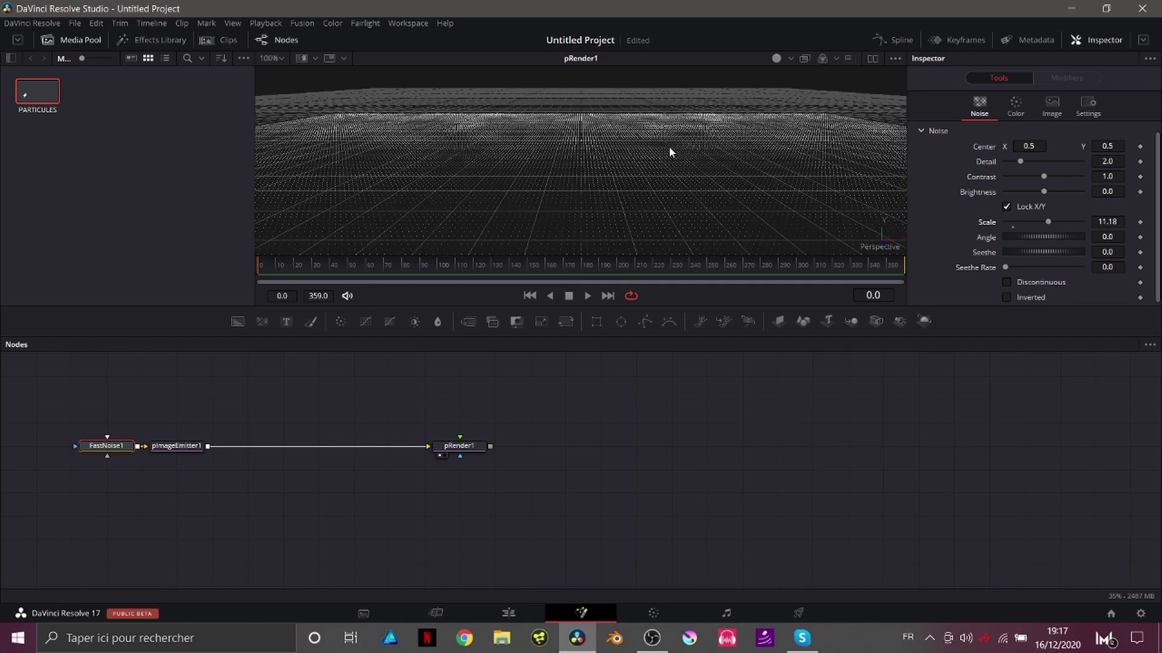
left_click(1056, 176)
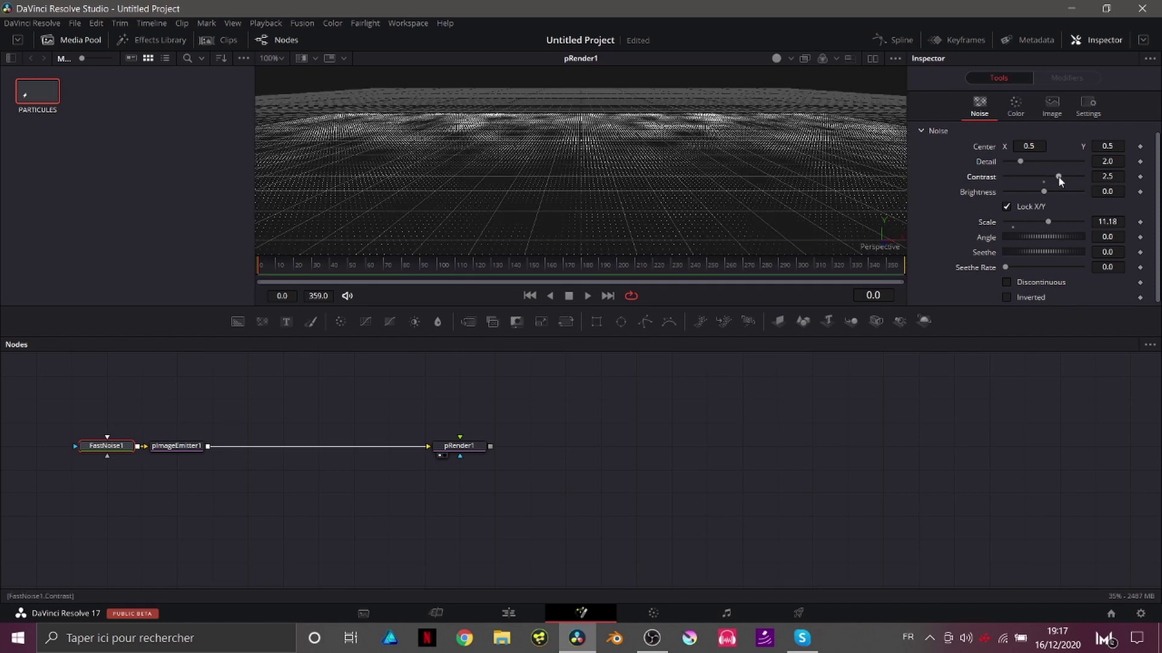
left_click_drag(1021, 165, 1029, 165)
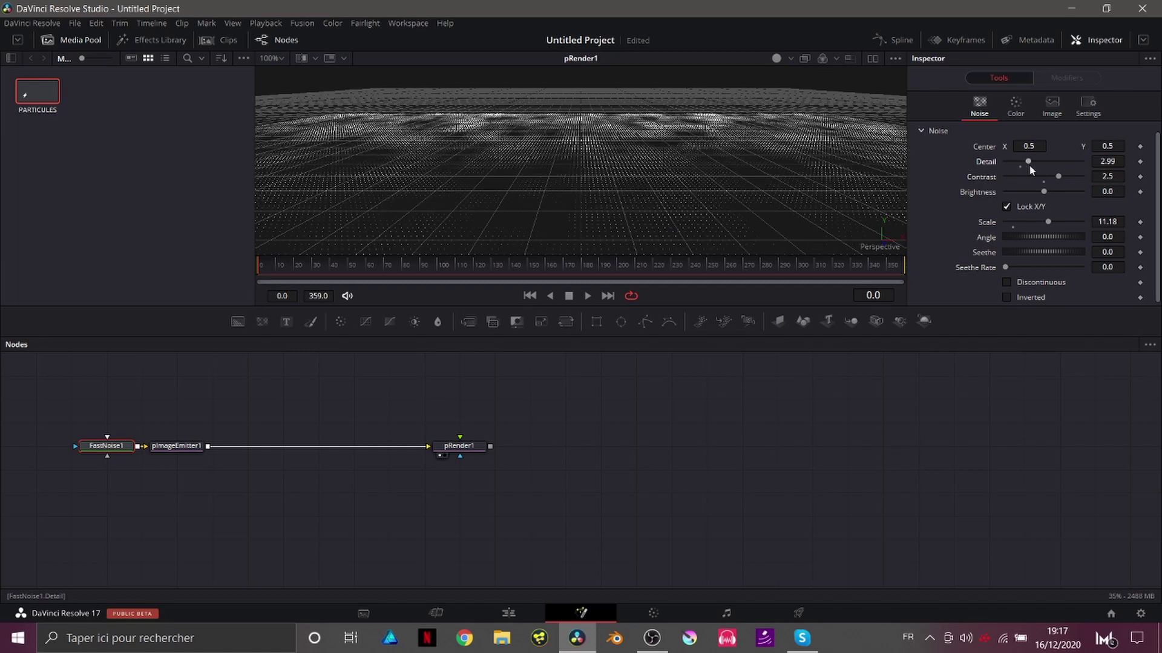
scroll(1080, 144, "up", 2)
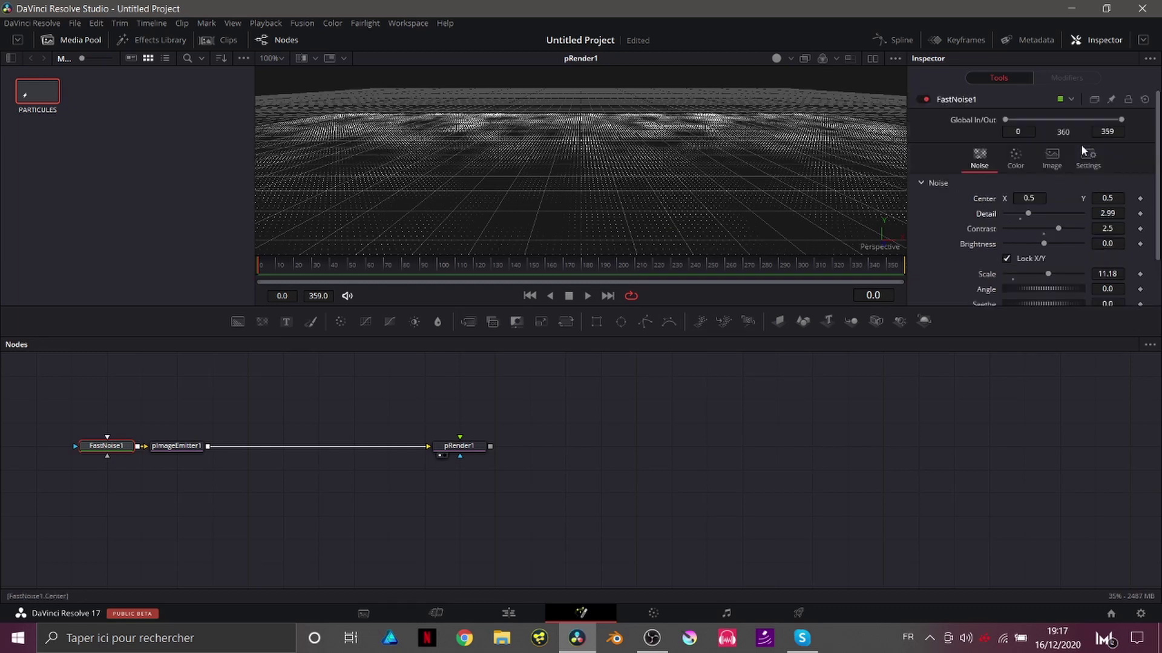
left_click(1144, 99)
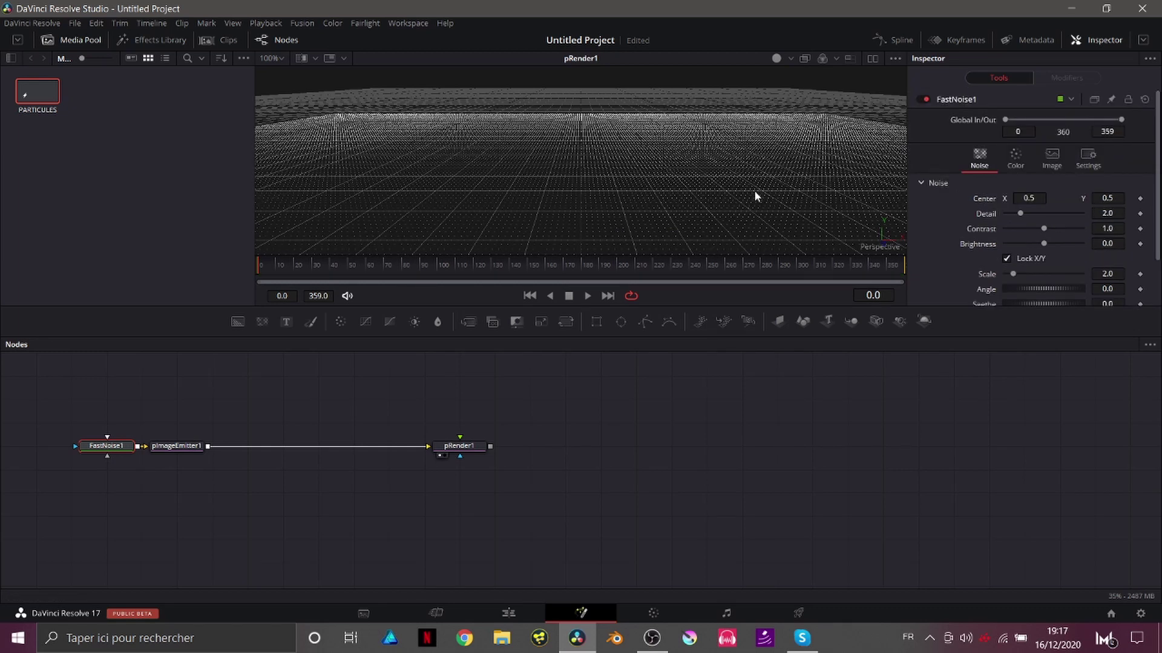
Insert a pCustom node between the pImageEmitter and pRender nodes
left_click(177, 447)
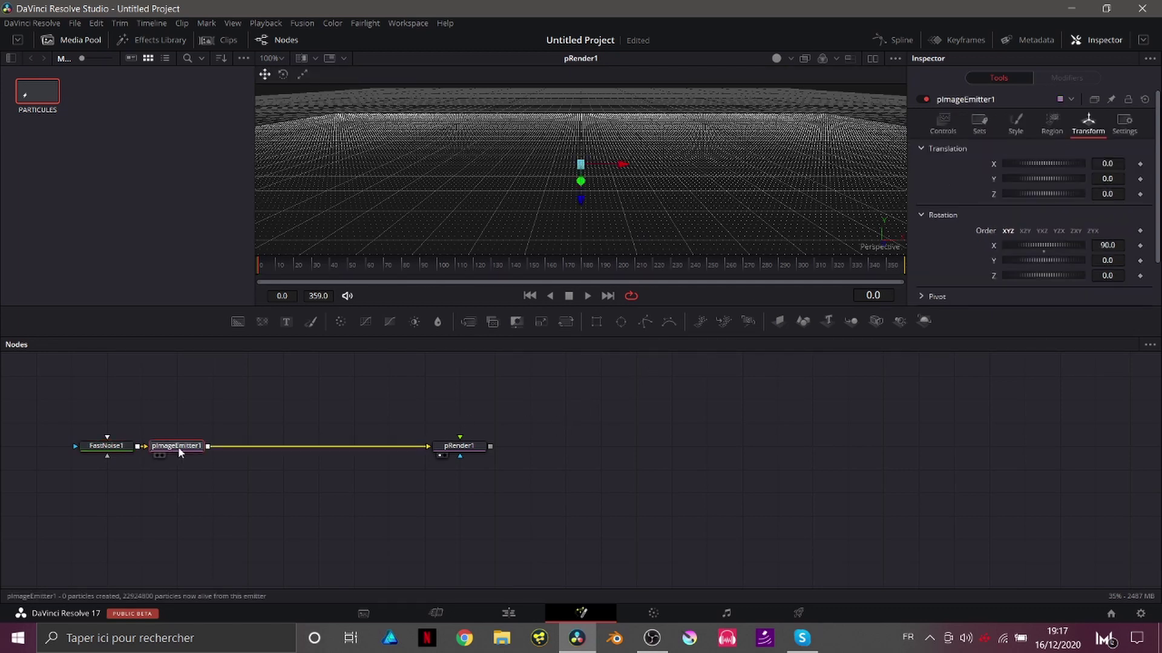
key("shift+space")
type("pICU")
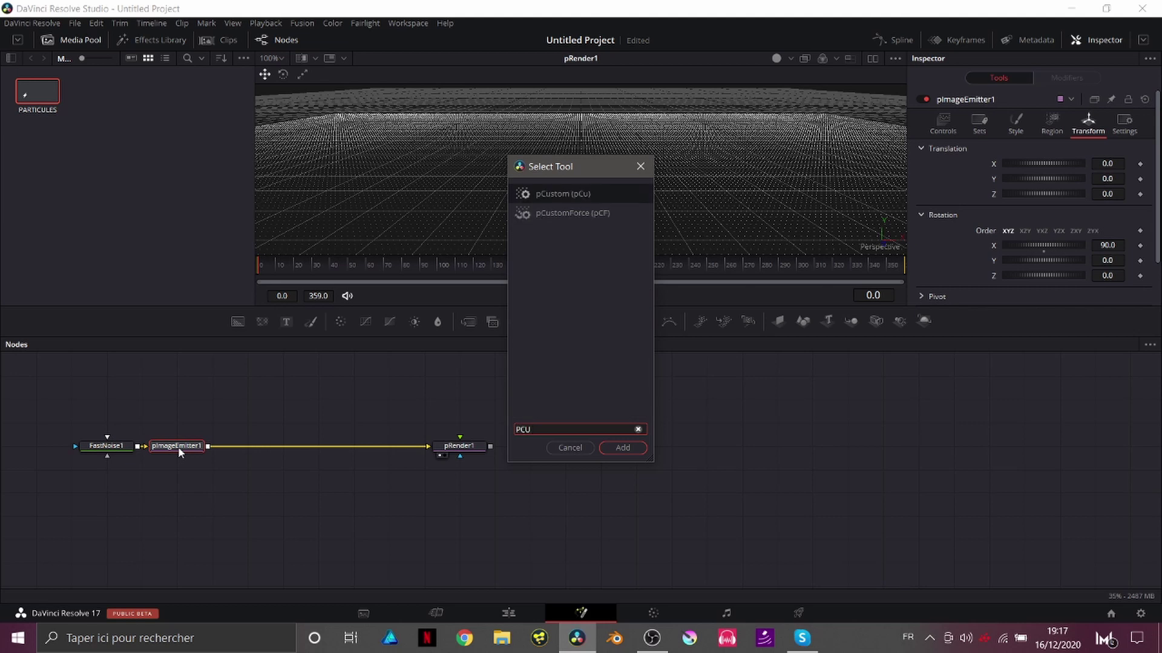
key("Return")
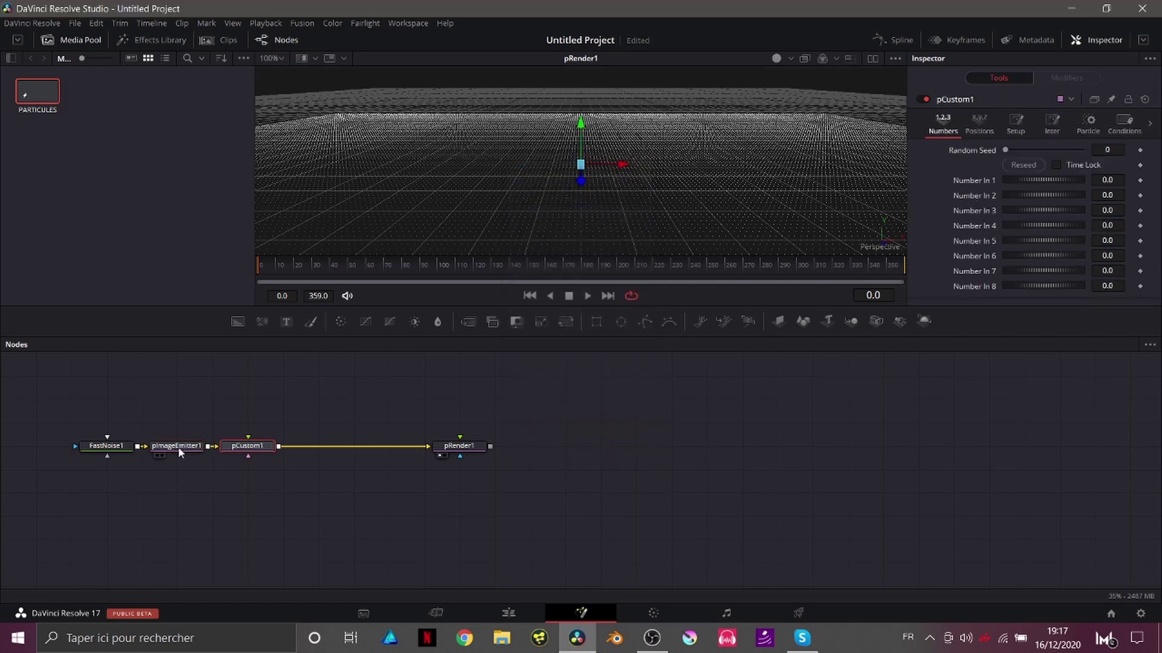
Examine the pCustom node's particle expressions for position, velocity, rotation, spin and colour channels
left_click(242, 452)
left_click(1087, 124)
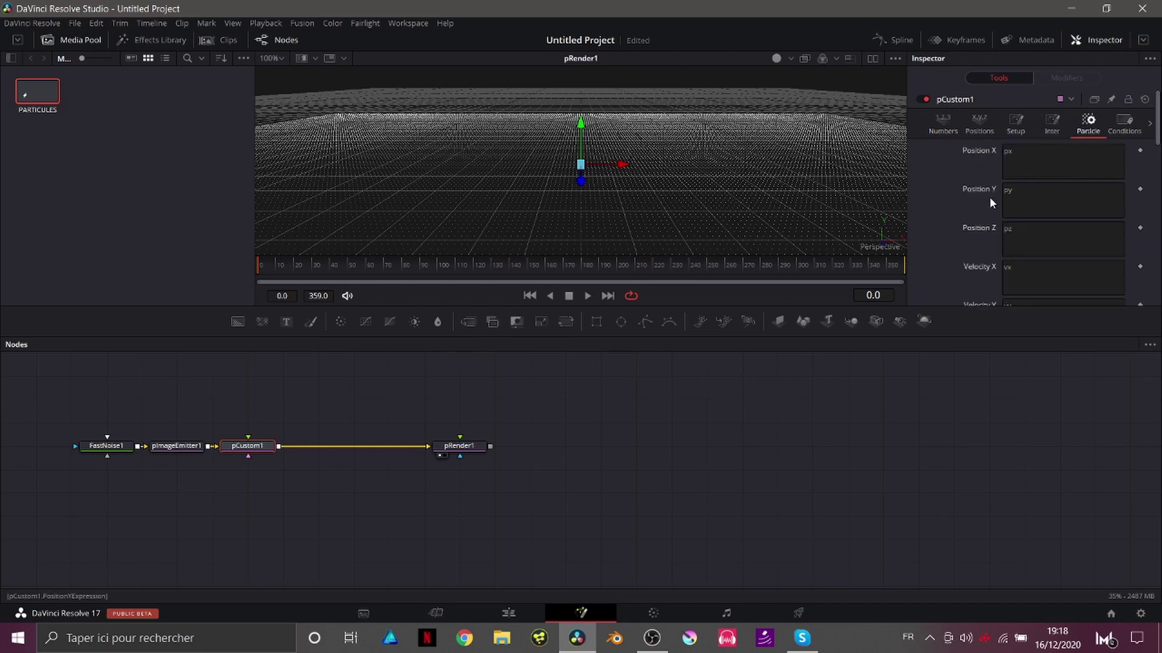
scroll(989, 197, "down", 3)
scroll(989, 198, "up", 3)
scroll(970, 206, "down", 1)
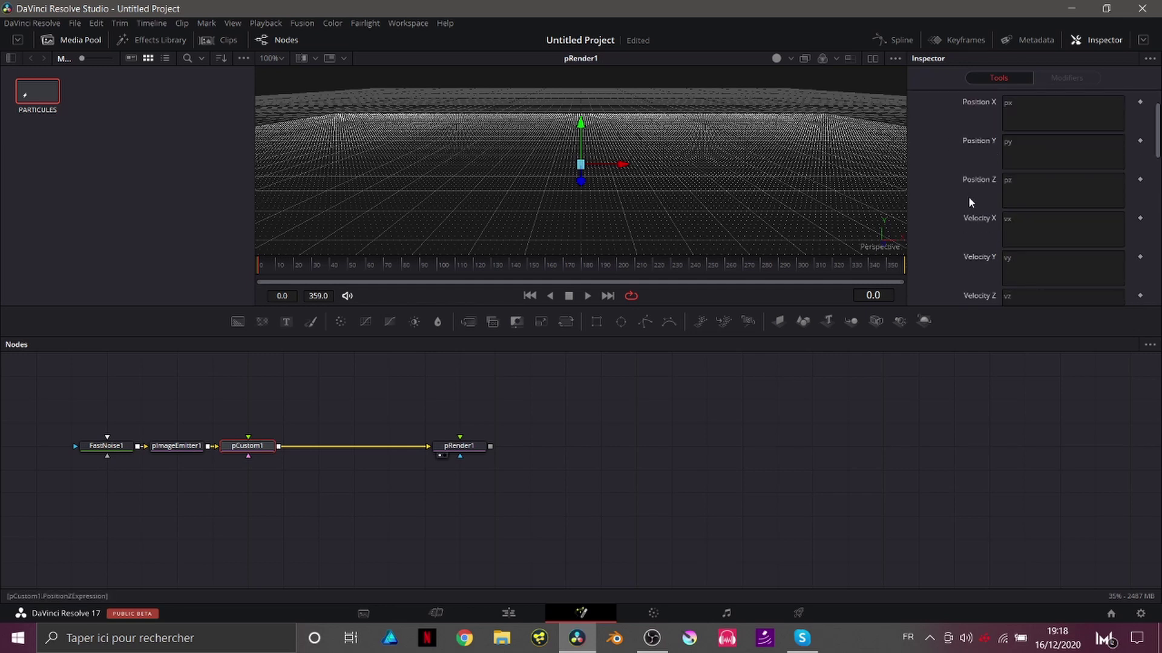
scroll(968, 198, "down", 2)
scroll(973, 227, "down", 1)
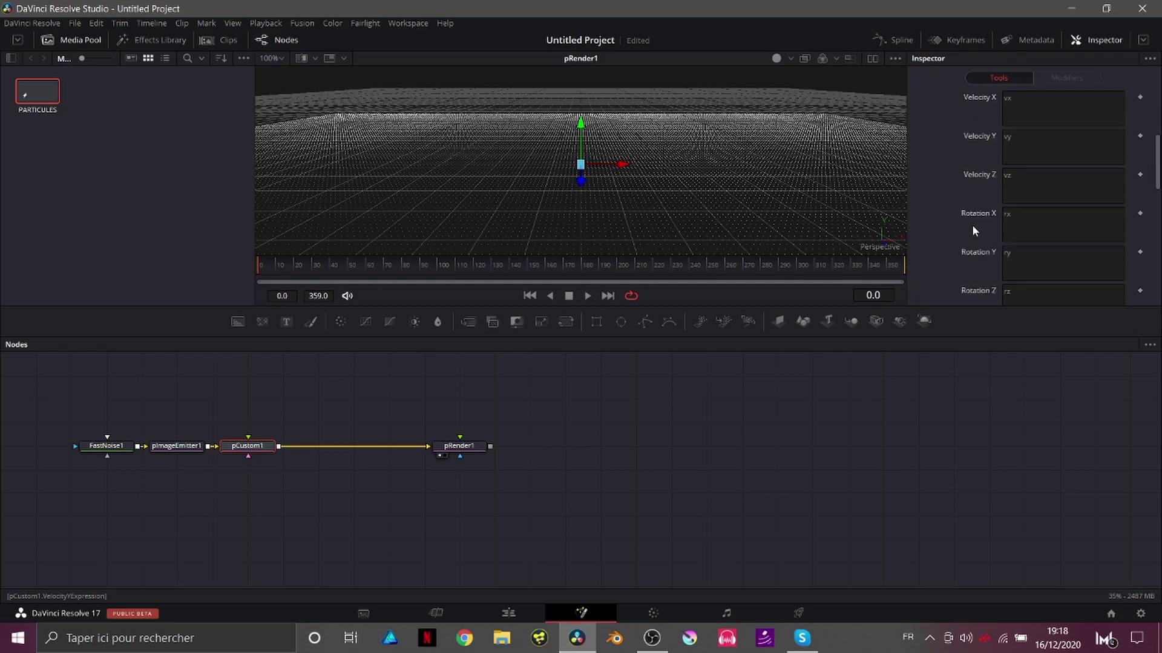
scroll(972, 231, "down", 2)
scroll(983, 233, "down", 2)
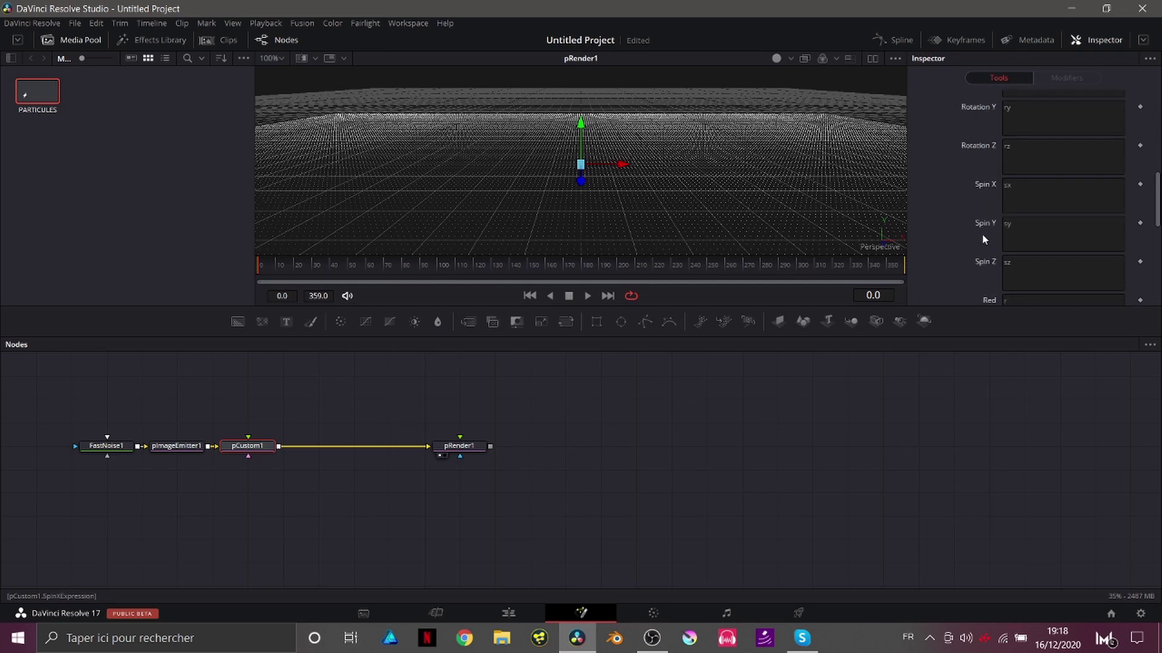
scroll(982, 234, "down", 2)
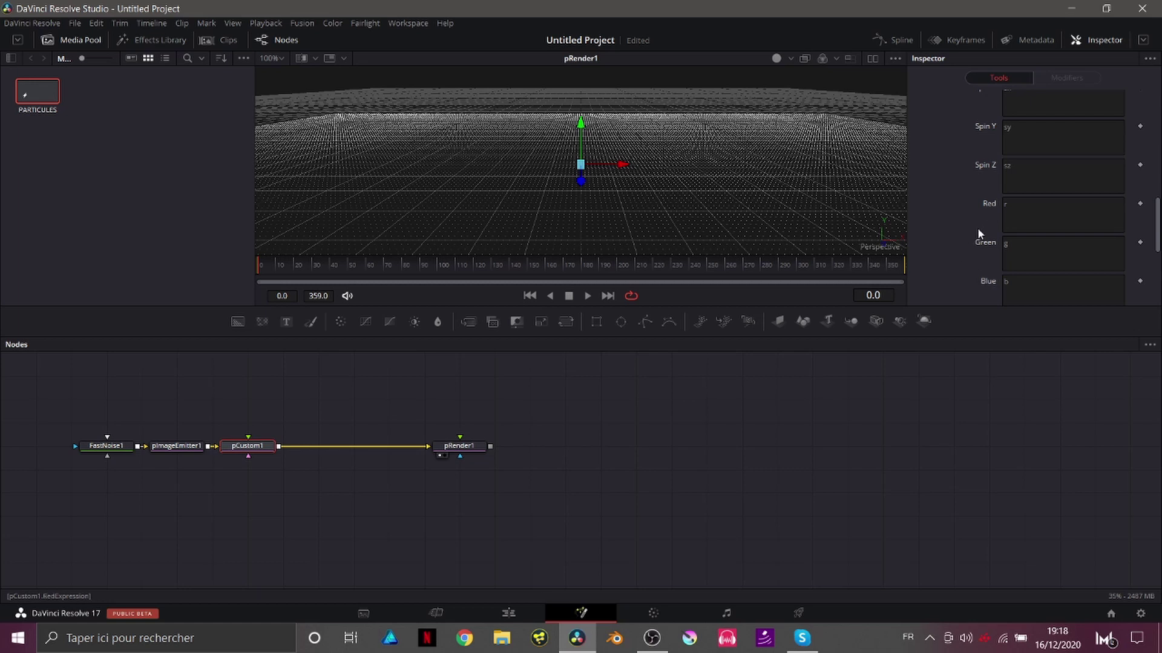
scroll(966, 224, "down", 1)
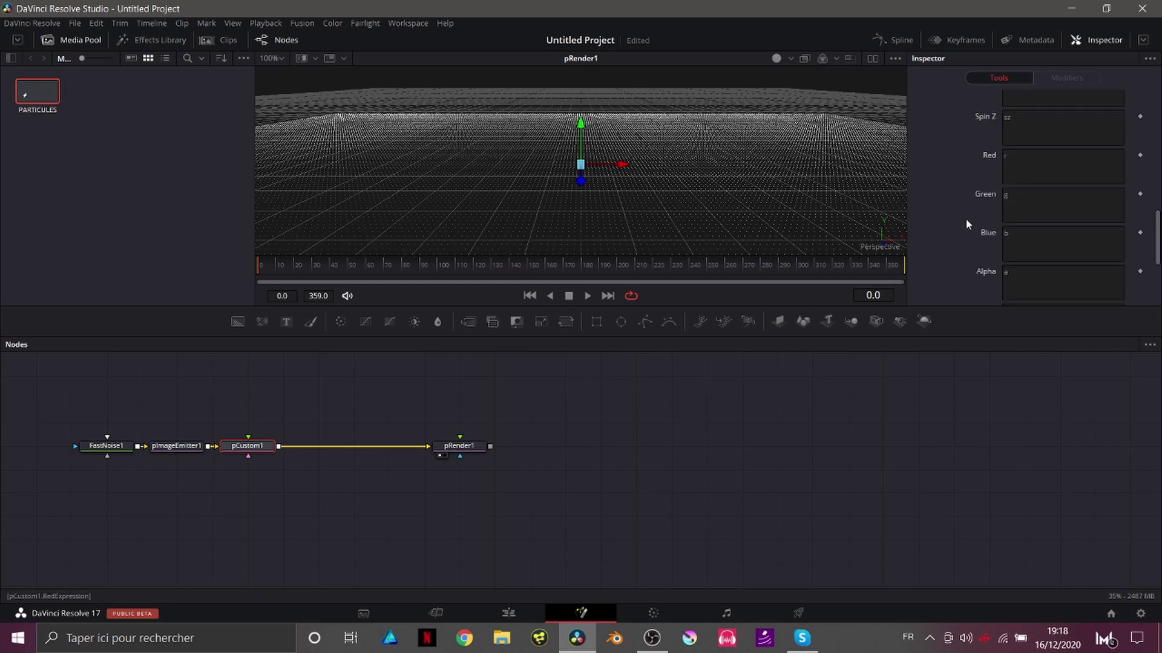
scroll(966, 224, "up", 5)
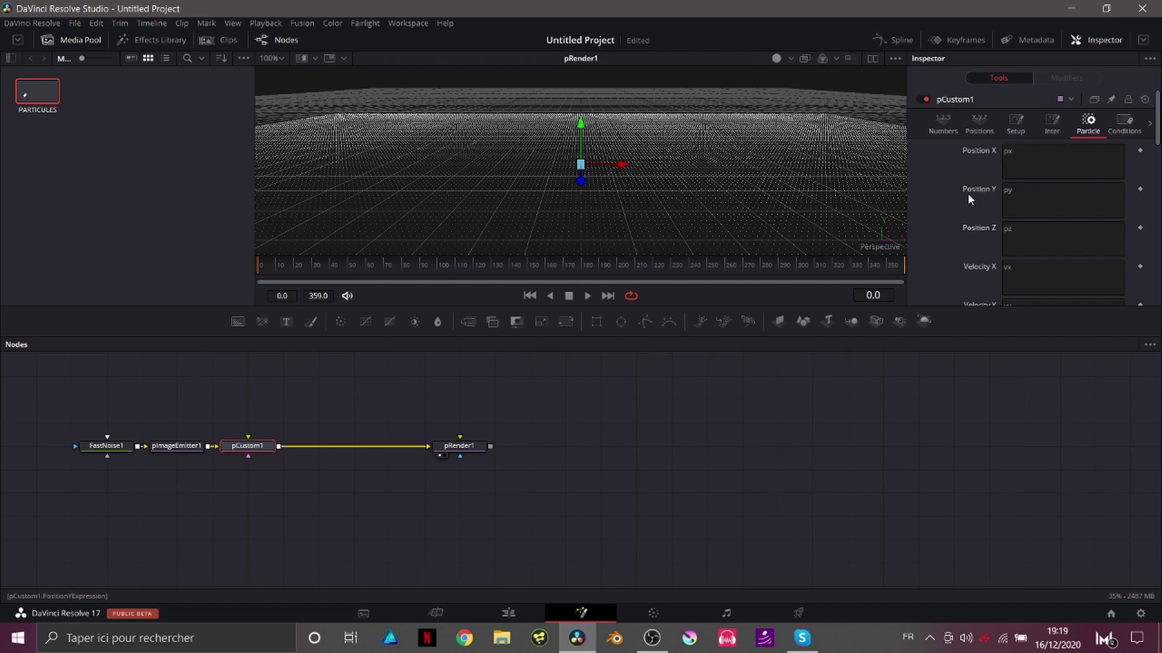
Set the pCustom node's Position Y particle expression to g so the green channel drives the particle height
double_click(1018, 193)
key("BackSpace")
type("s")
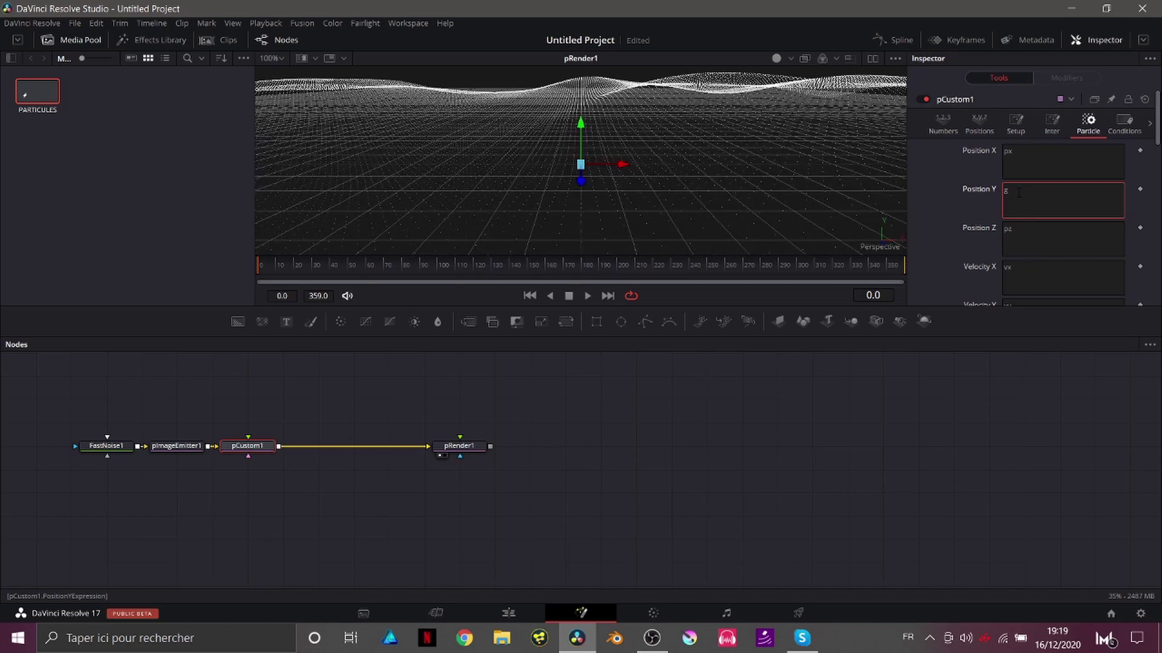
key("BackSpace")
type("s")
key("BackSpace")
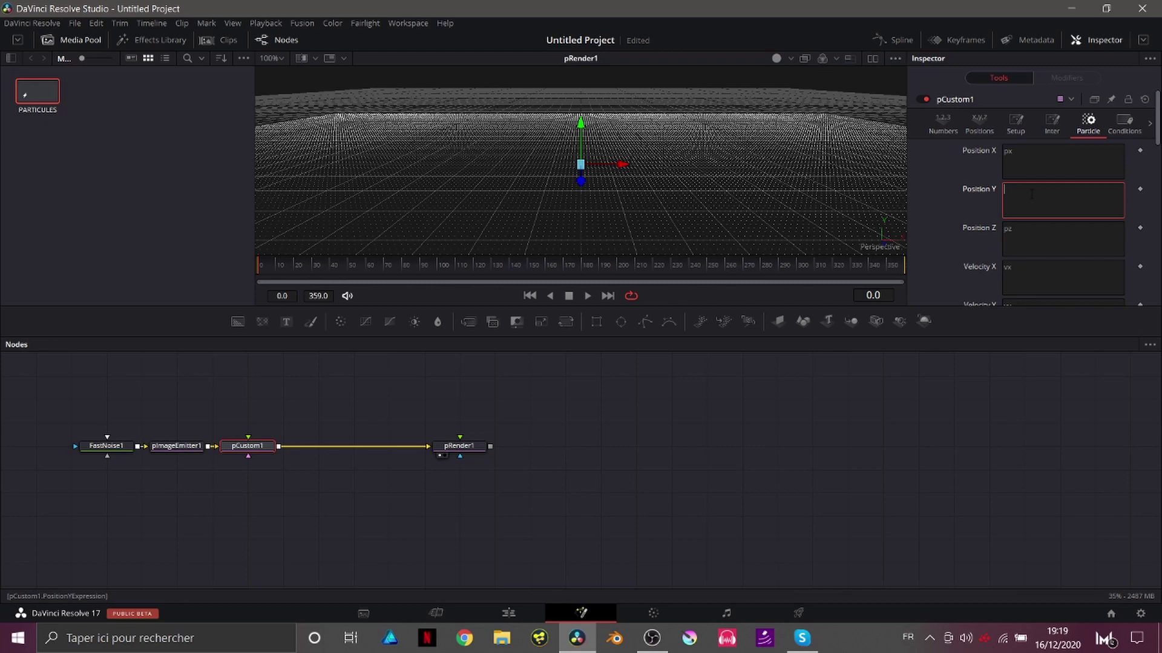
type("g")
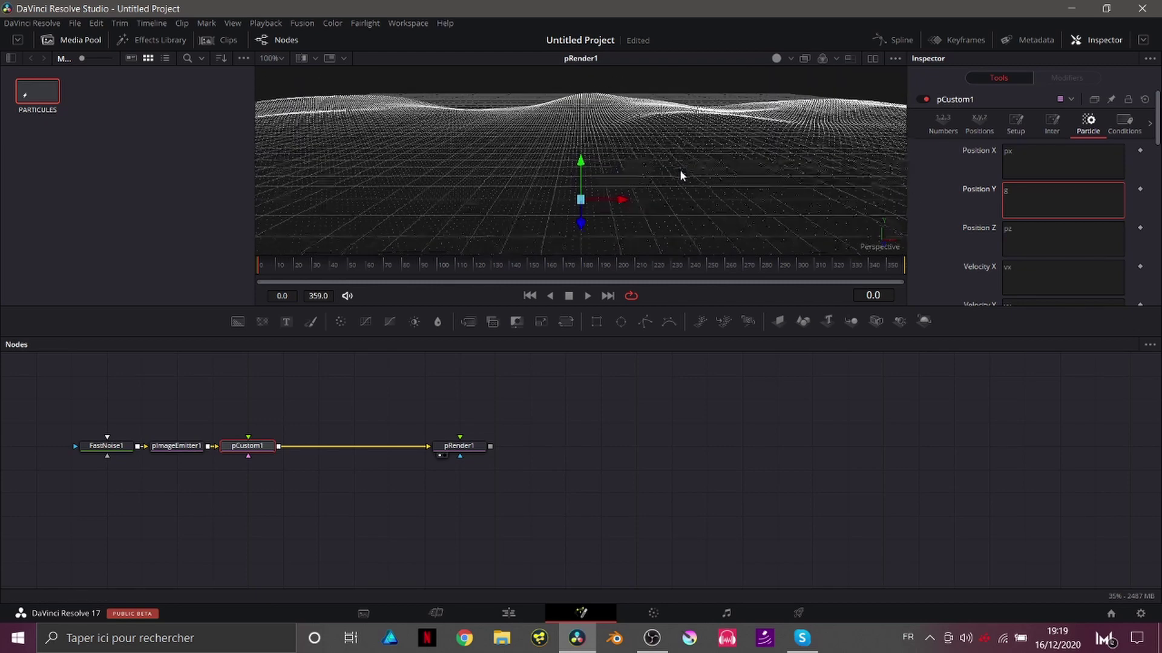
left_click(665, 365)
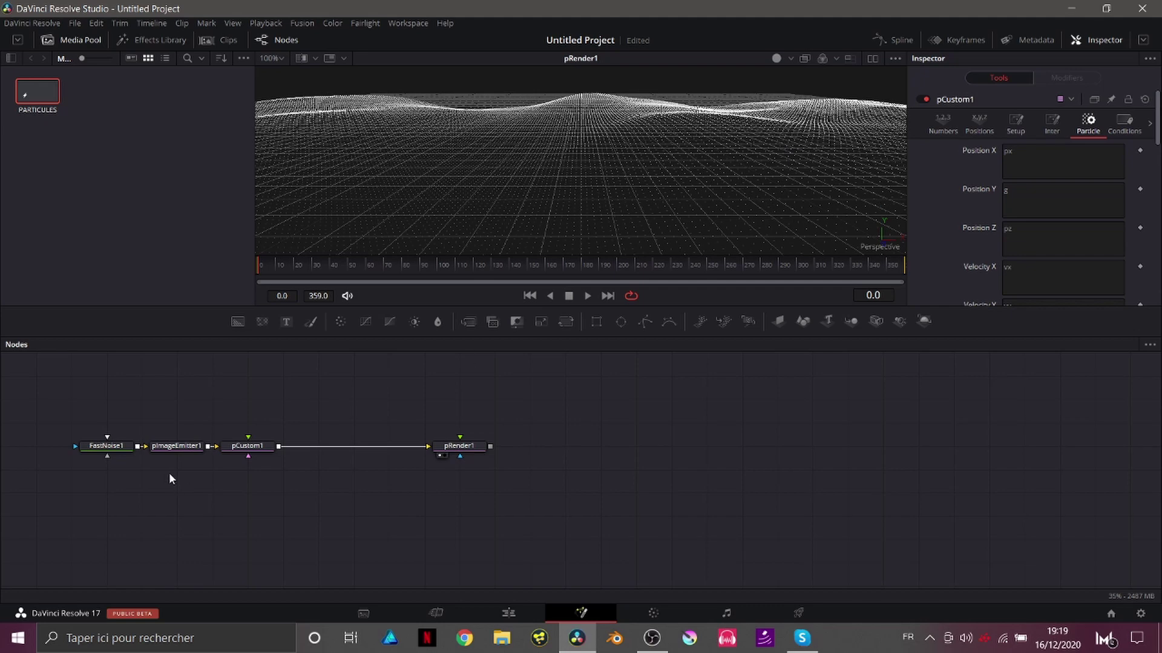
Split the display into two viewers and show the FastNoise image beside the 3D particle render
left_click(873, 57)
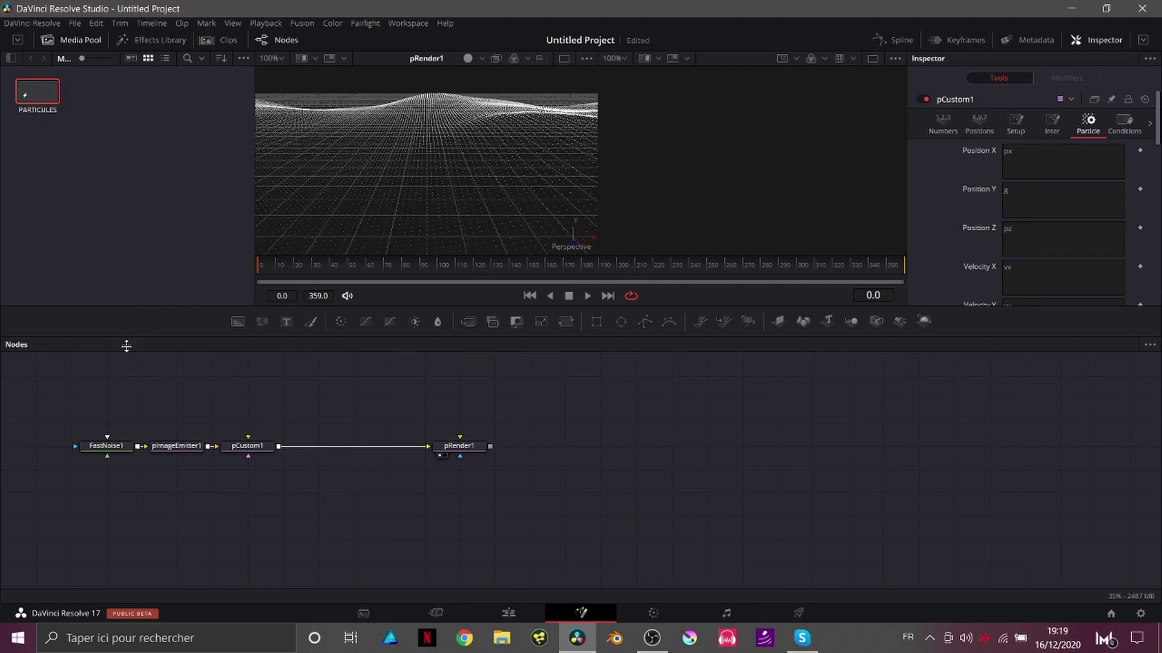
key("2")
scroll(462, 198, "up", 1)
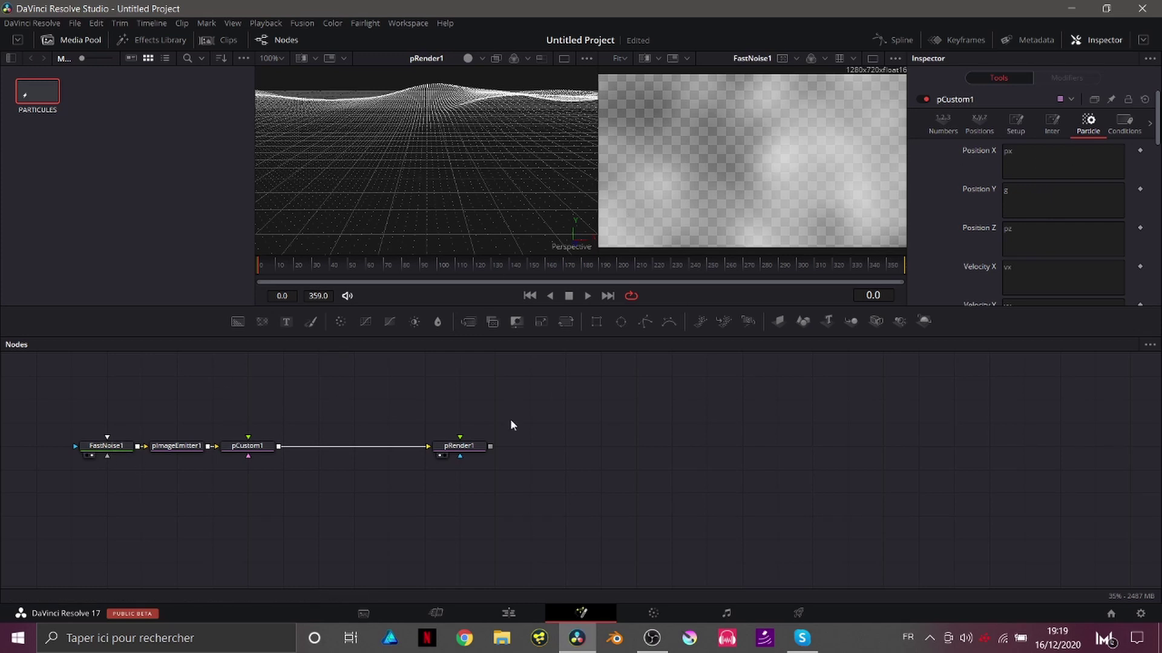
Try a green value of 0.598 in the FastNoise Color 2, and restore it to 1.0
left_click(95, 450)
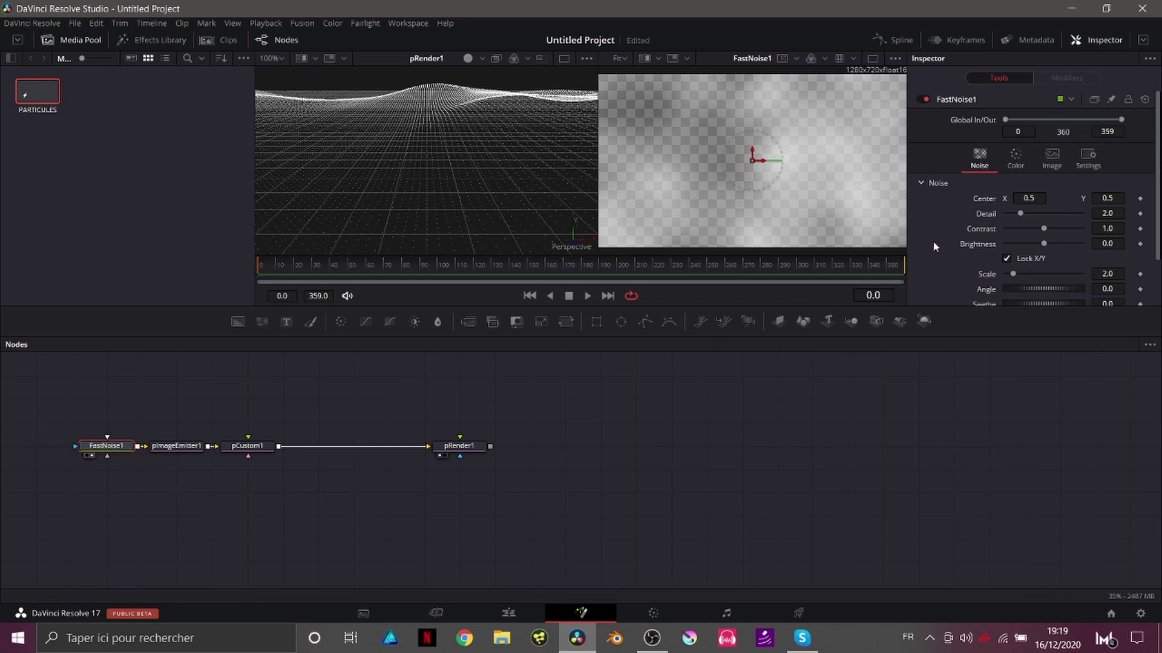
left_click(1029, 166)
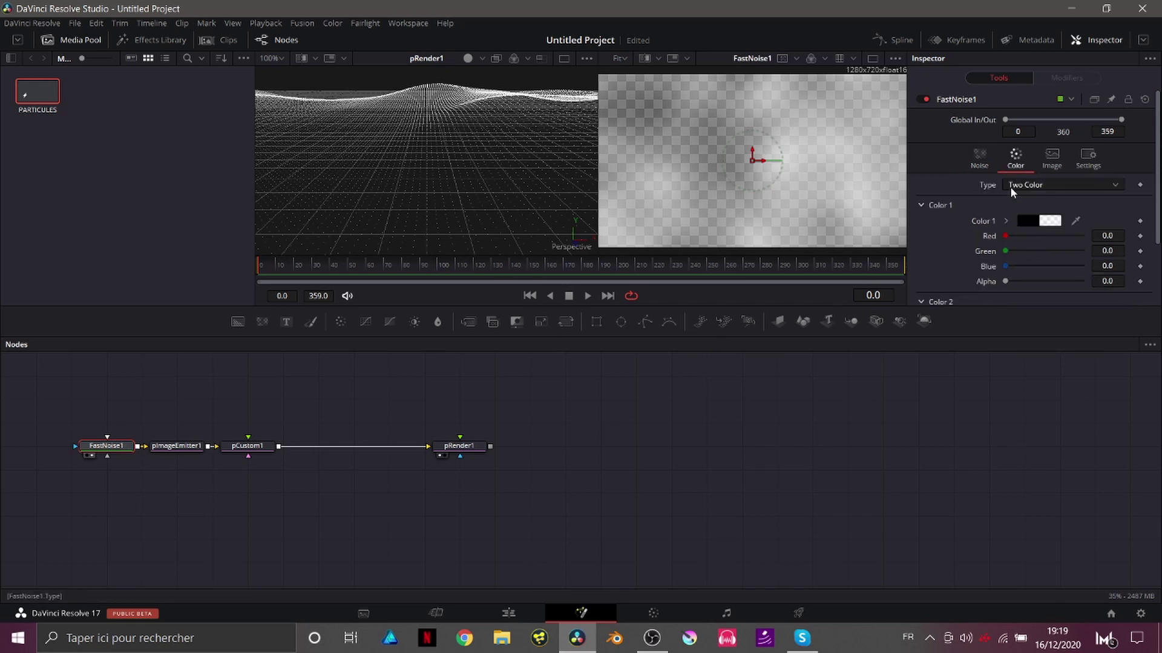
scroll(1010, 186, "down", 2)
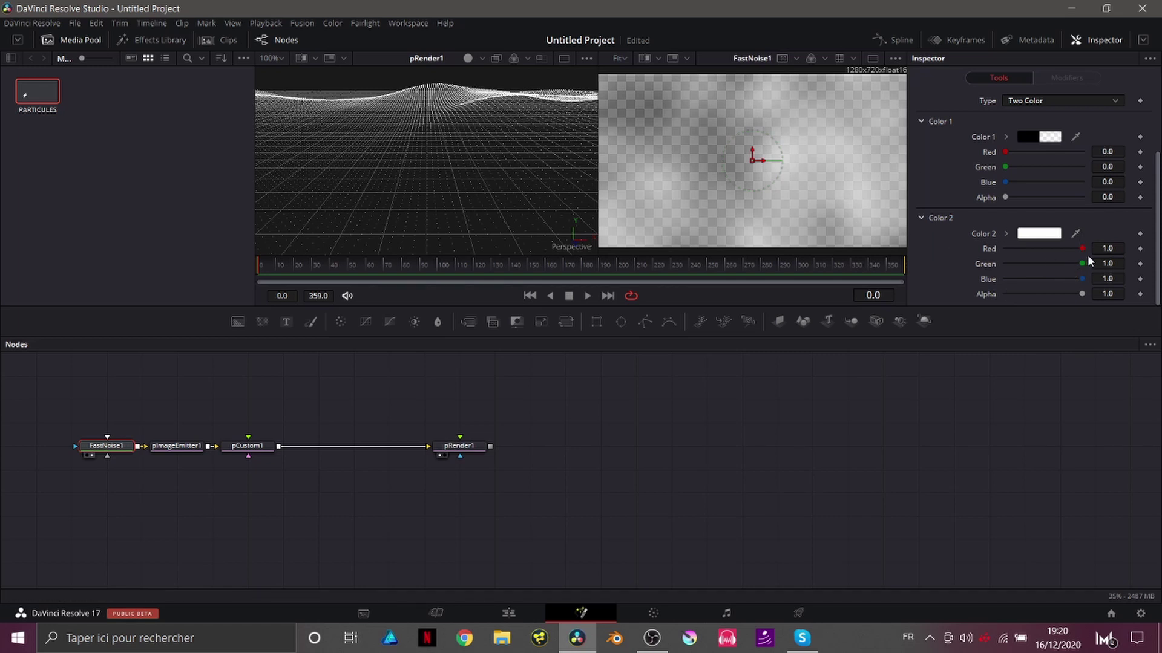
left_click_drag(1081, 249, 1051, 265)
scroll(512, 130, "down", 2)
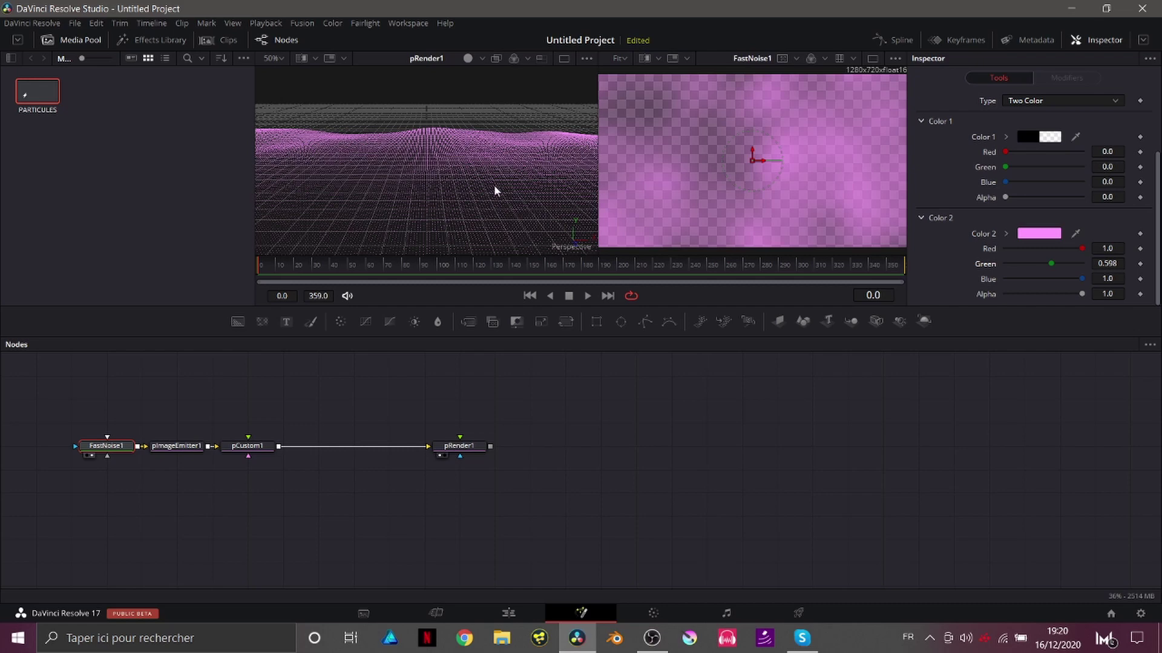
left_click_drag(1051, 263, 1082, 264)
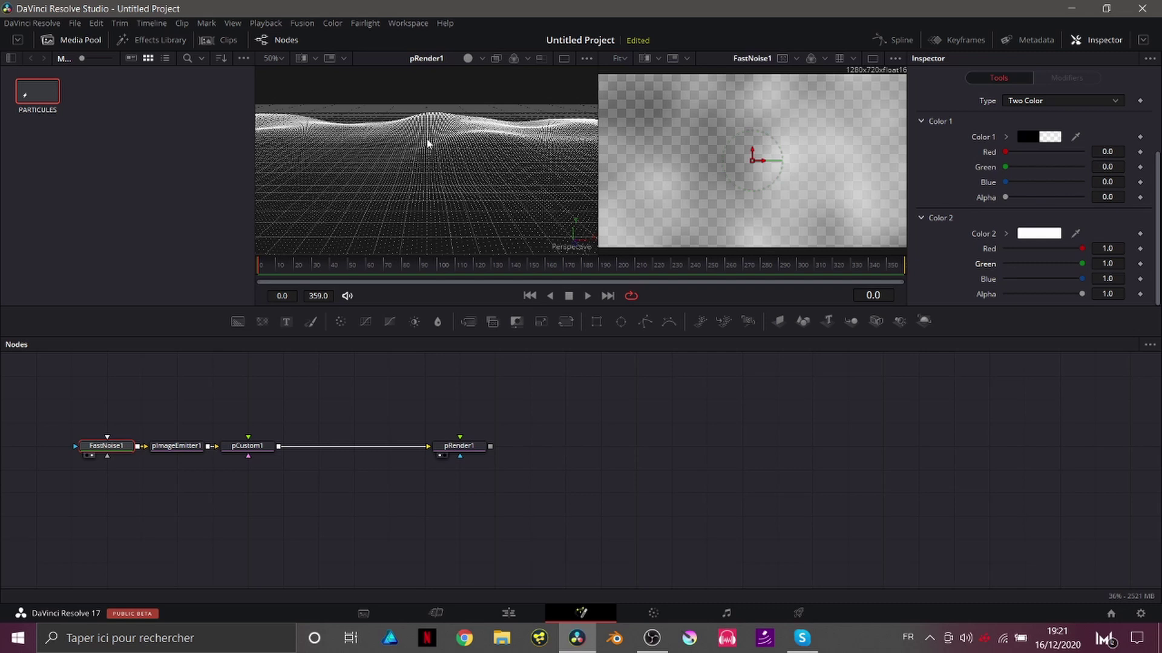
In a single viewer, set the FastNoise Detail to 4.96 and Contrast to 1.95, and try Scale 2.83 before restoring 2.0
left_click(178, 448)
left_click(115, 448)
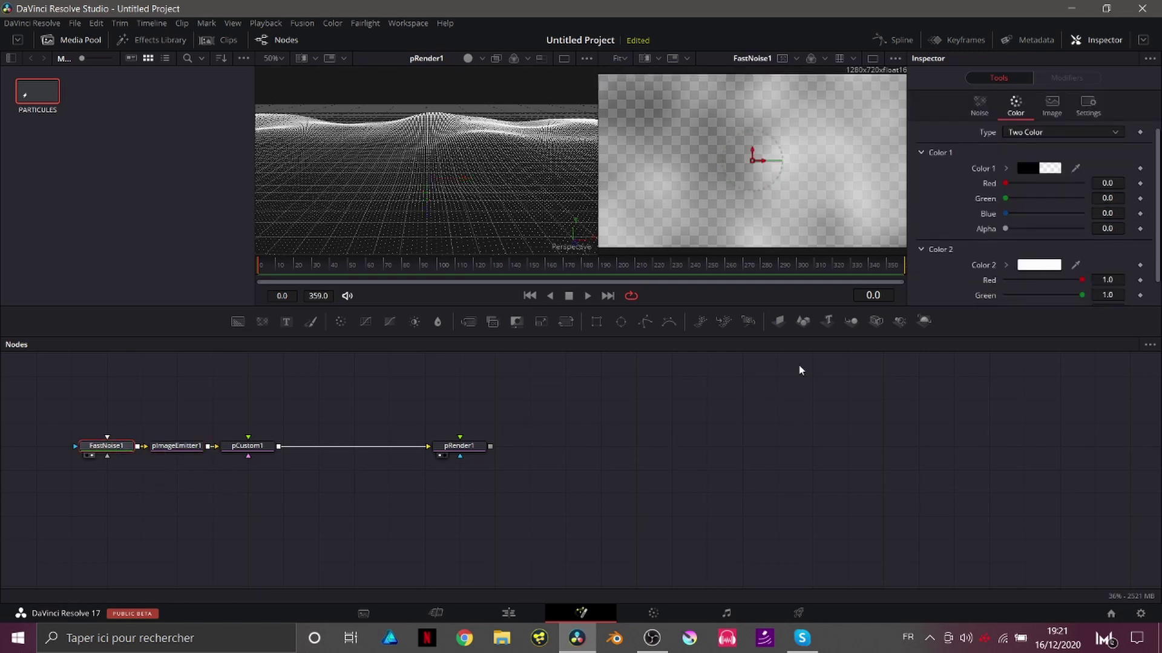
left_click(980, 109)
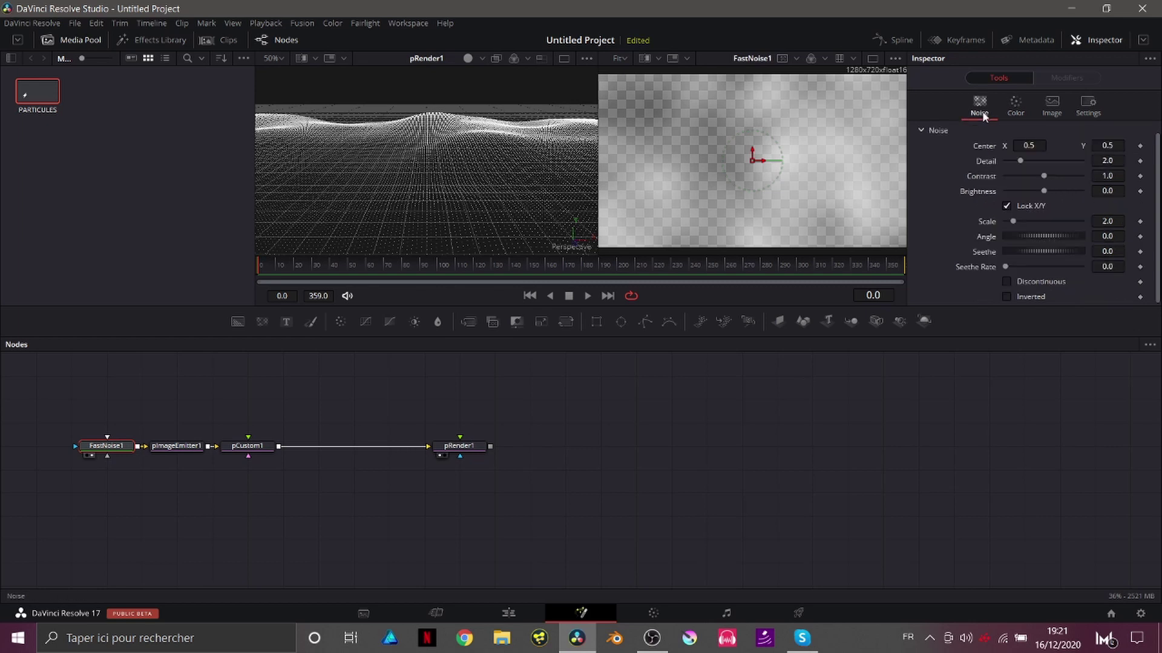
left_click(564, 59)
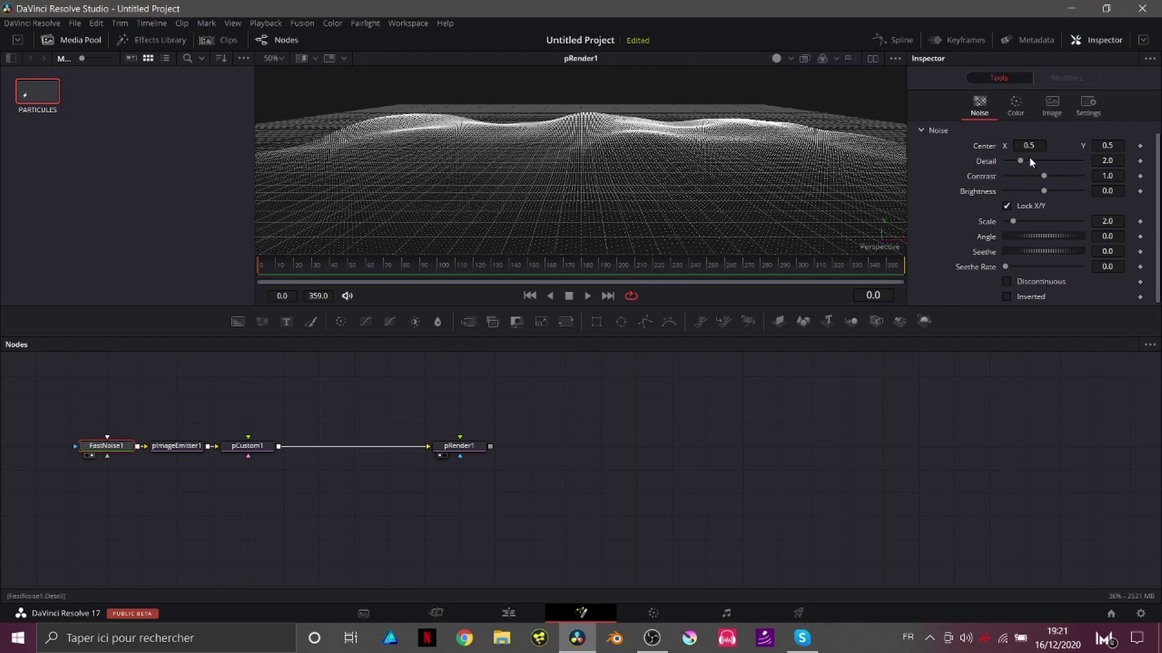
left_click_drag(1023, 158, 1057, 173)
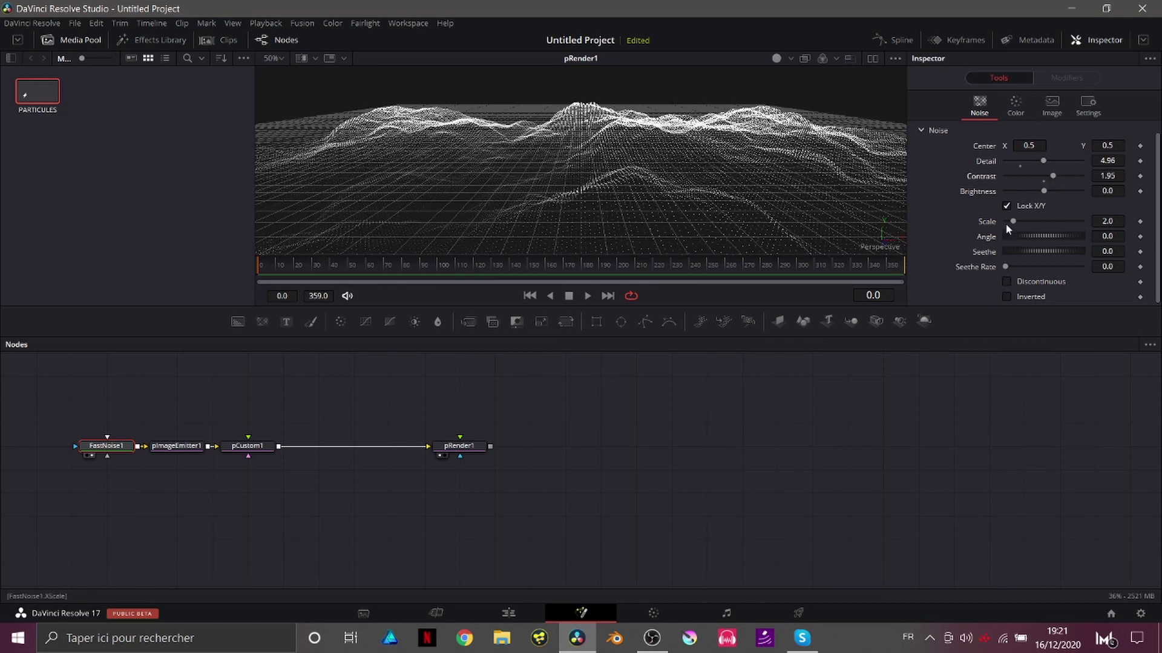
left_click_drag(1010, 221, 1012, 220)
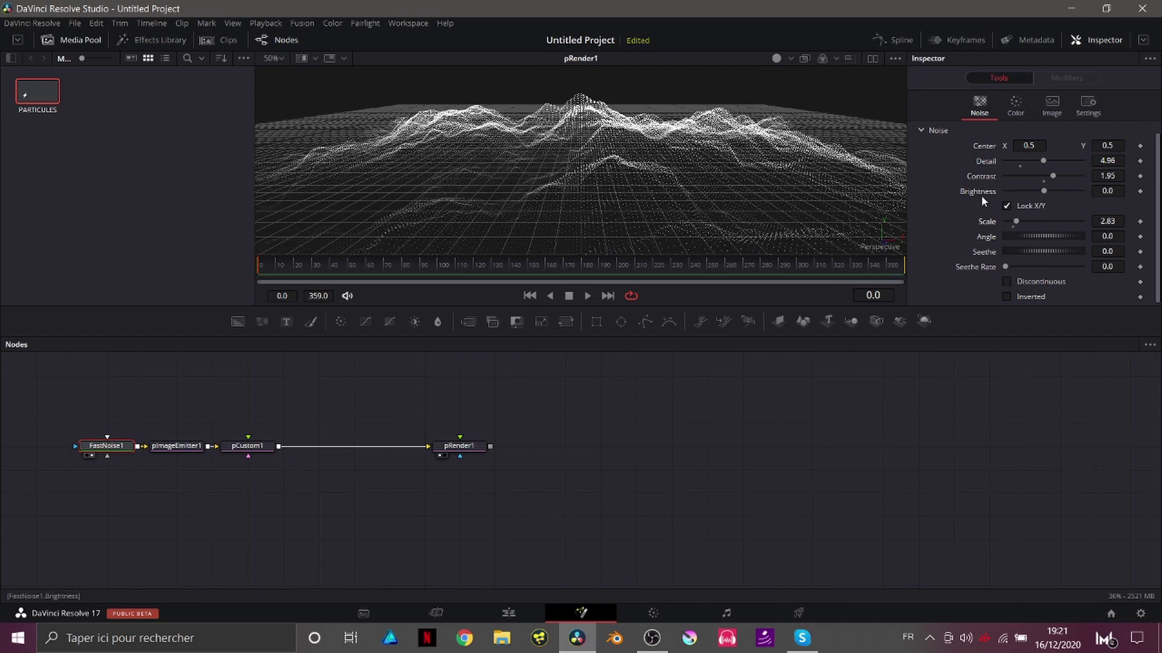
left_click(1012, 227)
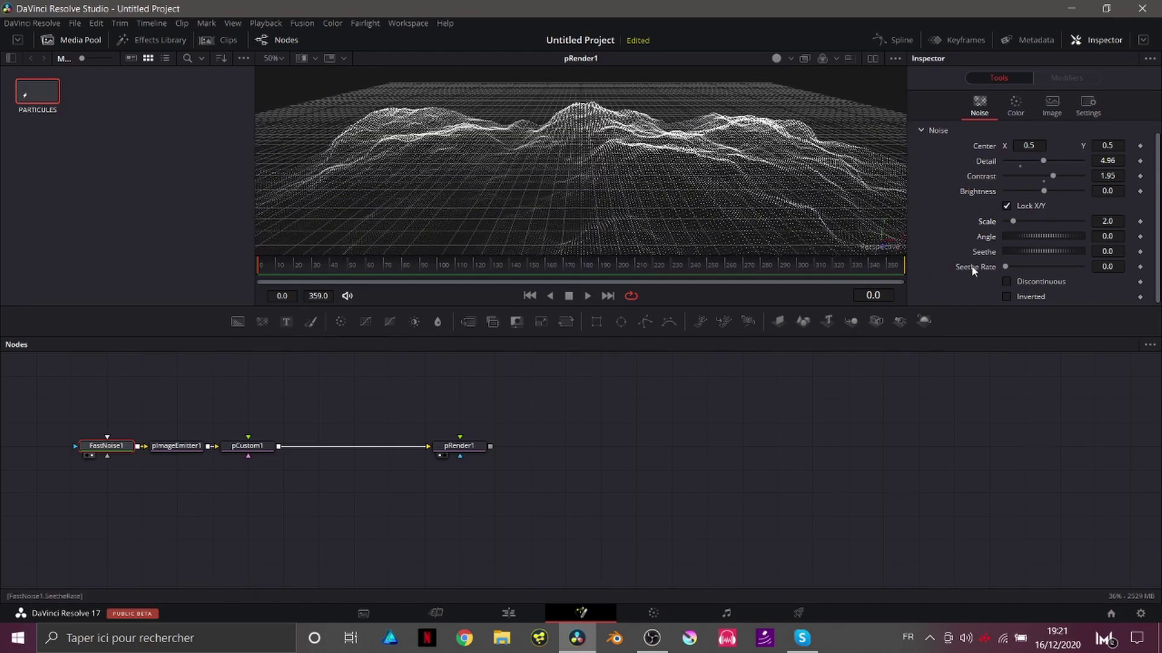
Set the FastNoise Seethe to 0.08 and Seethe Rate to 0.087, play the animation to frame 100 and return to frame 0
left_click_drag(1003, 267, 1029, 250)
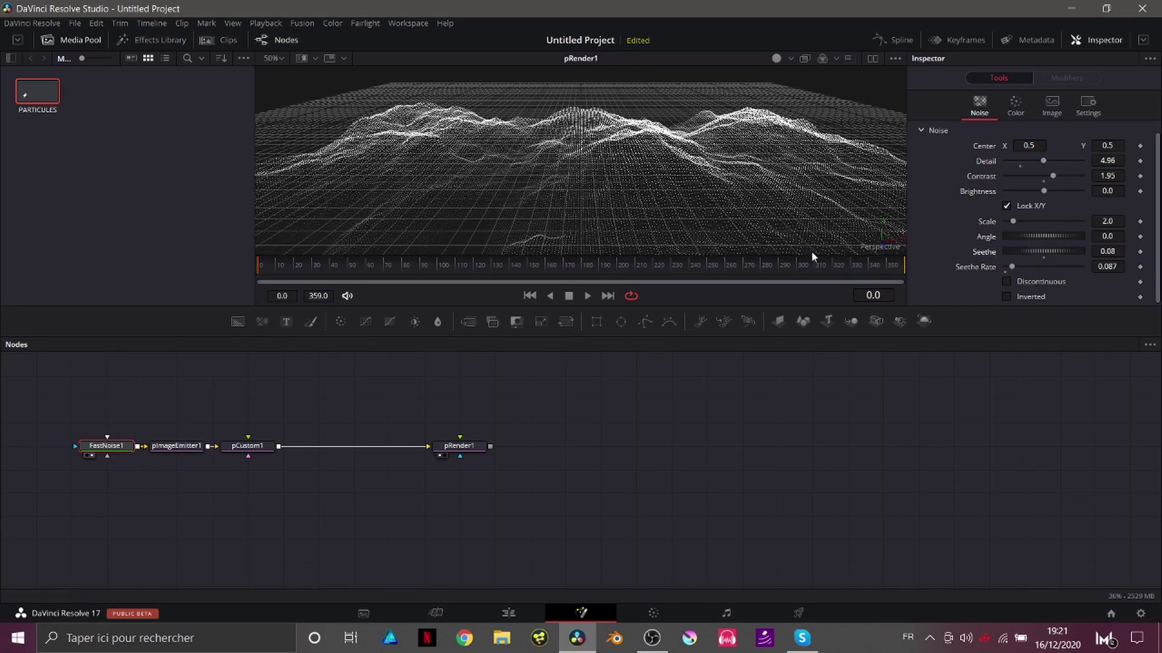
key("space")
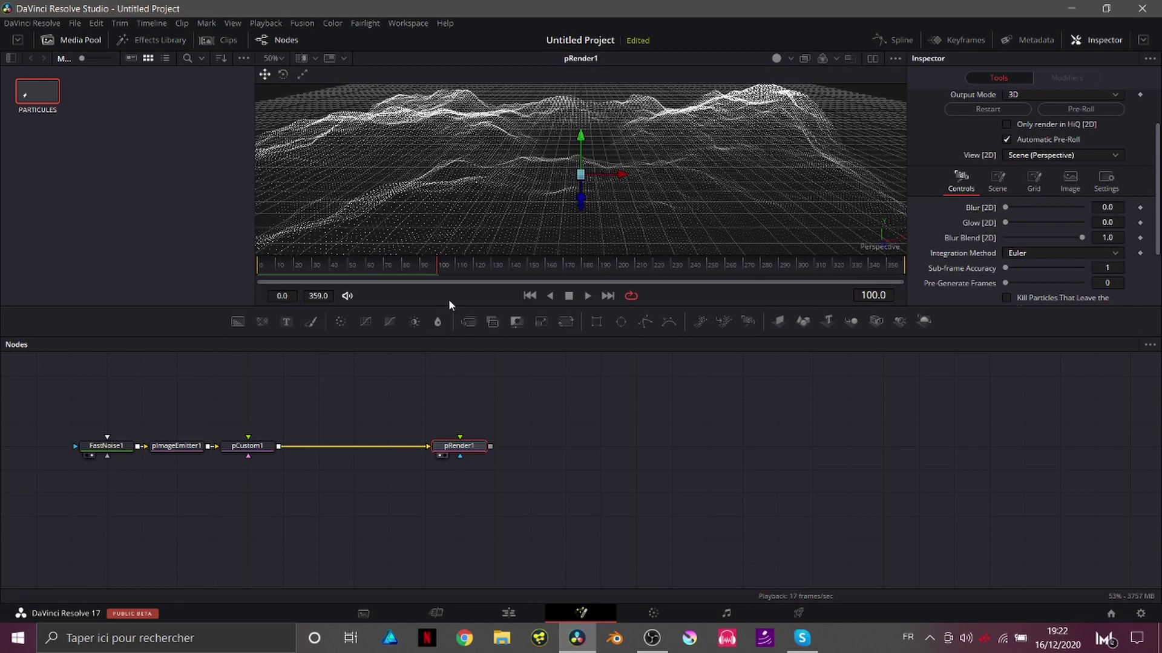
scroll(387, 402, "left", 3)
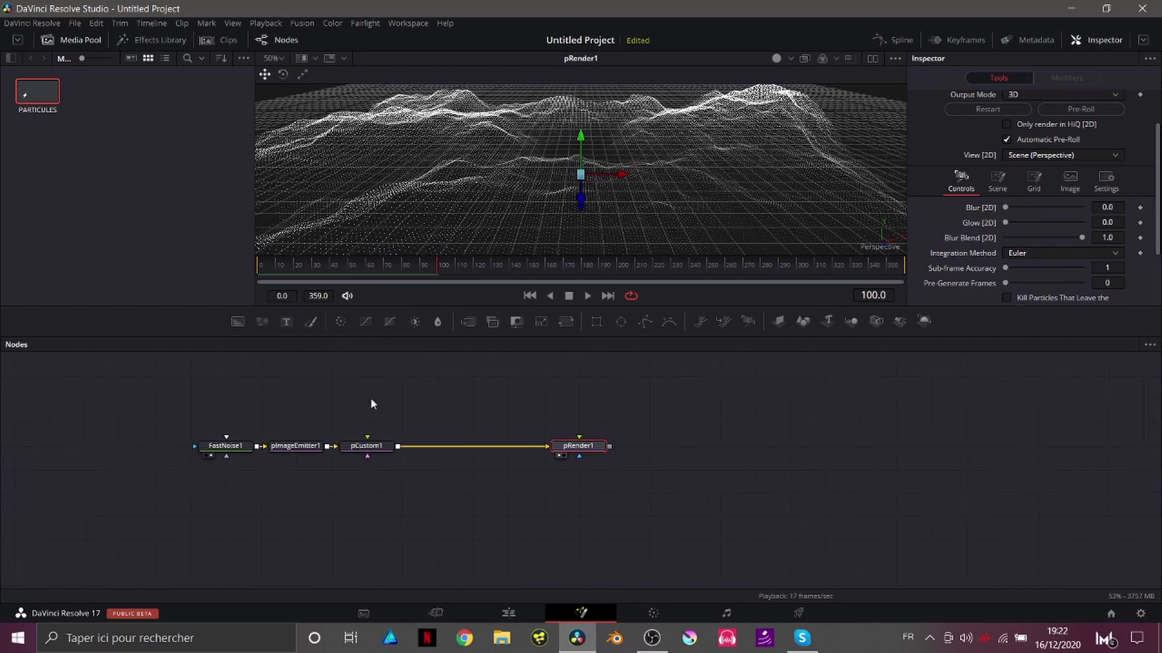
left_click(239, 446)
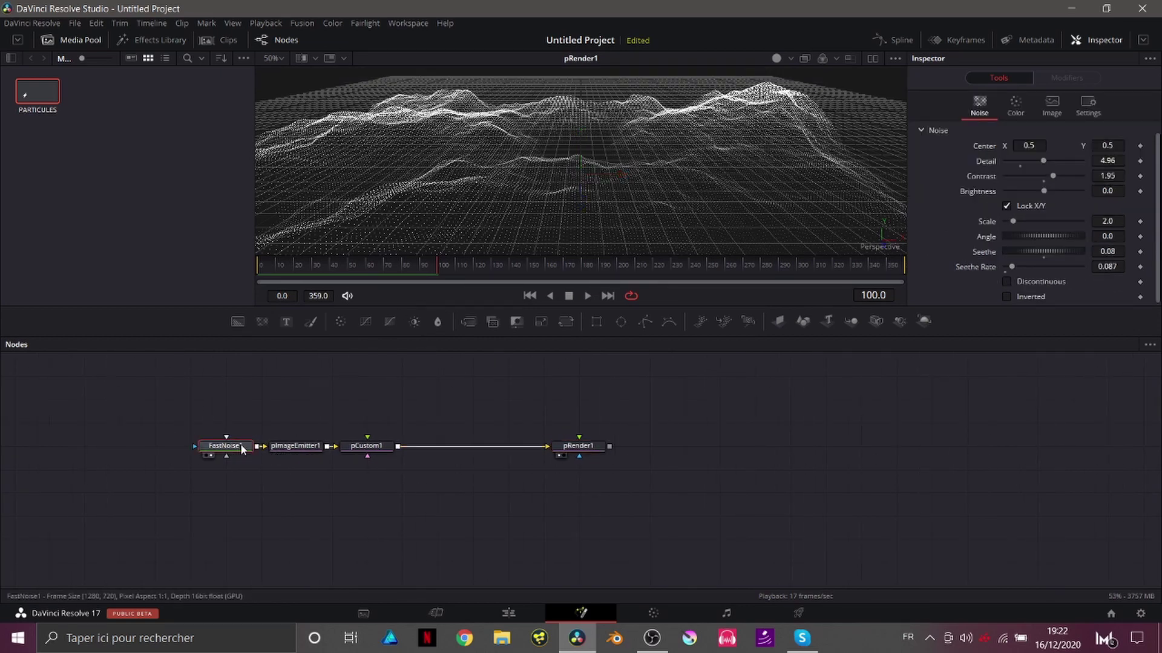
left_click_drag(322, 268, 259, 262)
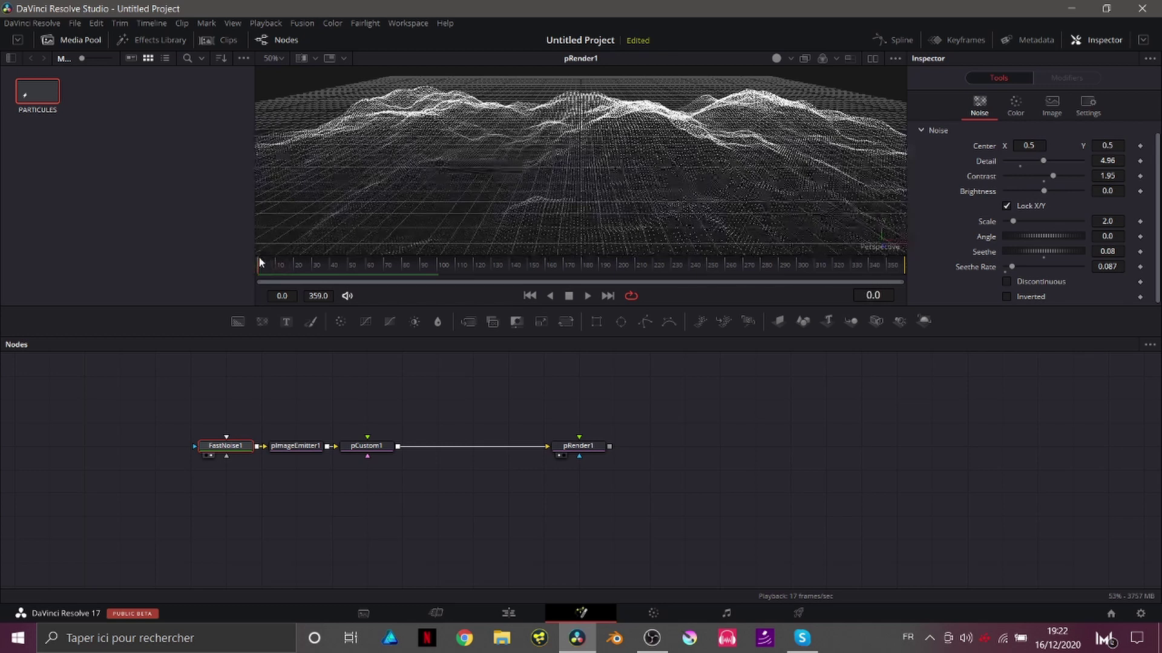
Split the display into two viewers, add a Rectangle mask to FastNoise1, and set its Width and Height to 1.0
left_click(870, 57)
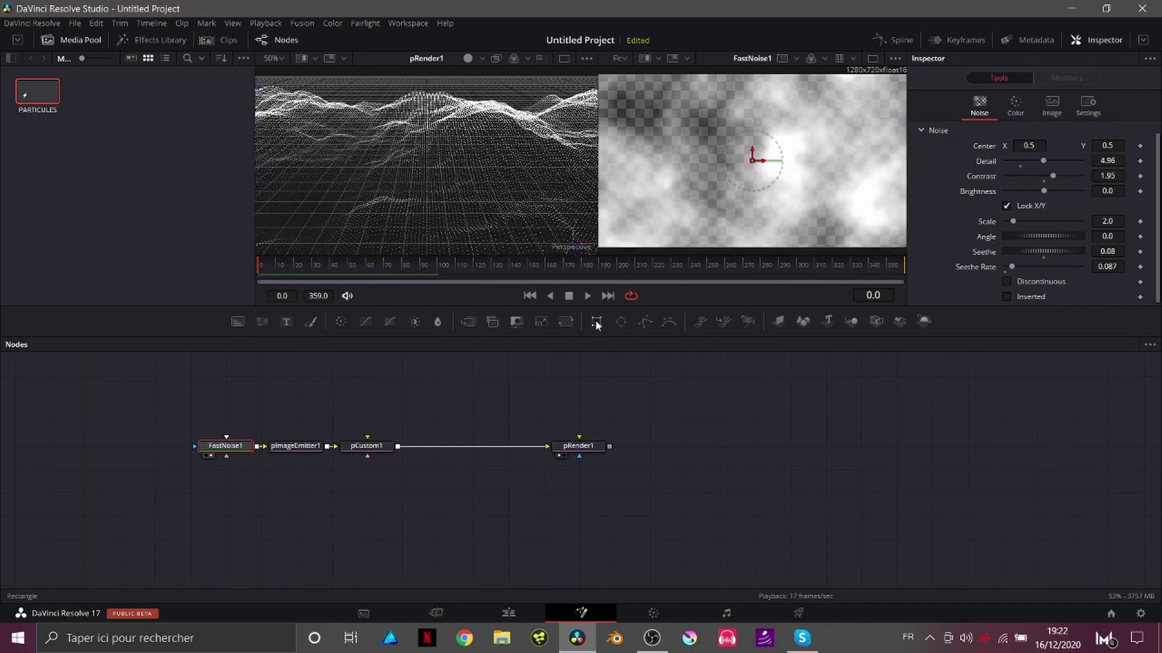
left_click_drag(596, 325, 226, 437)
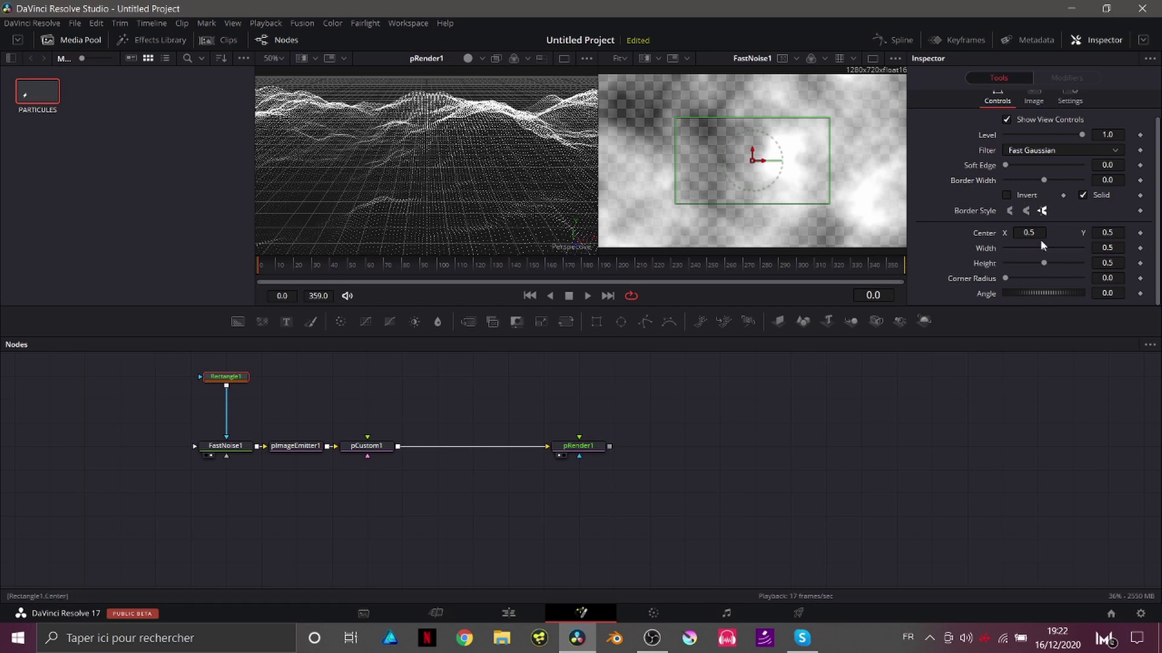
left_click_drag(1046, 250, 1086, 254)
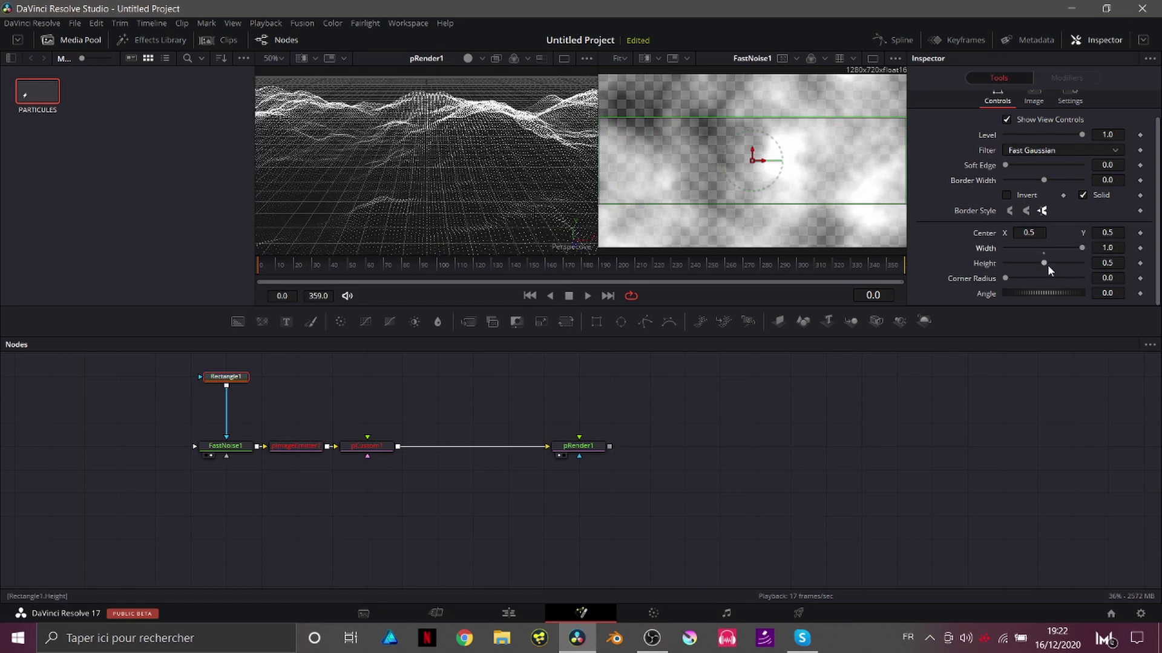
left_click_drag(1048, 264, 1084, 265)
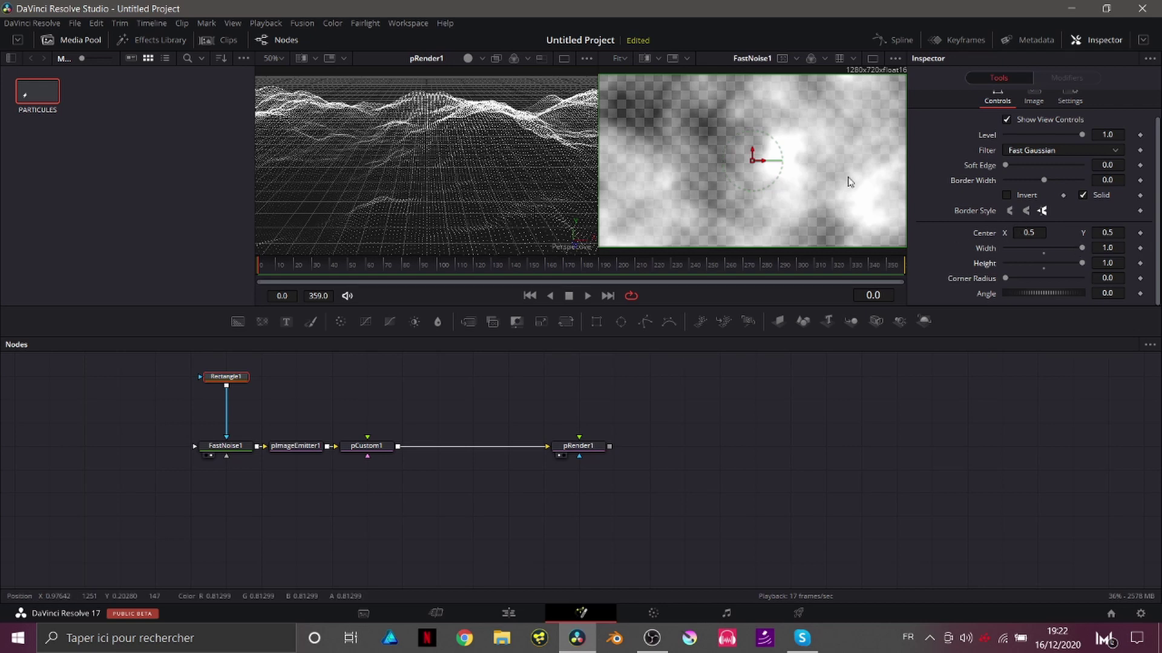
Move the rectangle mask off the left side of the noise image to Center X about -0.74 and keyframe Center at frame 0
scroll(847, 176, "down", 2)
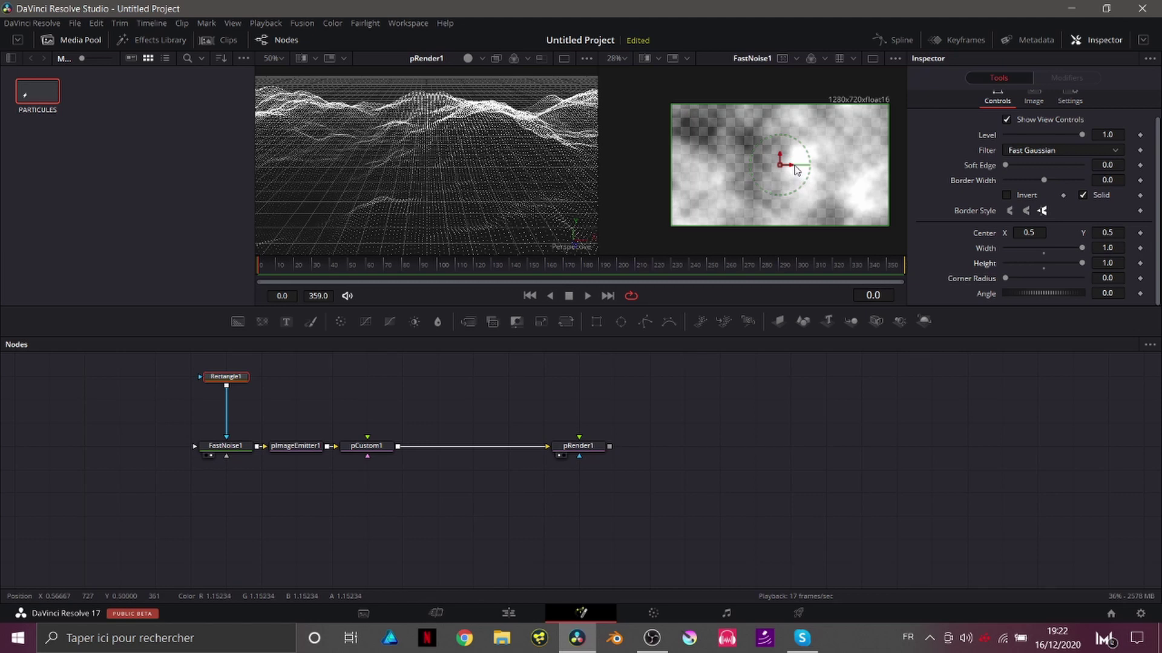
left_click_drag(796, 170, 522, 121)
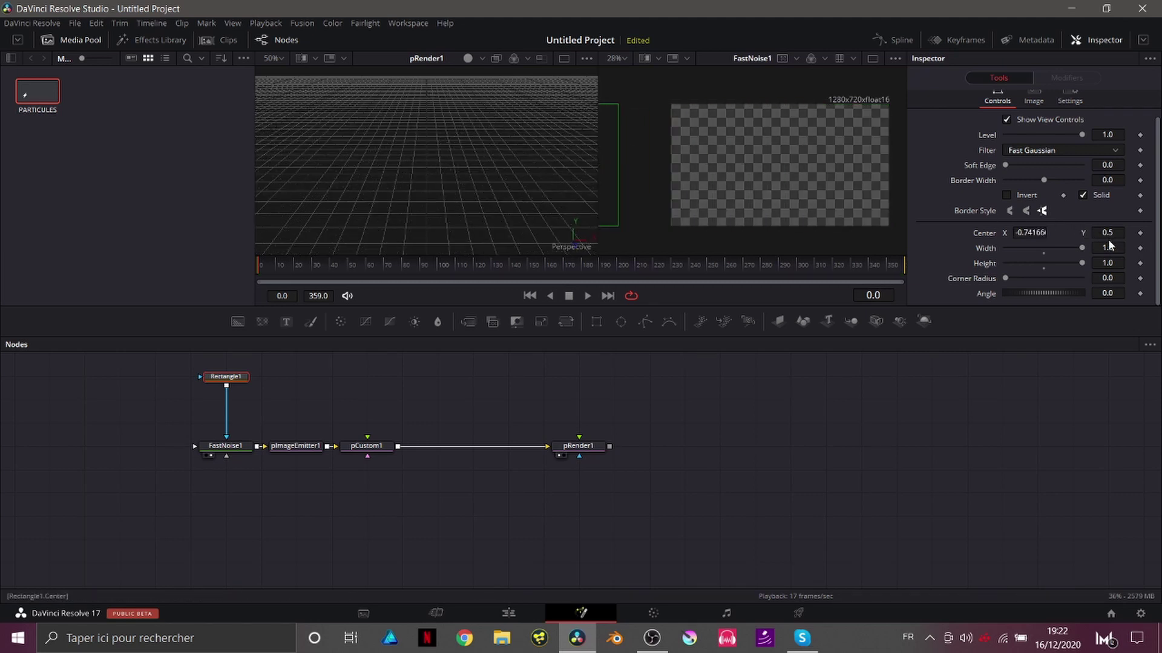
left_click(1141, 233)
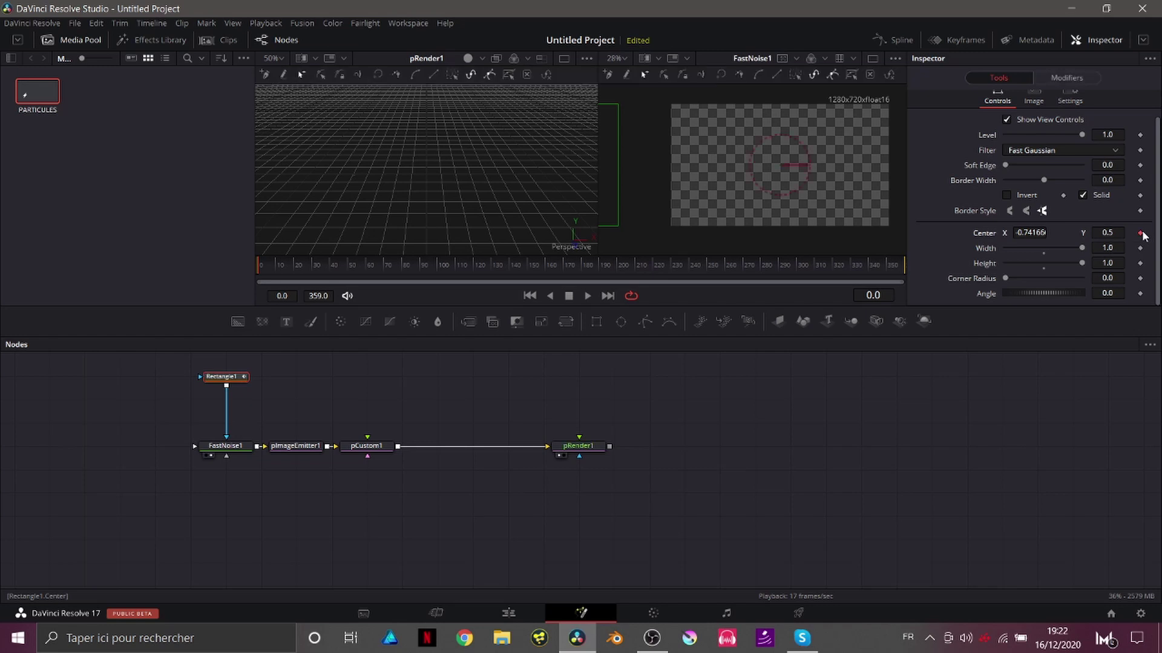
Keyframe the rectangle mask's Center X at 0.5 on frame 60
left_click(367, 266)
left_click(1028, 233)
type("40")
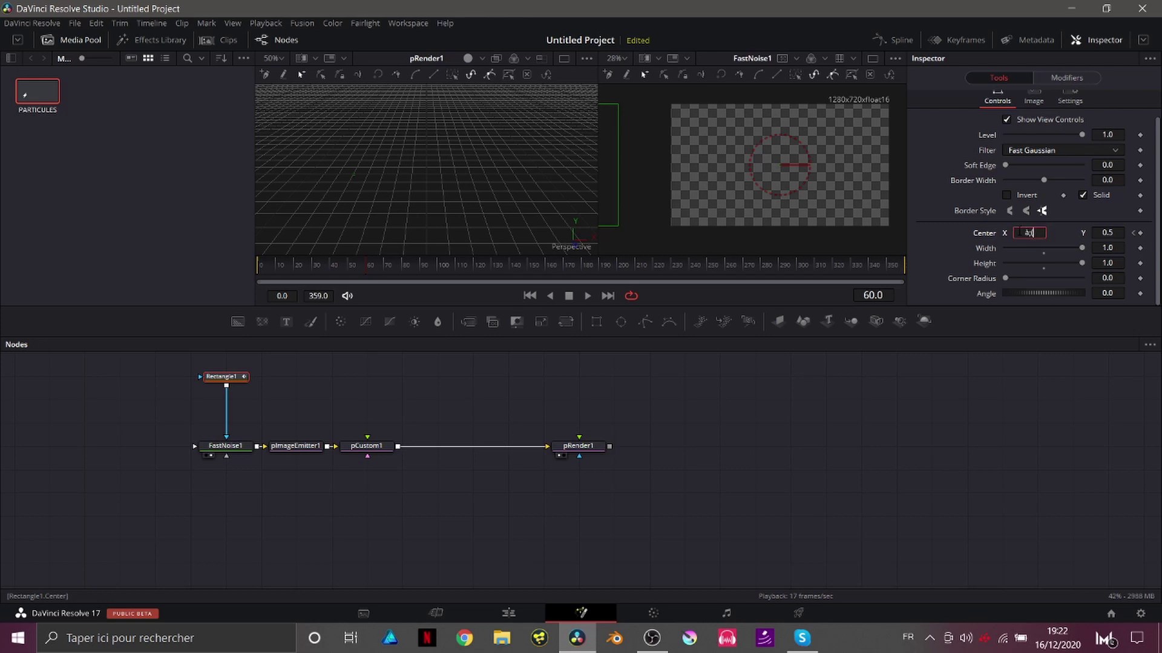
key("BackSpace")
key("BackSpace")
type("5")
key("Return")
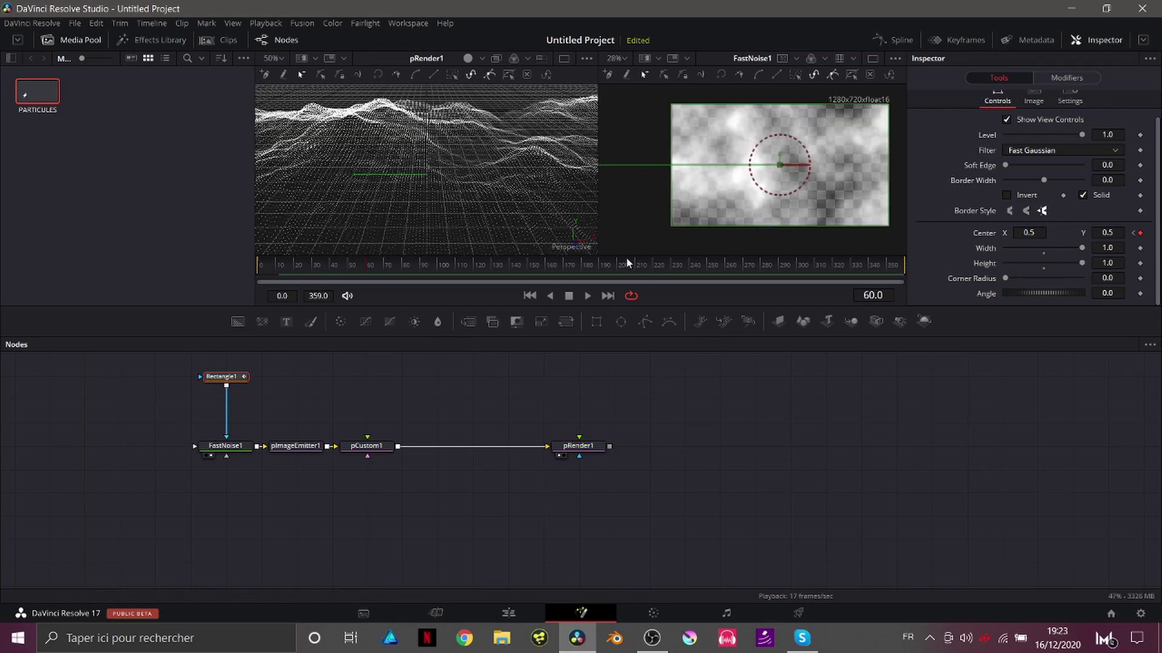
Return to a single viewer and play the mask reveal from the start of the timeline
left_click(565, 59)
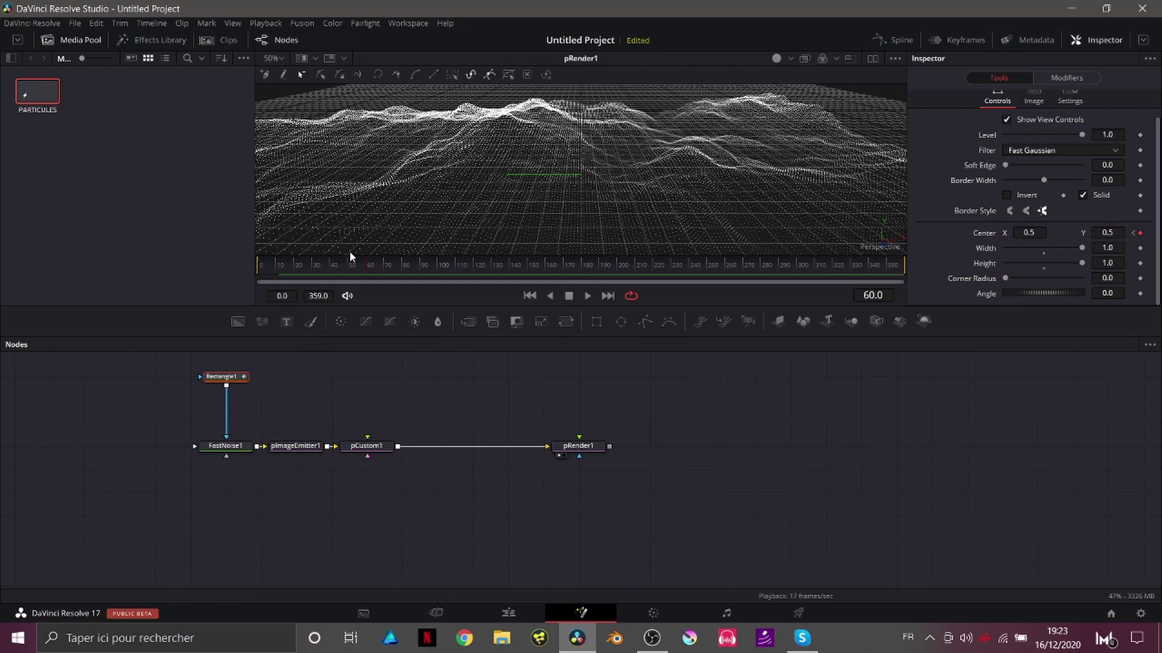
left_click_drag(334, 269, 262, 270)
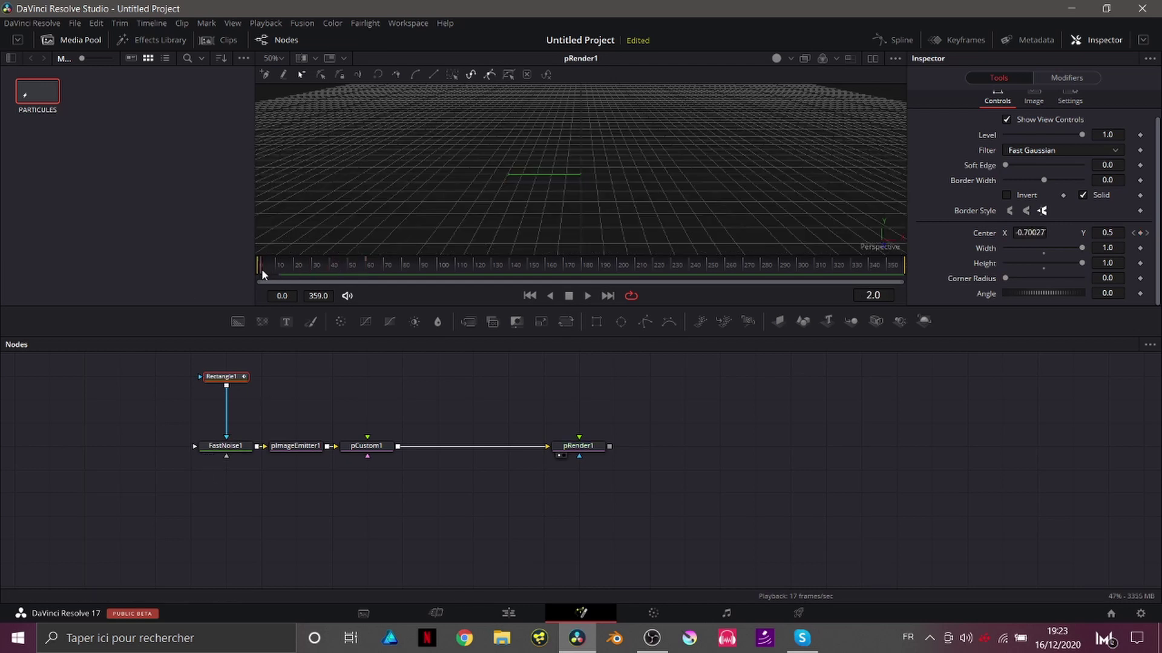
key("space")
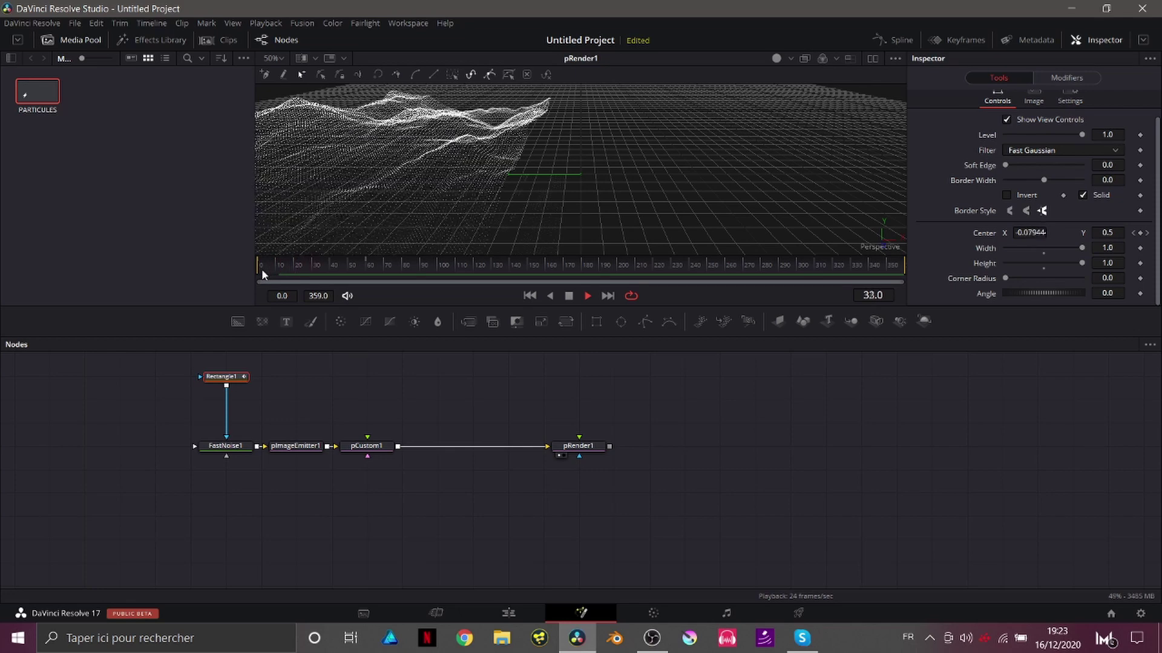
key("space")
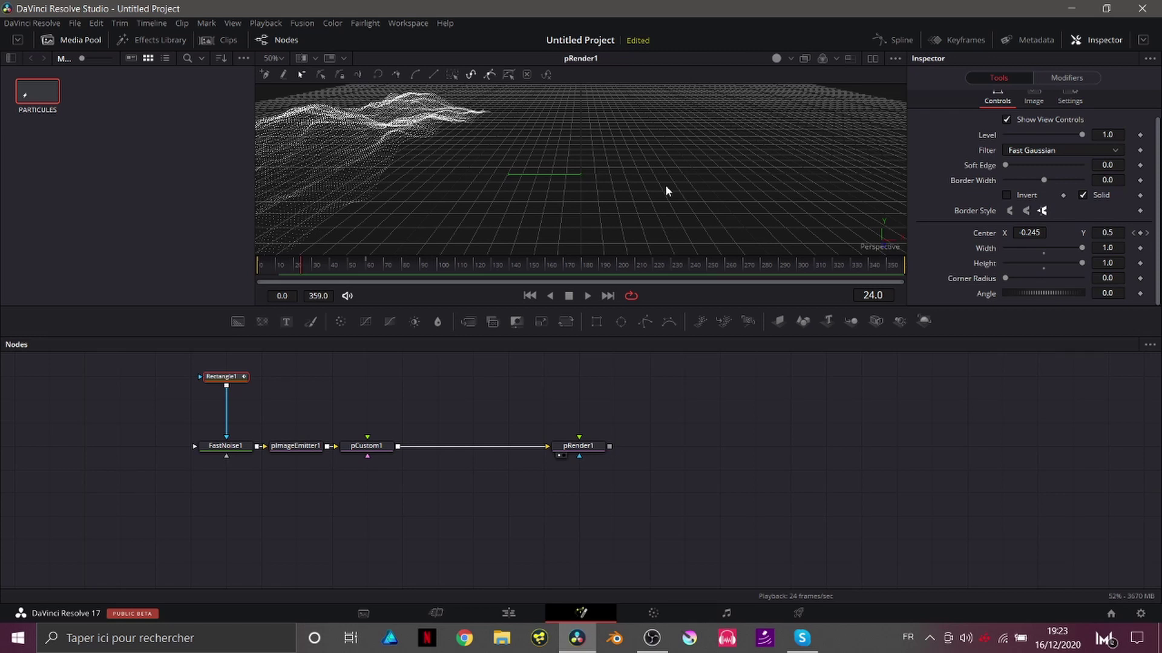
Set the rectangle mask's Soft Edge to 0.0772 and play the reveal from frame 0
left_click_drag(1005, 166, 1035, 168)
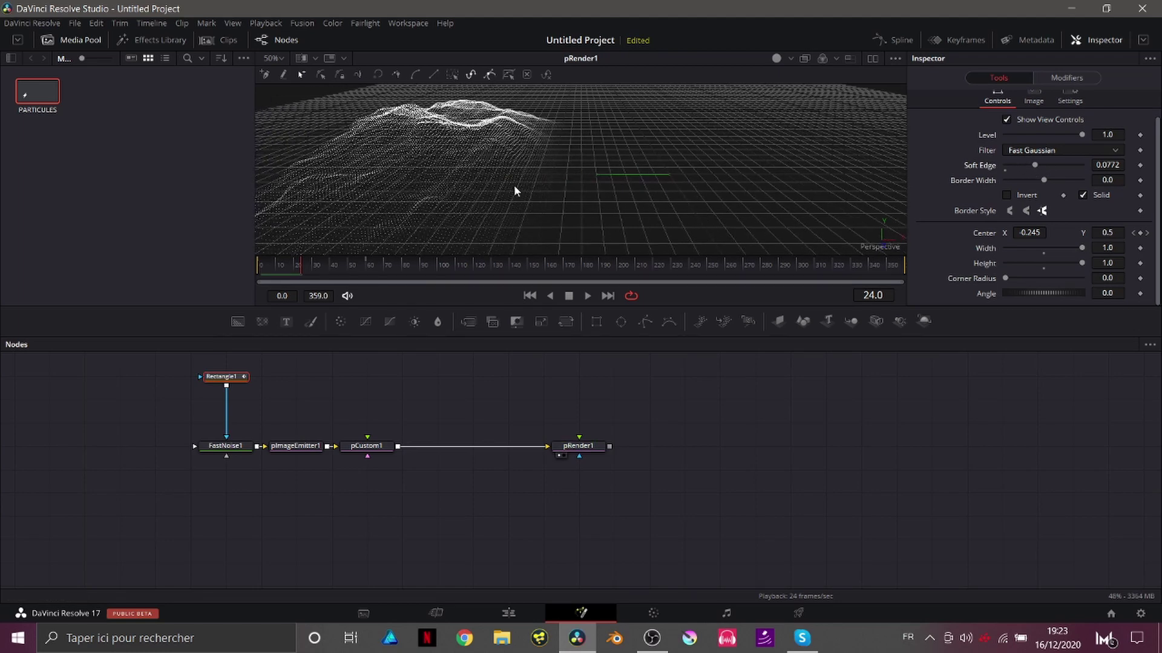
scroll(517, 173, "down", 3)
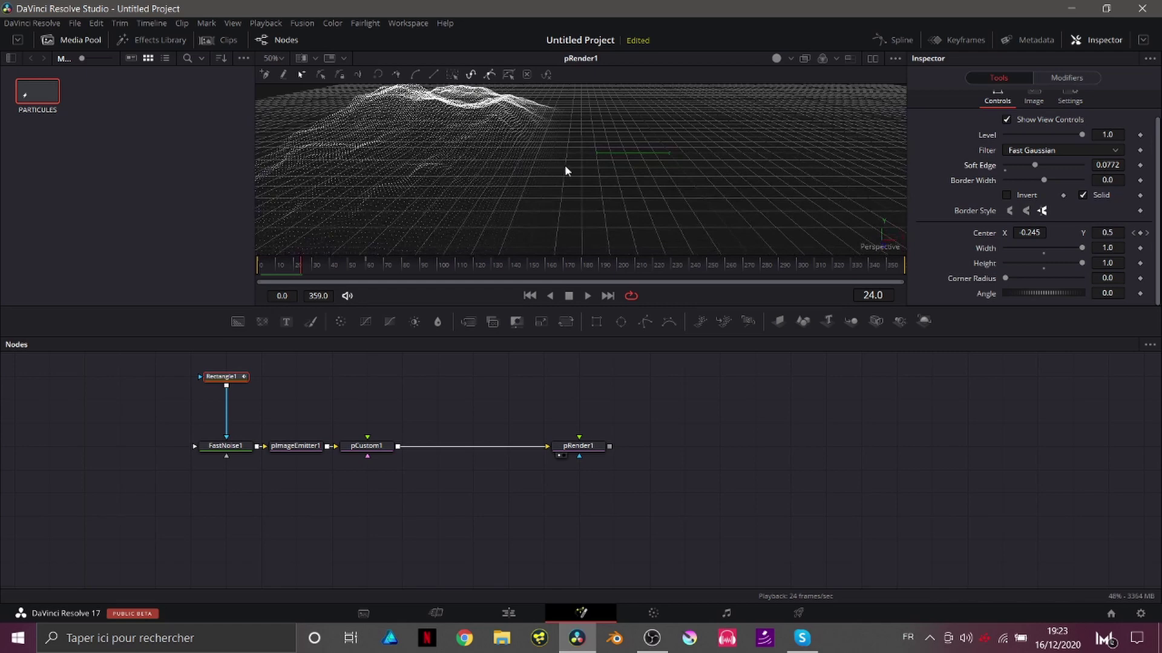
left_click_drag(303, 265, 235, 261)
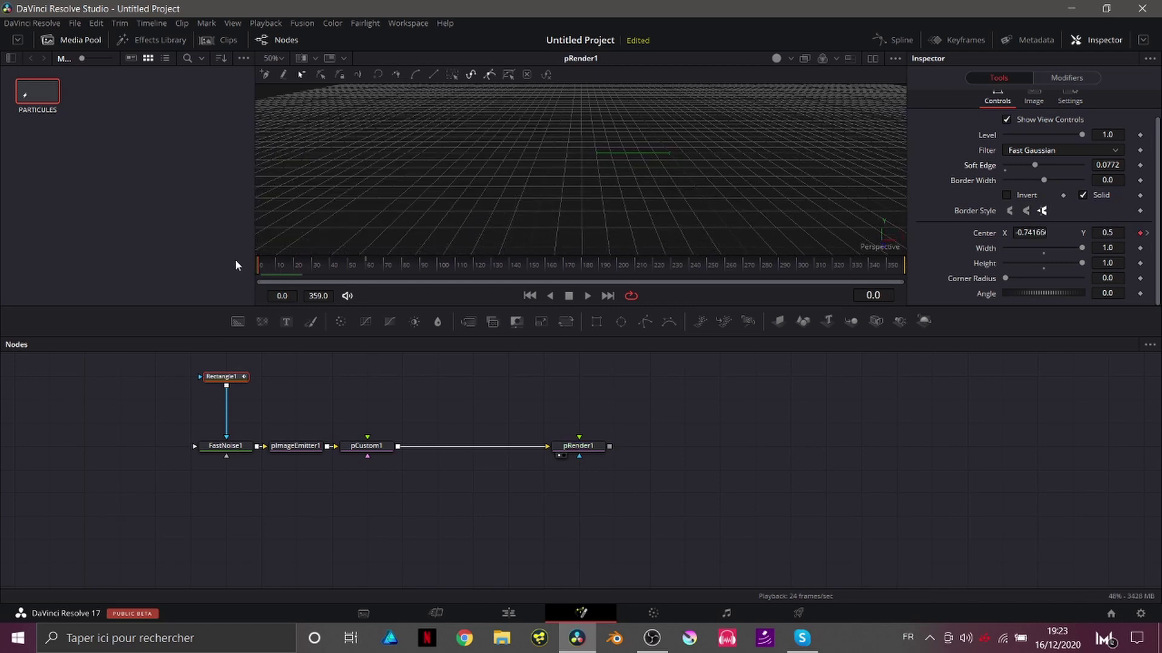
key("space")
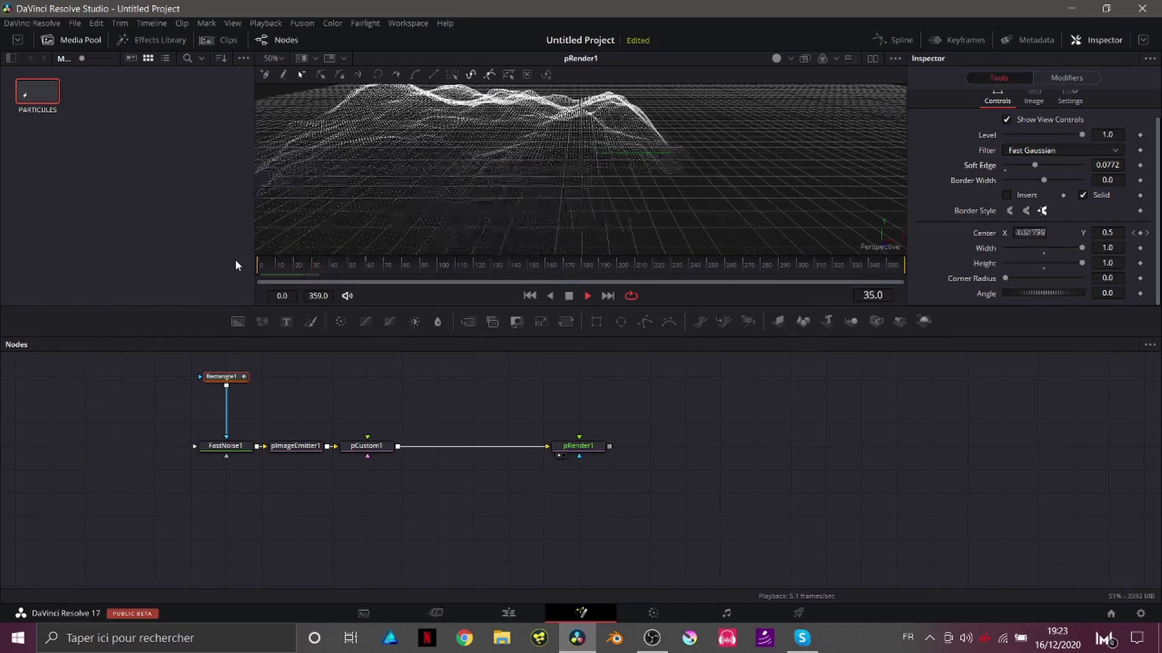
Connect a Camera3D node to pRender1 and copy the perspective view's point of view to the camera
left_click(584, 448)
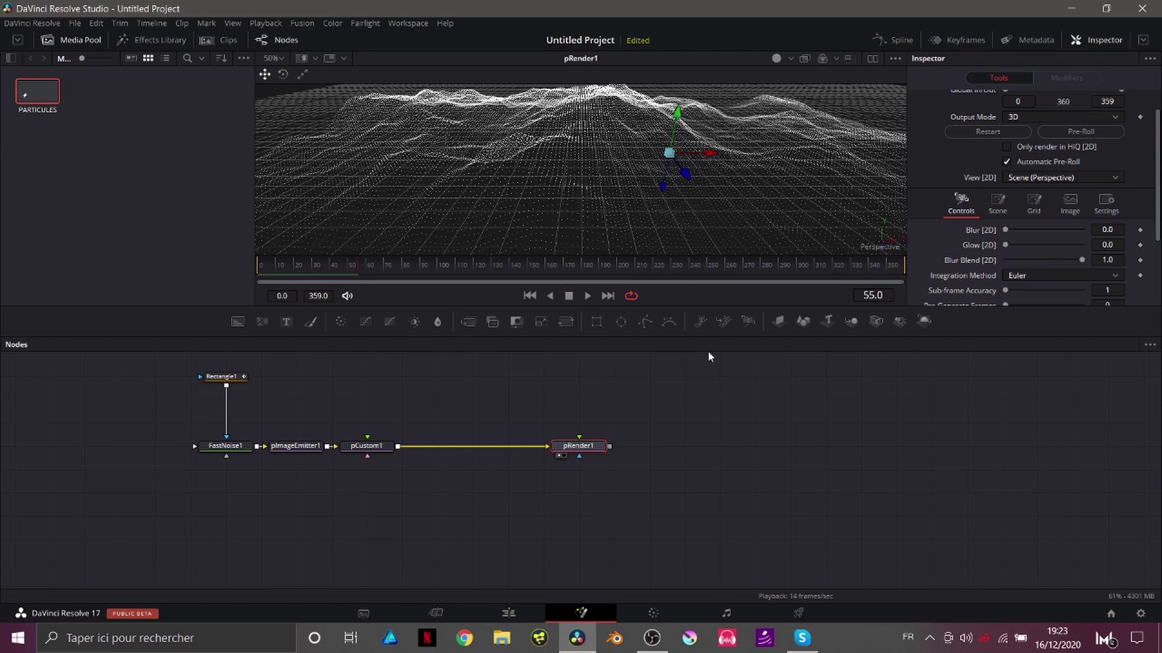
left_click_drag(877, 322, 581, 445)
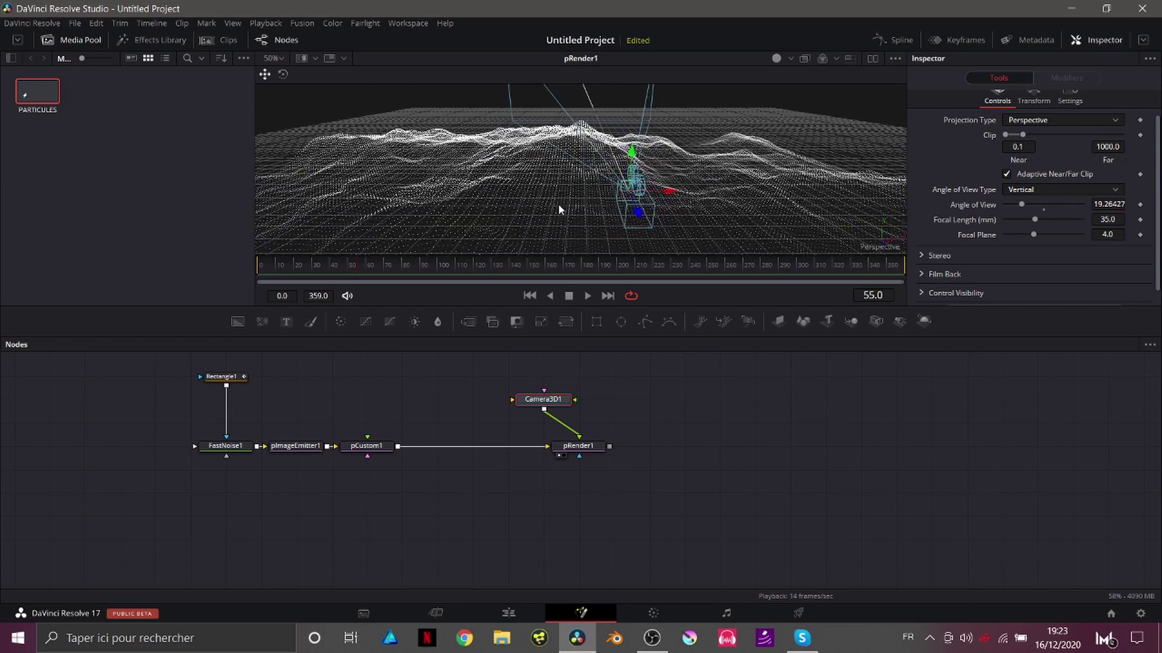
right_click(876, 242)
mouse_move(912, 350)
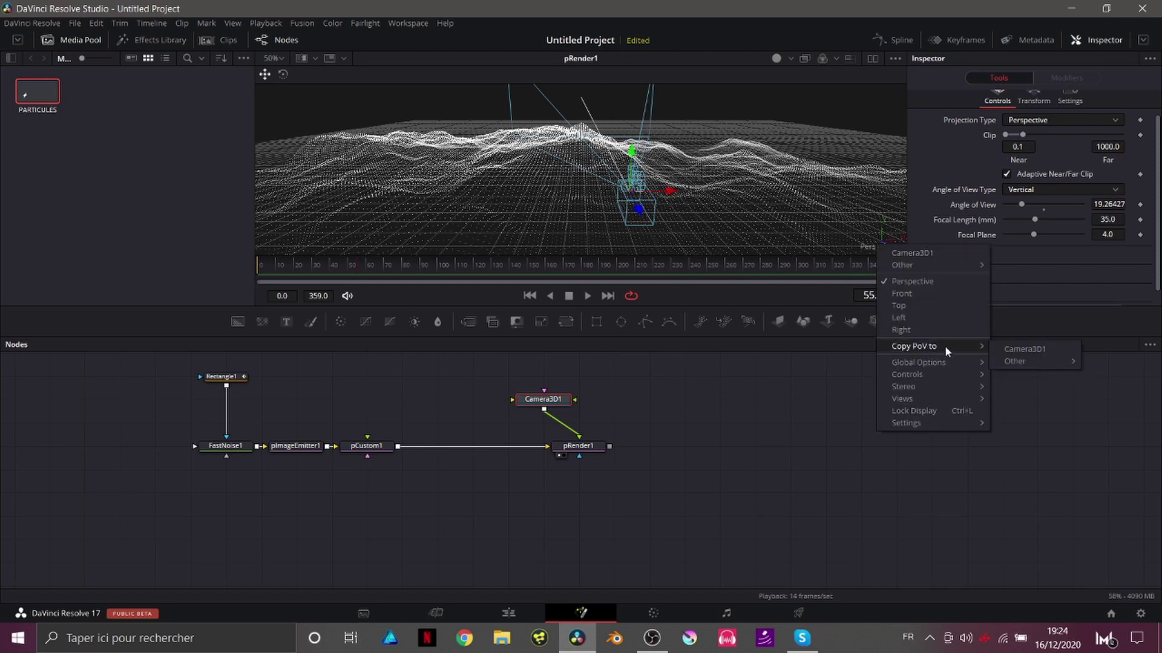
left_click(1020, 351)
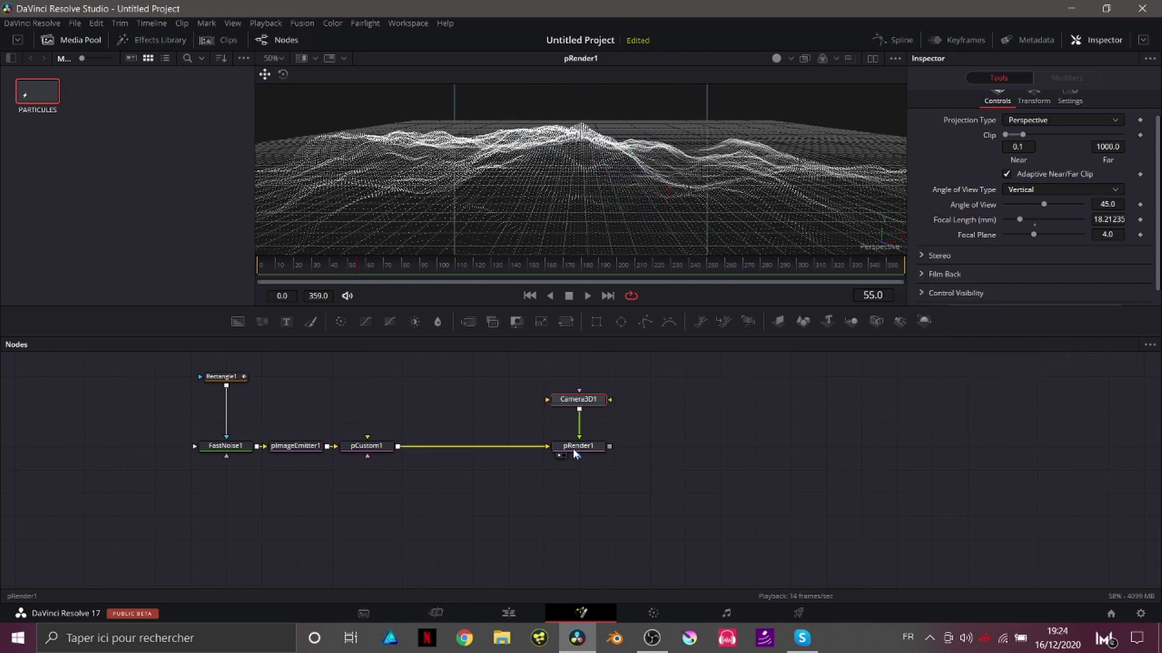
Add a Renderer3D node after pRender1, show it in the viewer, and set its Renderer Type to OpenGL Renderer
left_click(572, 448)
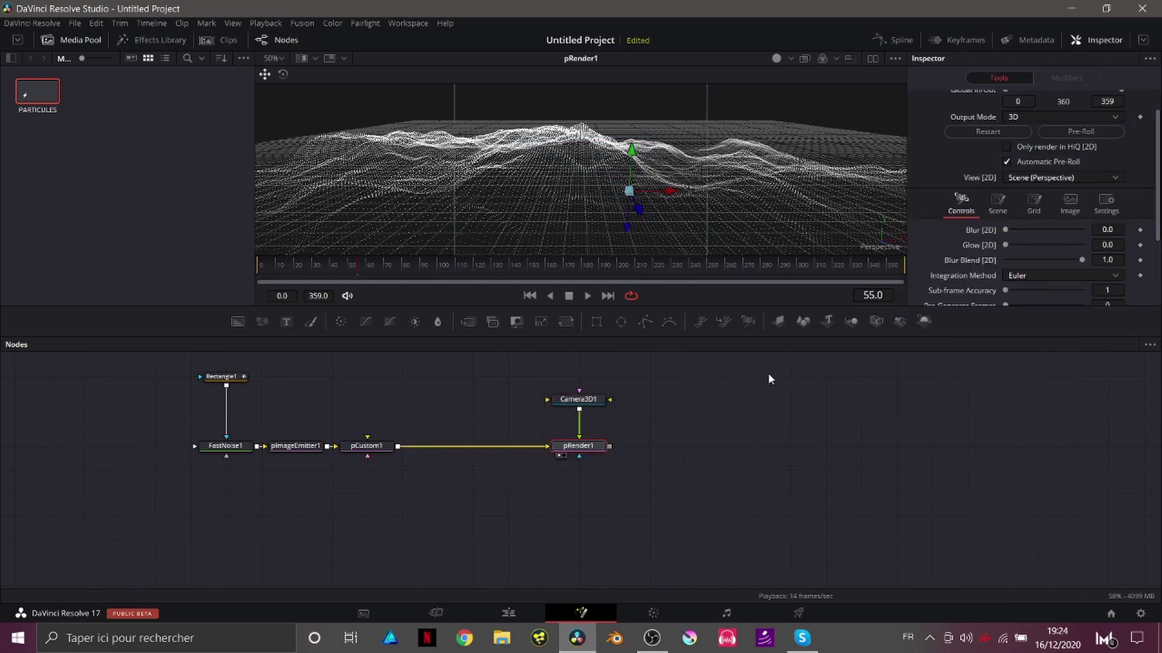
left_click(927, 325)
left_click_drag(560, 474, 700, 447)
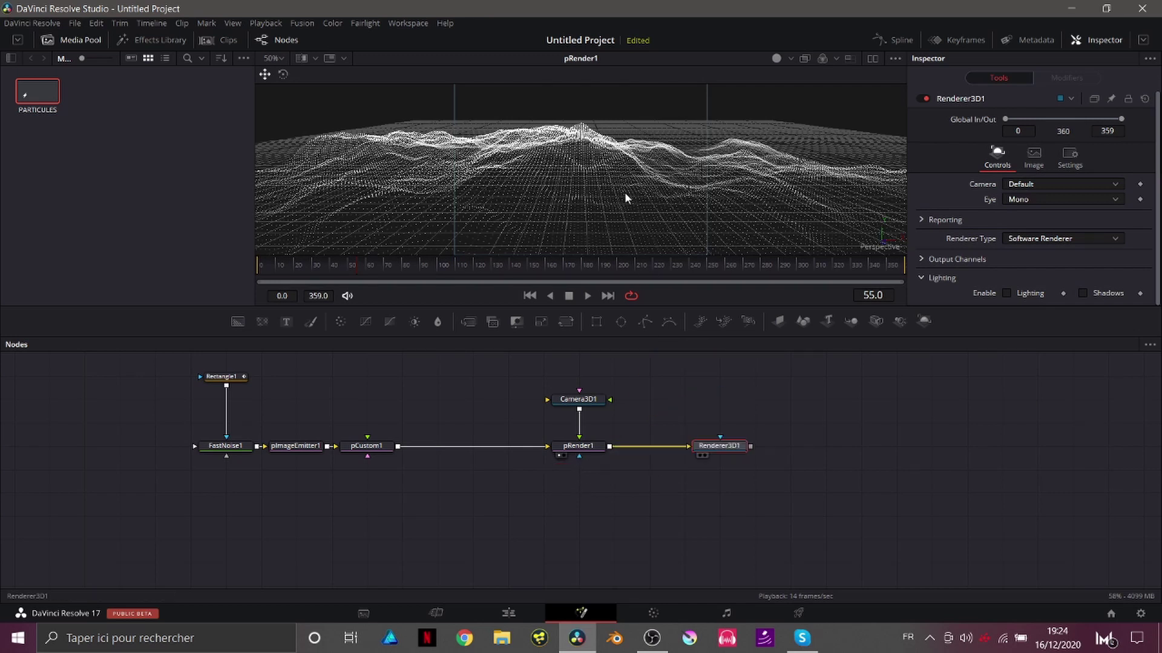
key("1")
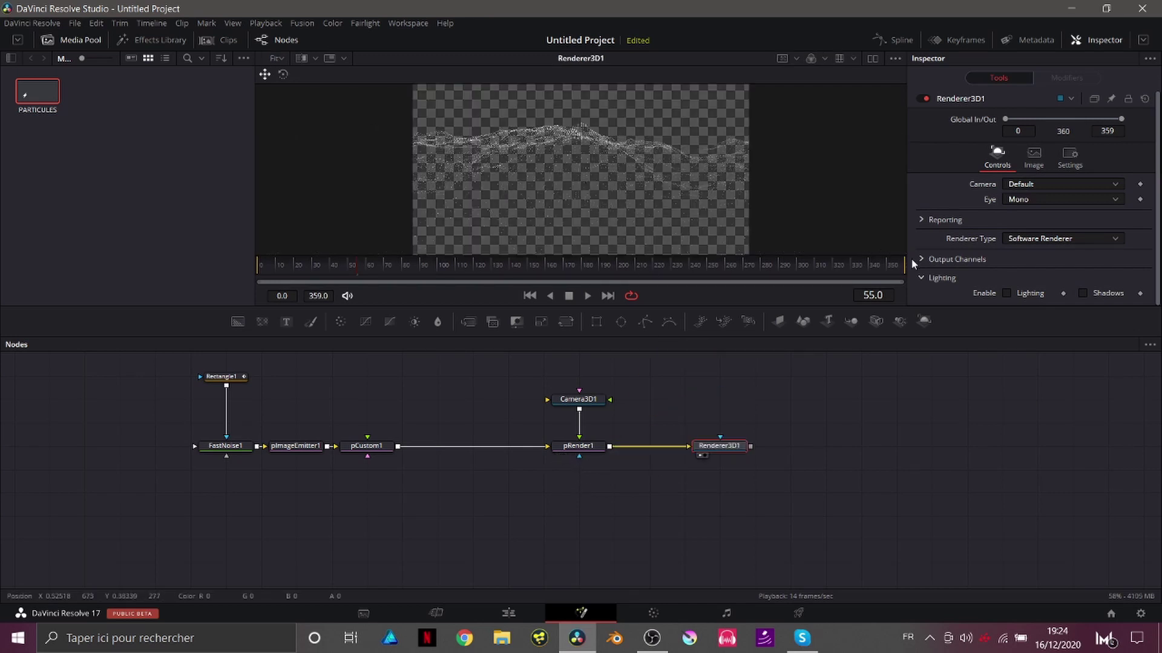
left_click(1014, 242)
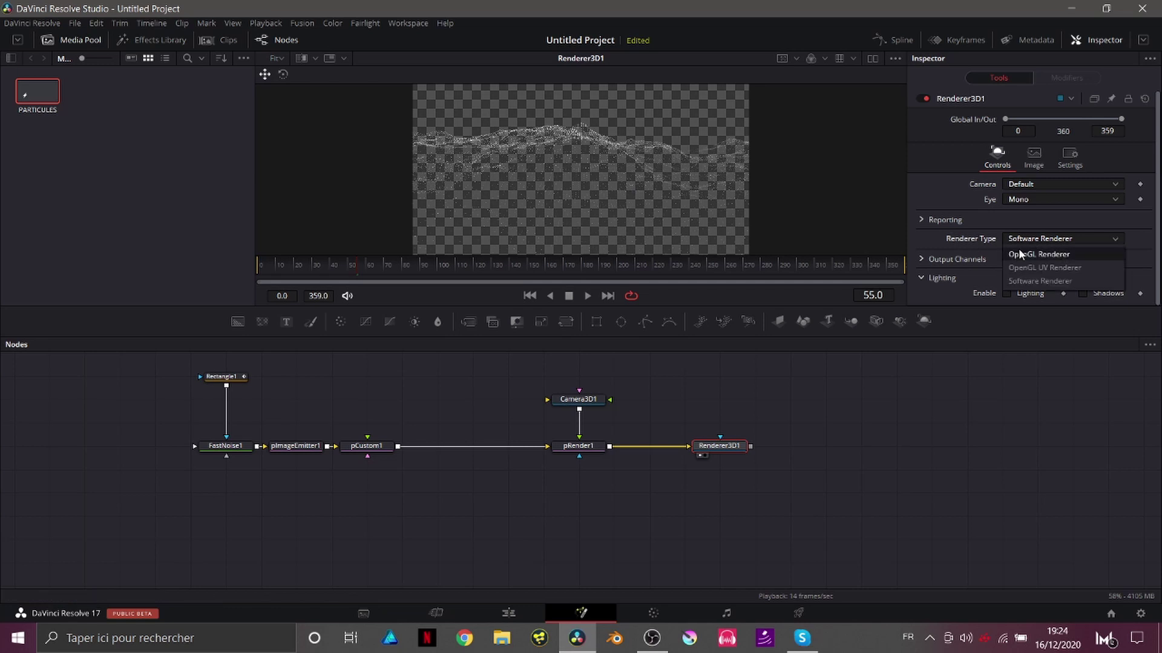
left_click(1020, 254)
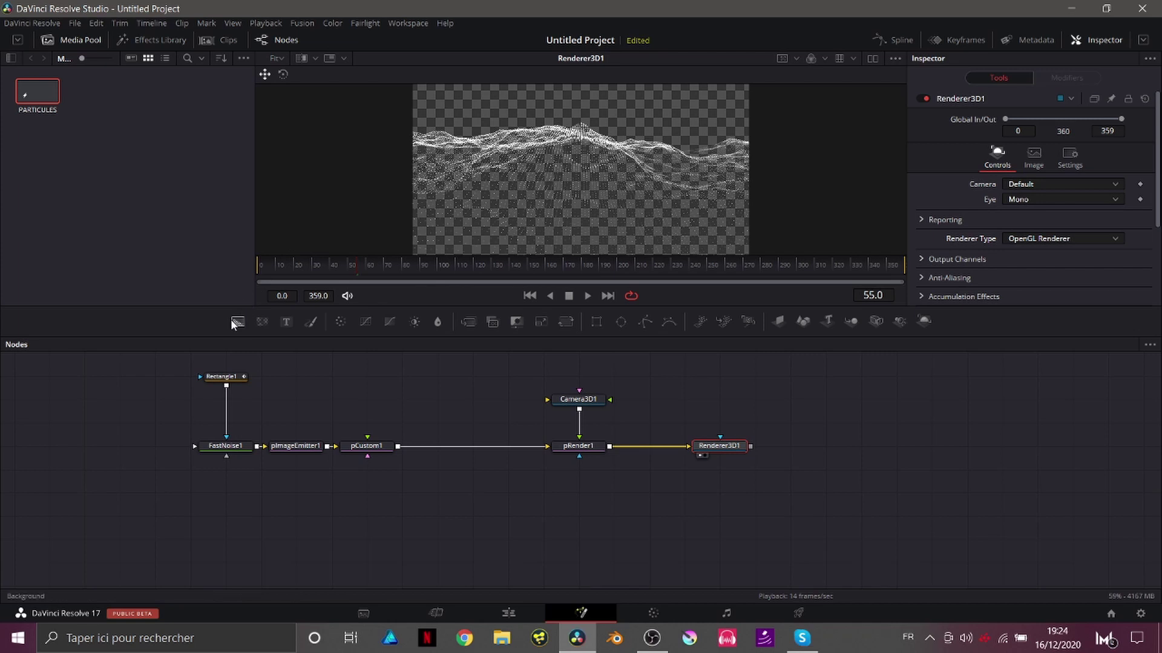
Add a black Background node and merge the Renderer3D output over it
left_click_drag(238, 321, 692, 517)
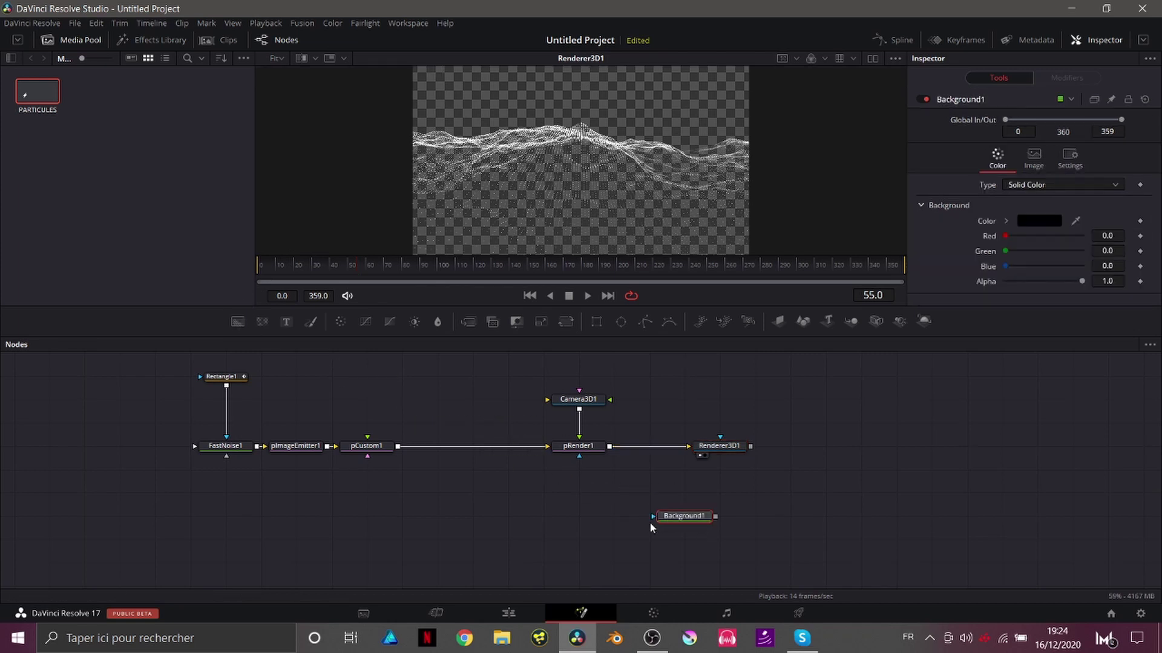
left_click_drag(749, 446, 743, 522)
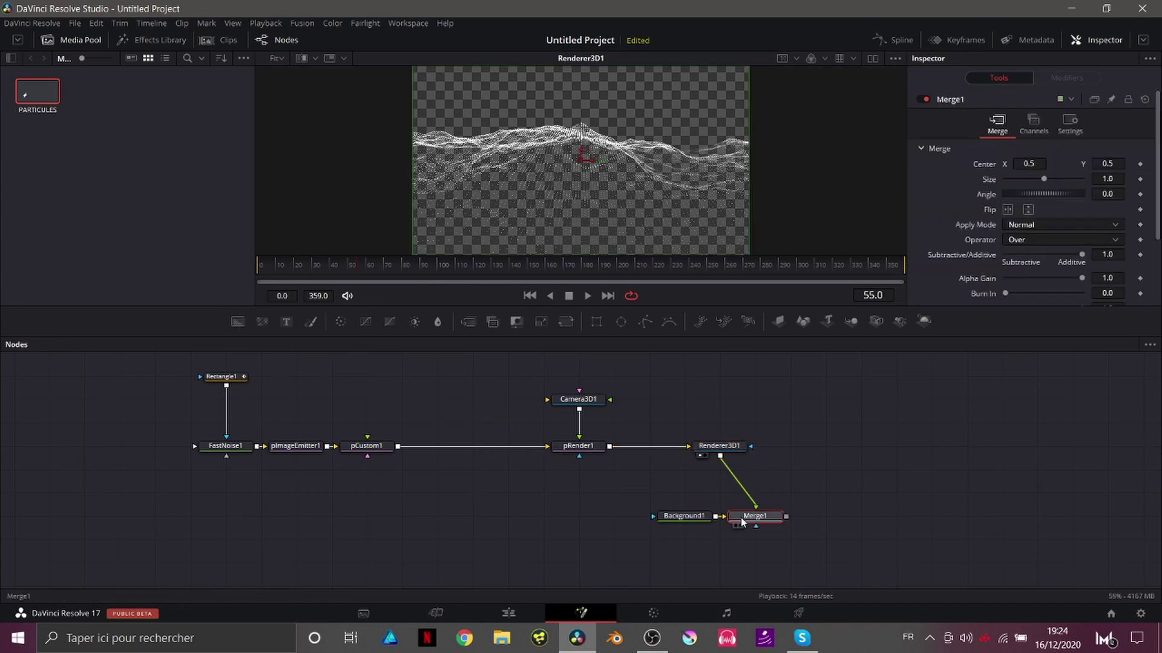
Insert a Soft Glow between Renderer3D1 and Merge1, and play the merged result in the viewer from frame 55
left_click(734, 448)
key("shift+space")
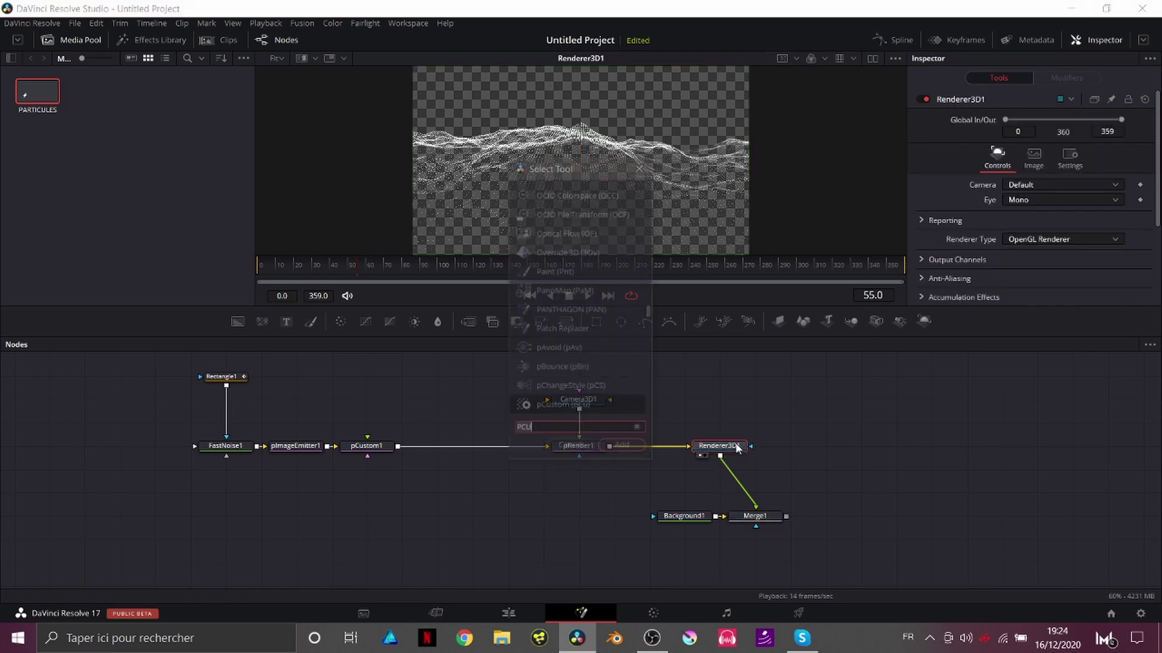
type("so")
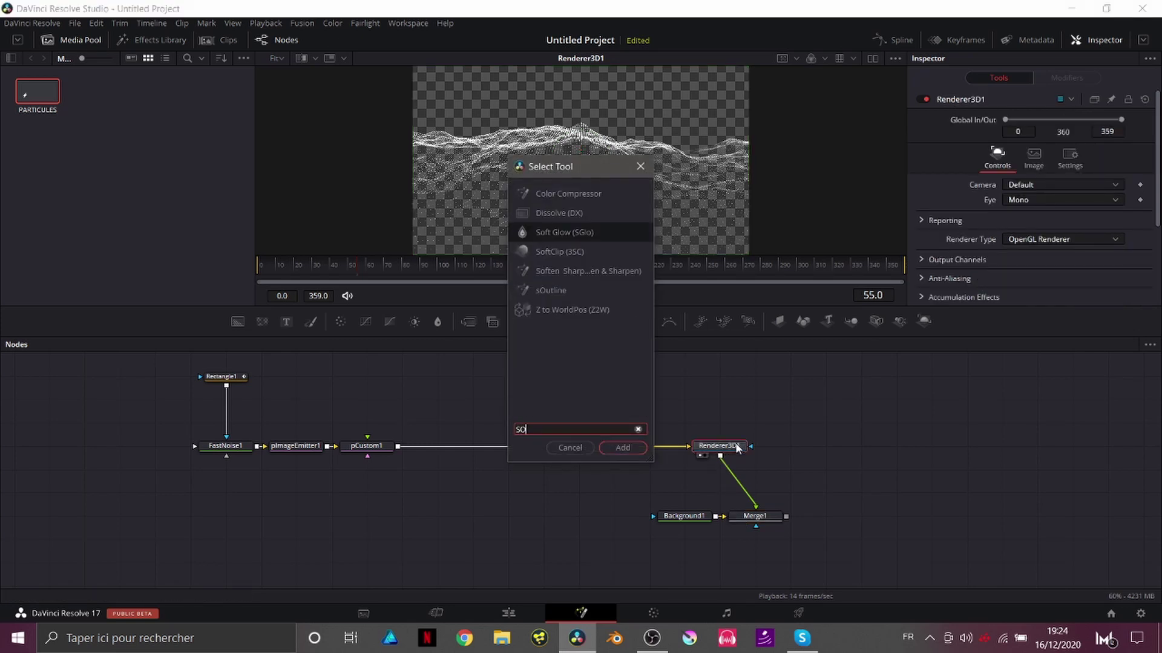
key("Return")
left_click_drag(774, 518, 674, 247)
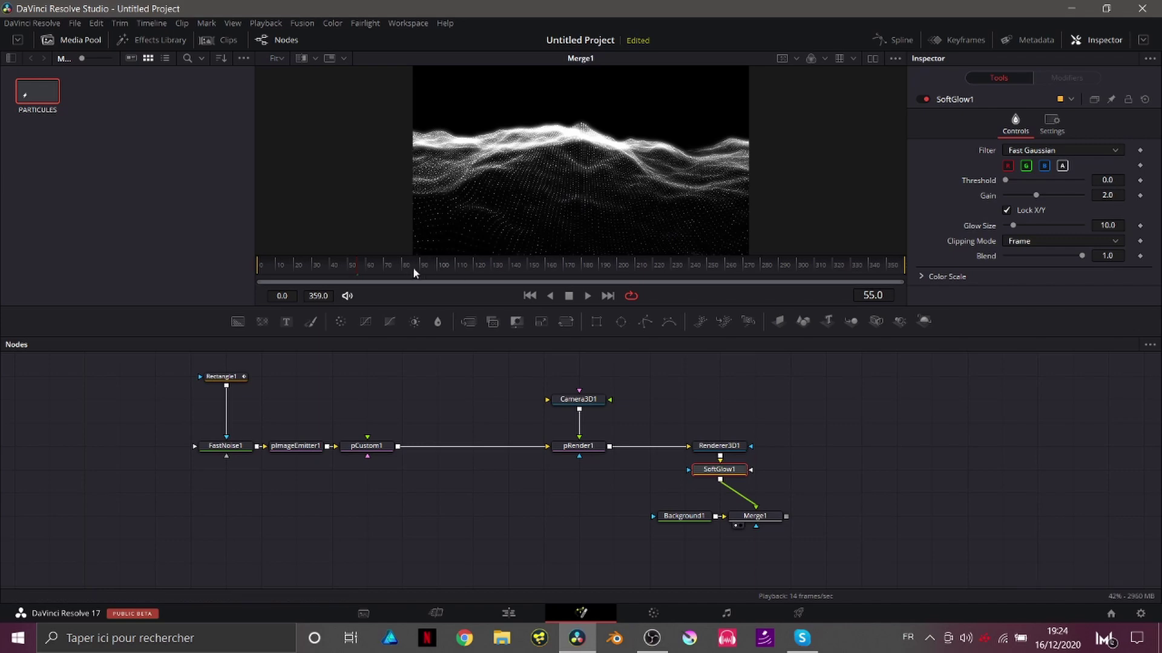
key("space")
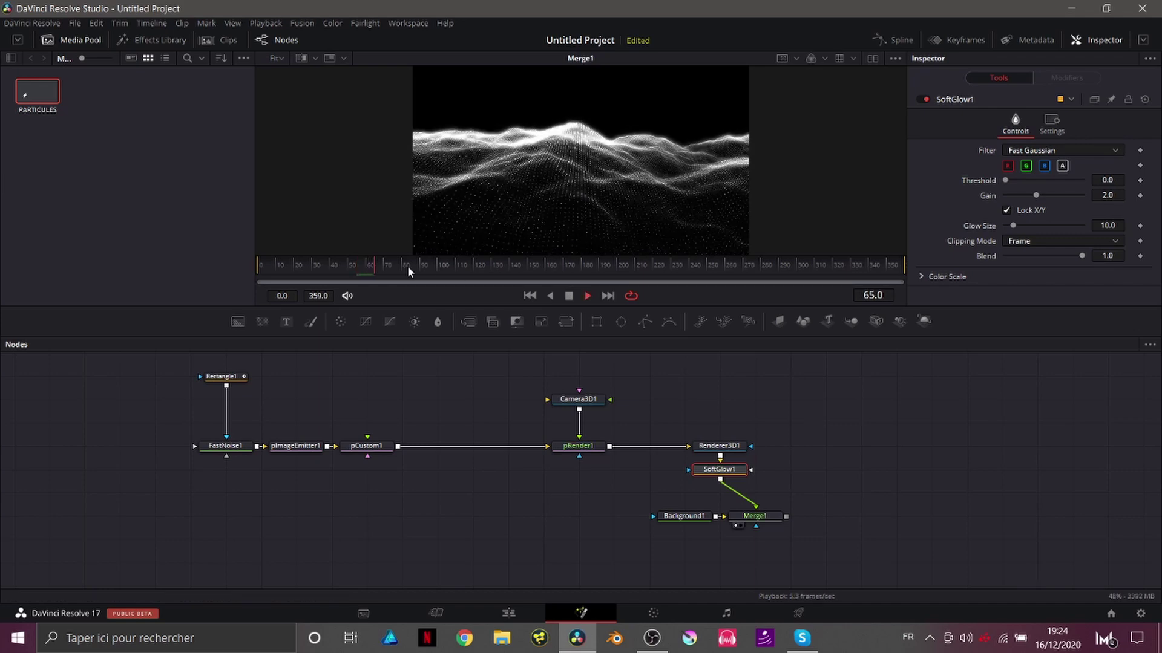
key("space")
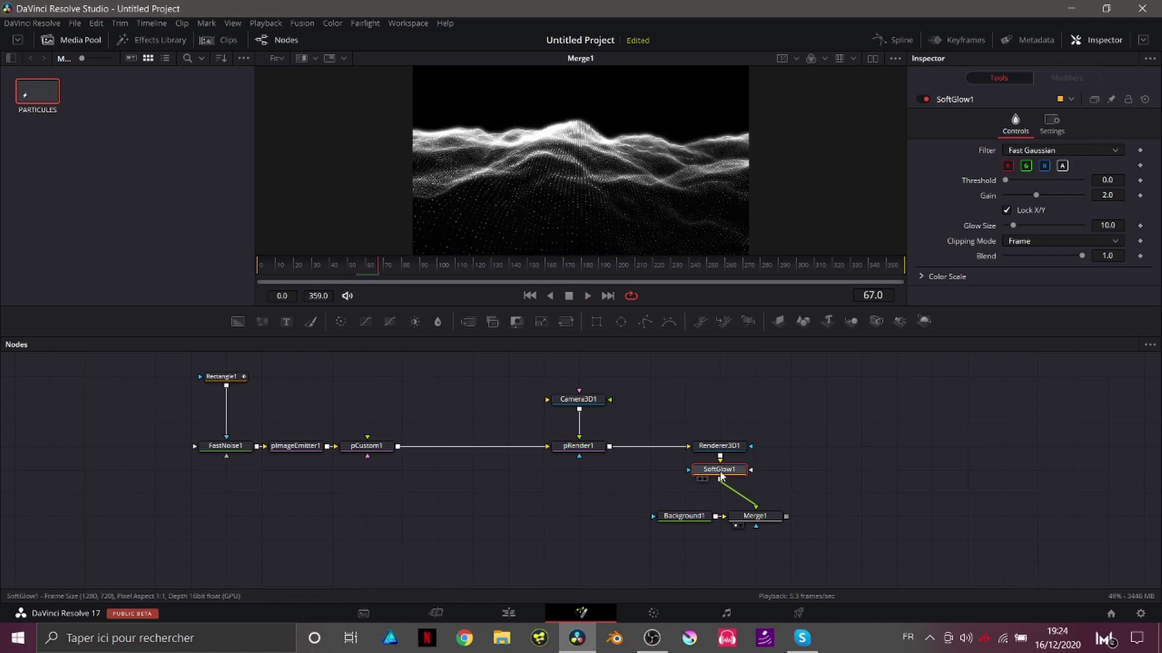
Try the Soft Glow without its red channel, restore red, and disable the blue channel for a yellow tint
left_click(1006, 167)
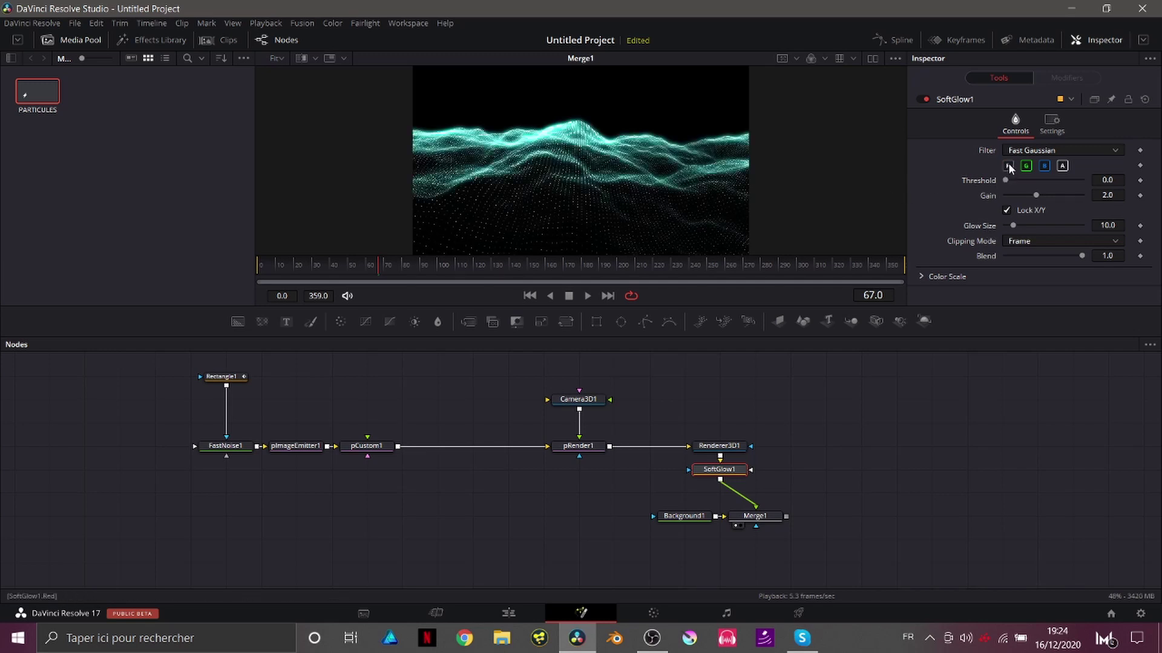
left_click(1008, 167)
left_click(1045, 168)
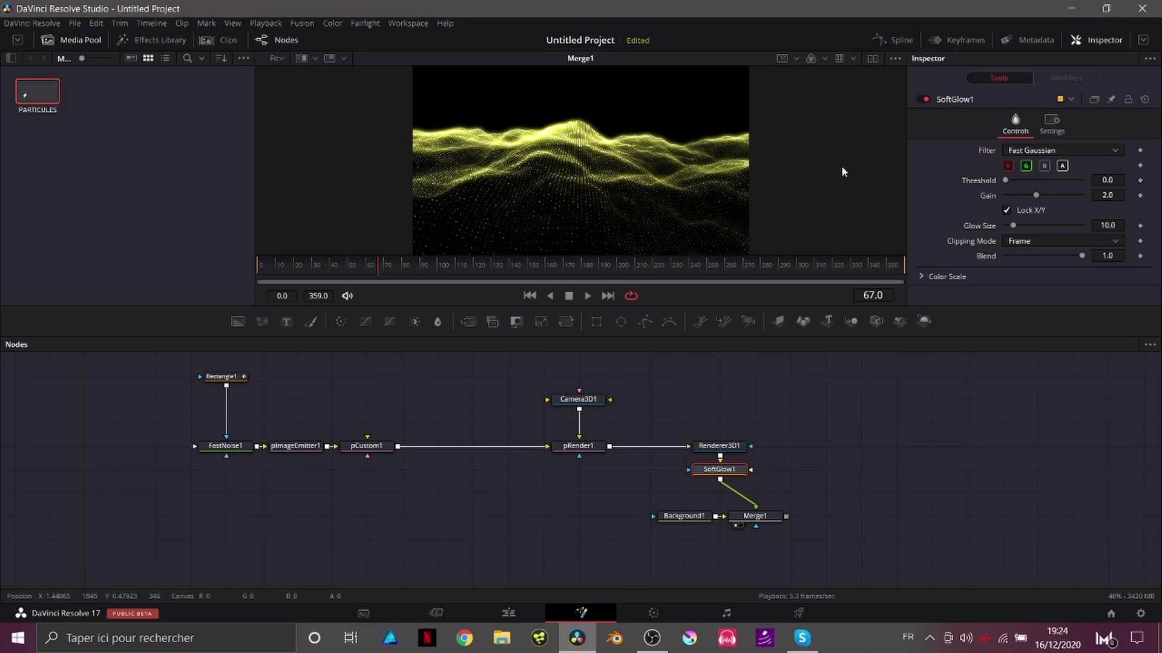
Compare the Soft Glow with its blue channel restored and disabled, and set Red Scale to 1.496 with a slightly lower Green Scale
left_click(1043, 167)
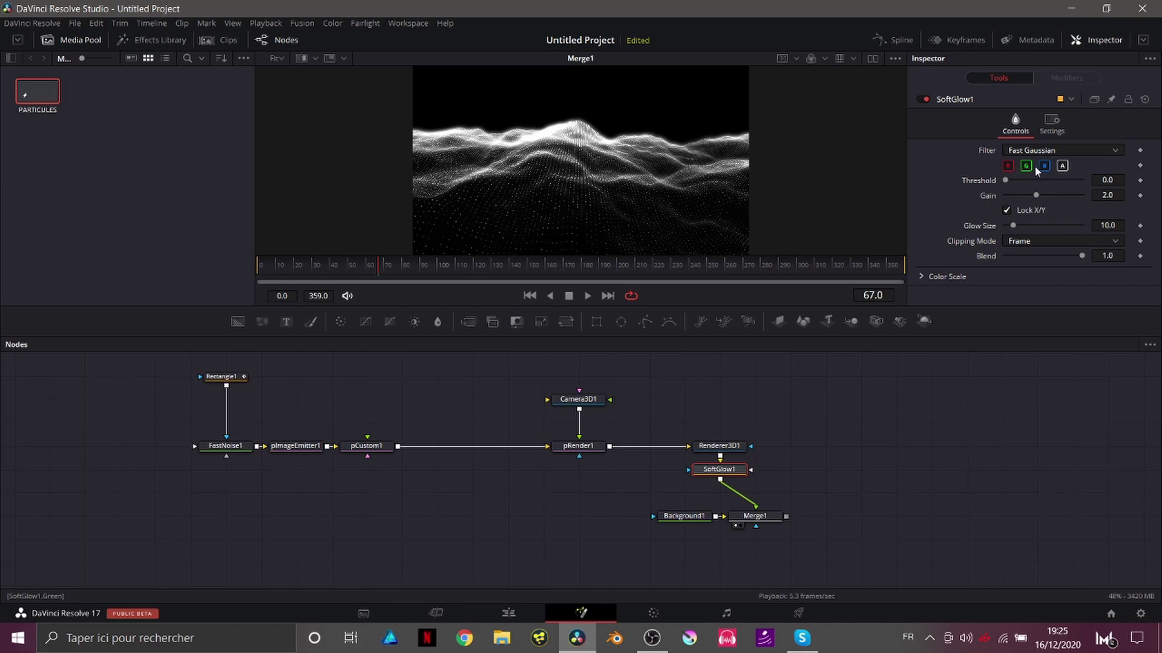
left_click(1043, 166)
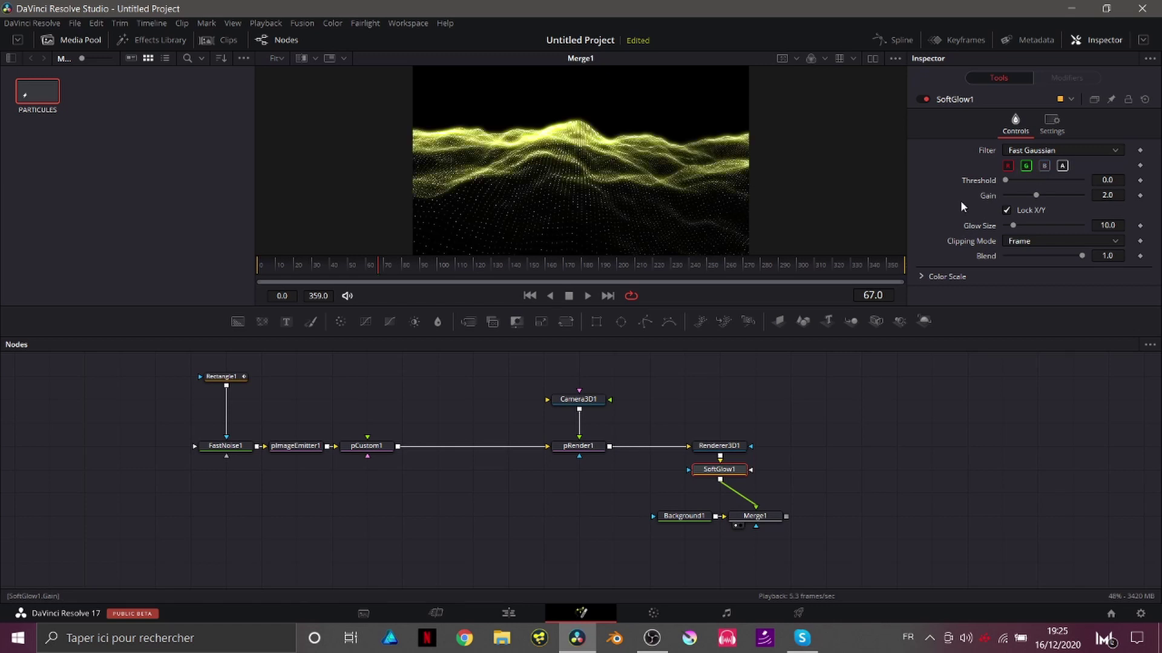
left_click(923, 275)
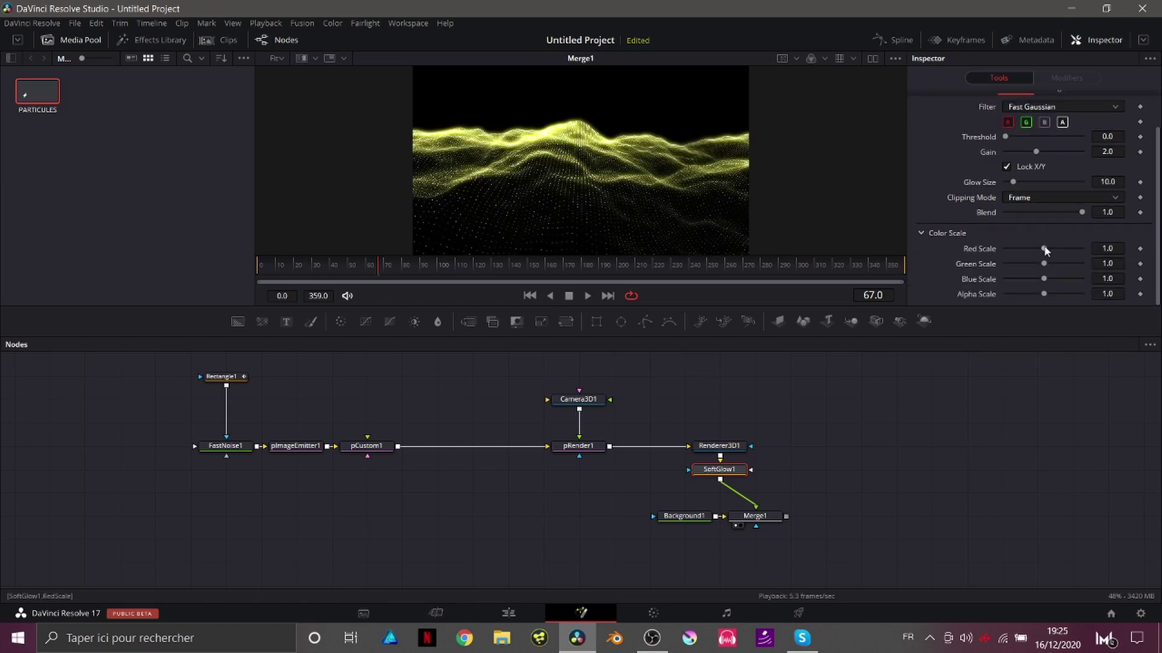
left_click_drag(1046, 248, 1062, 248)
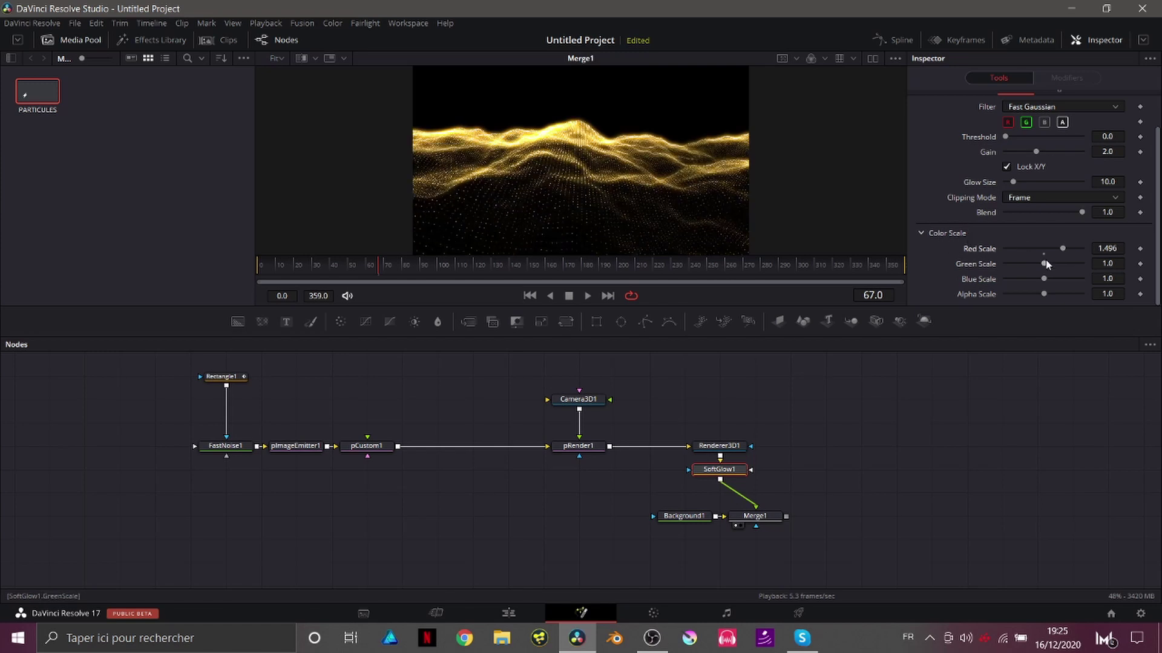
left_click_drag(1045, 264, 1037, 265)
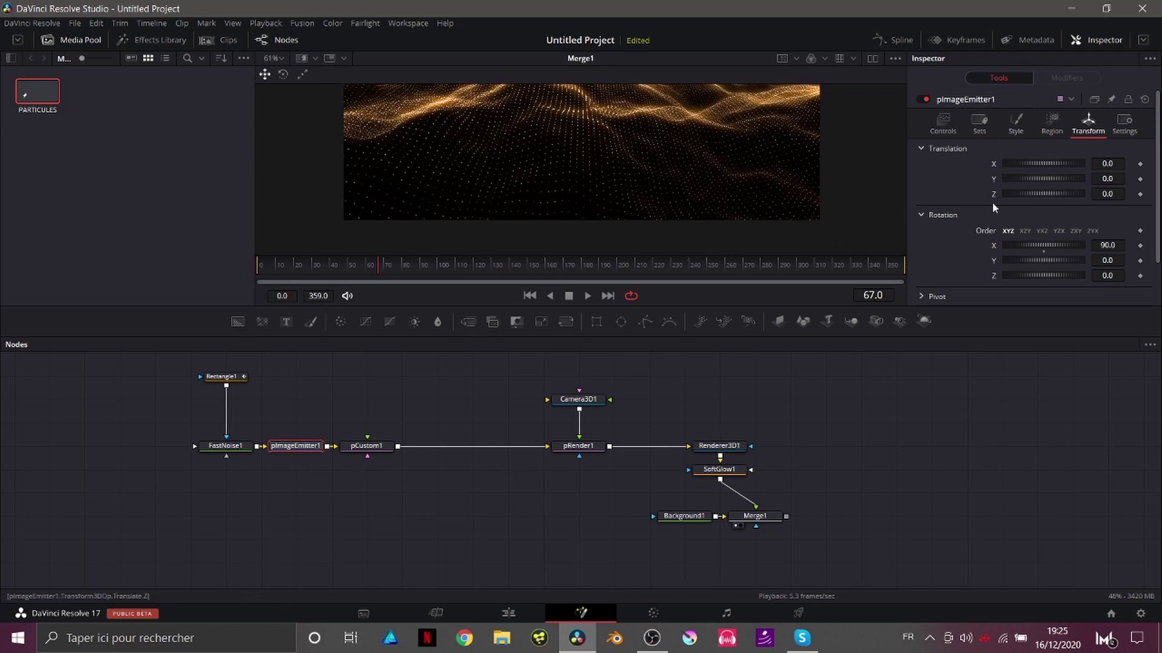
Change the pImageEmitter1 particle style to Blob
left_click(1023, 129)
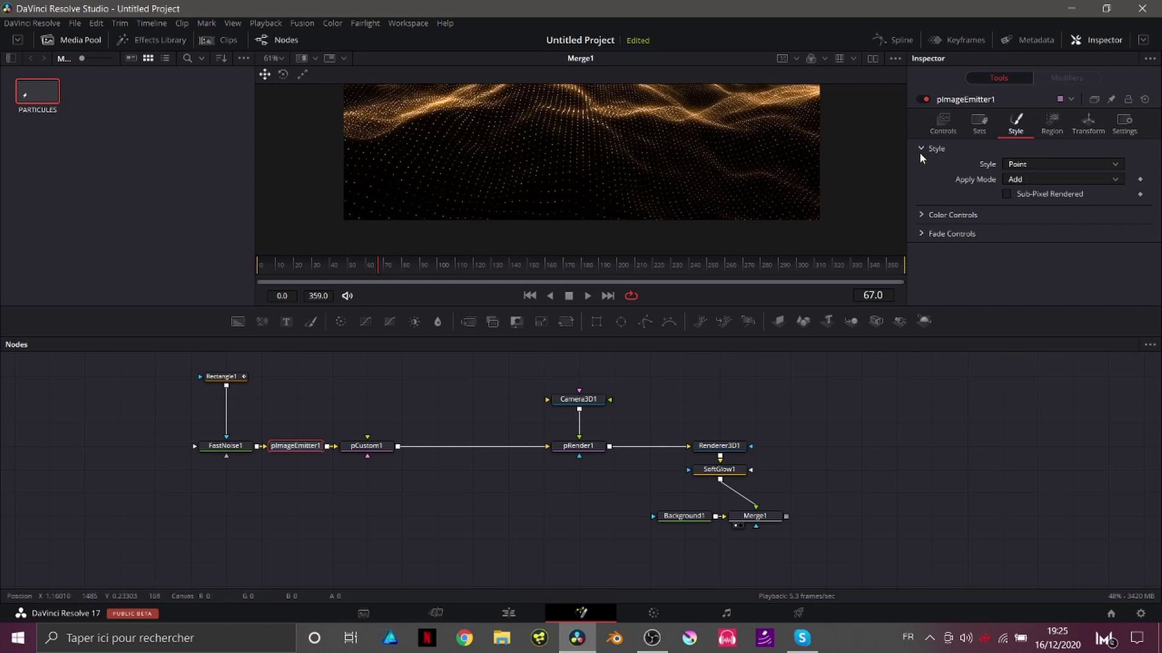
left_click(1033, 164)
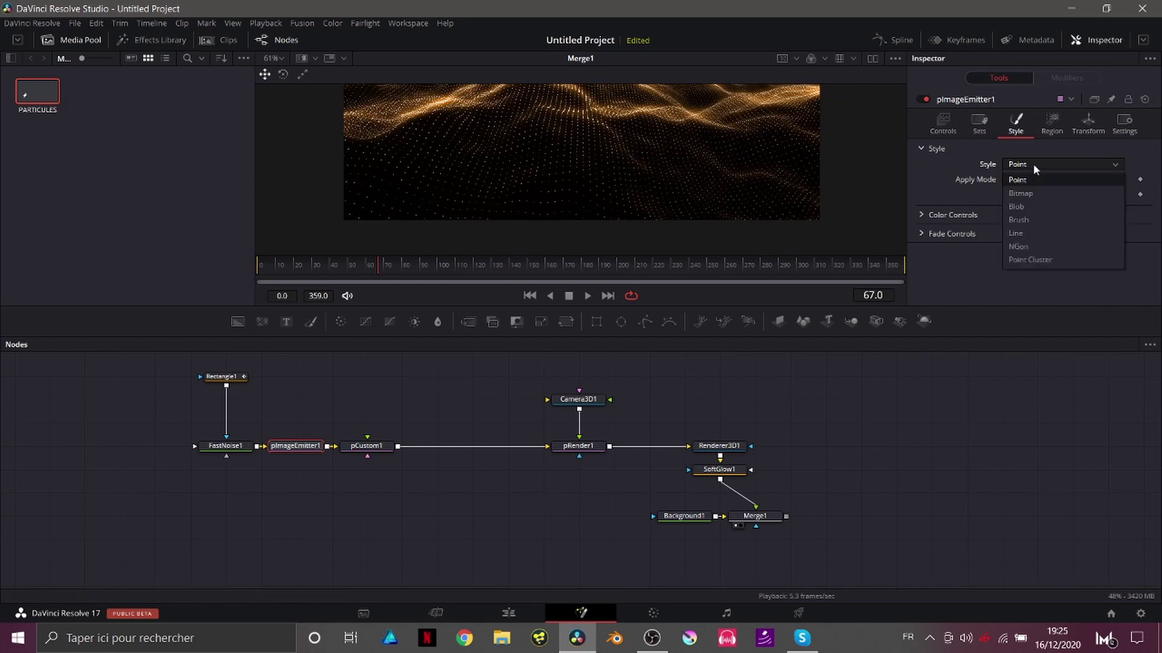
left_click(1019, 209)
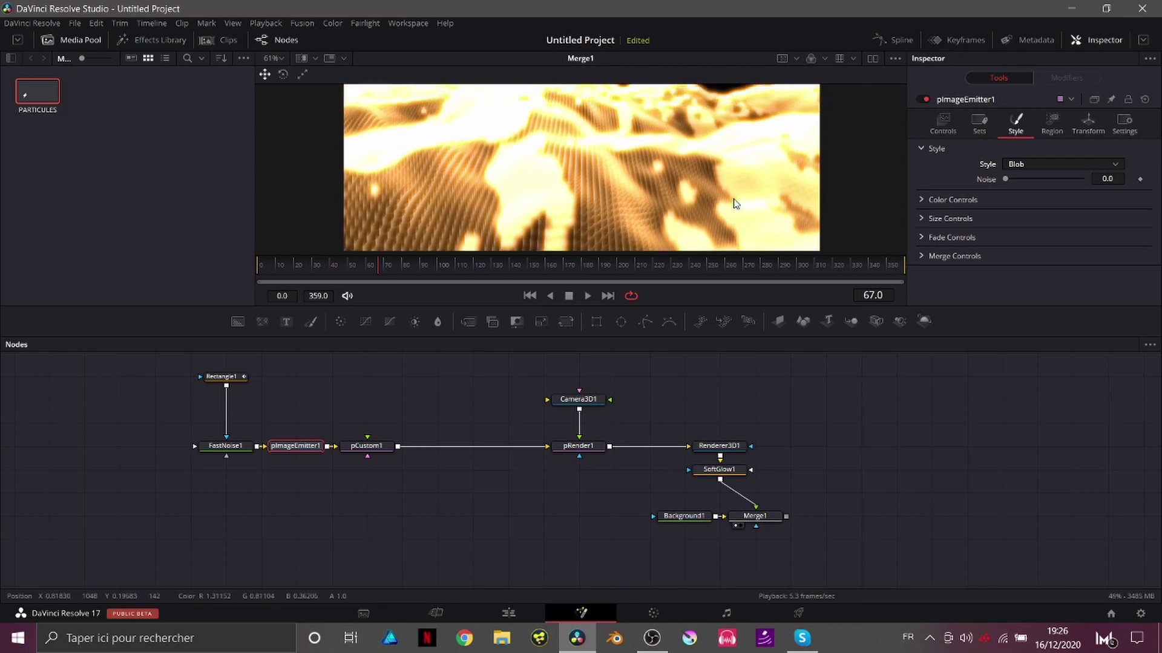
Set the blob Size to 0.0118, trying a Size Variance of 0.0433 and resetting it to 0
left_click(920, 218)
left_click_drag(1017, 234, 1004, 235)
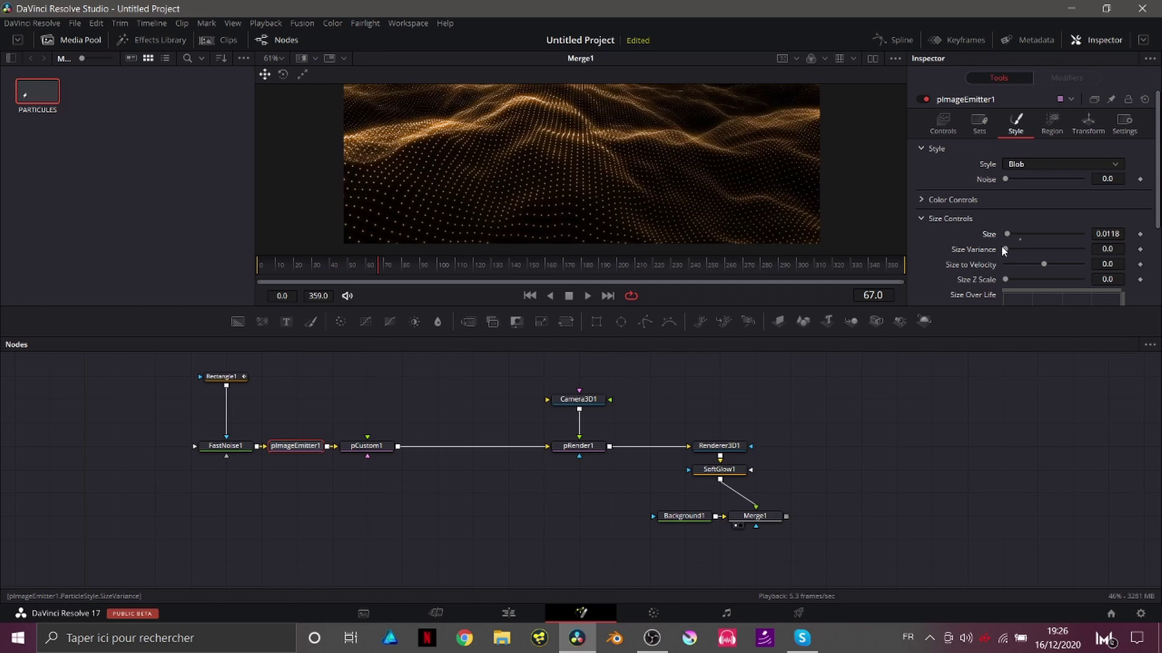
left_click_drag(1005, 248, 1007, 249)
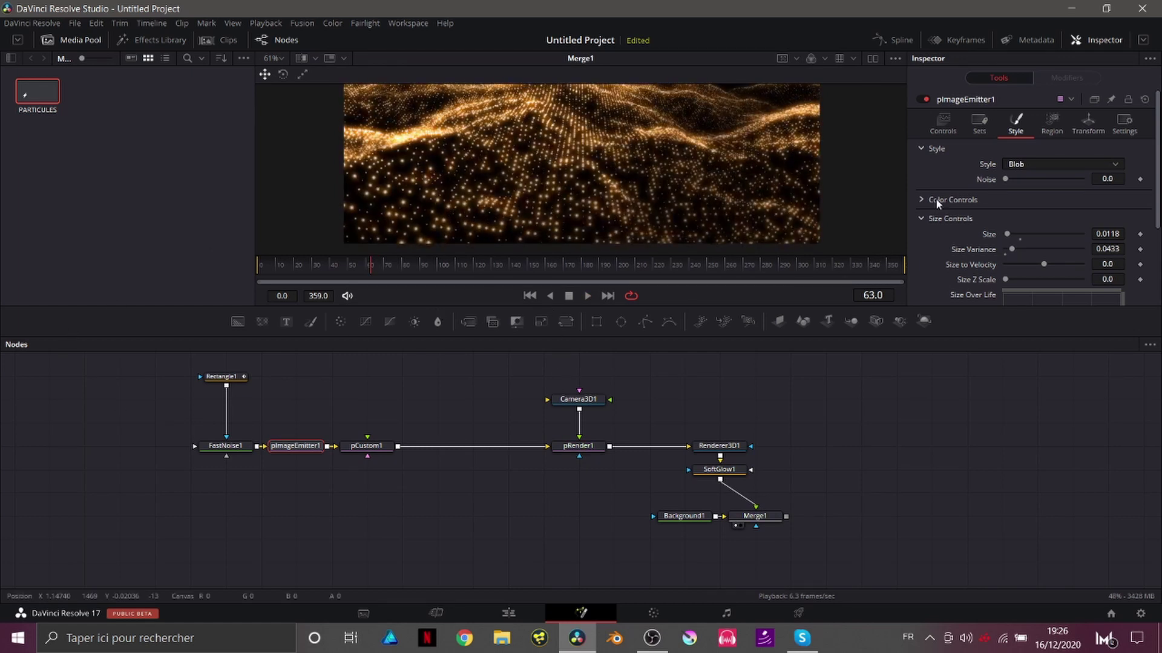
left_click(1005, 249)
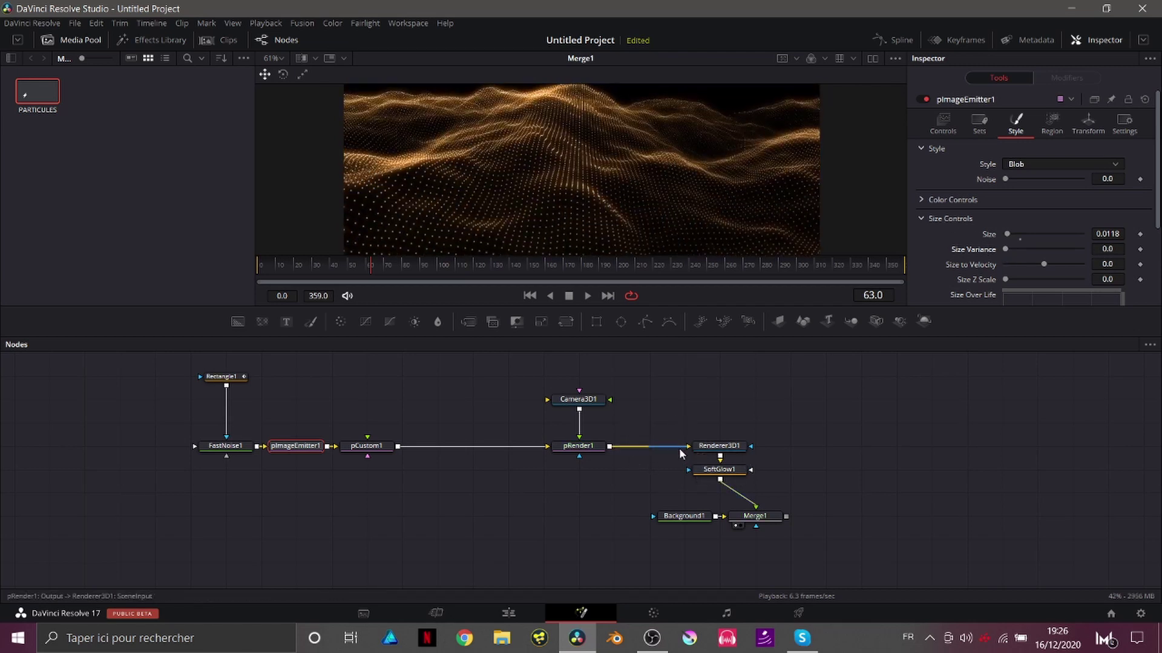
Disconnect pRender1 from Renderer3D1 and move the Renderer3D1, SoftGlow1, Background1 and Merge1 nodes away from the particle nodes
left_click_drag(670, 446, 624, 445)
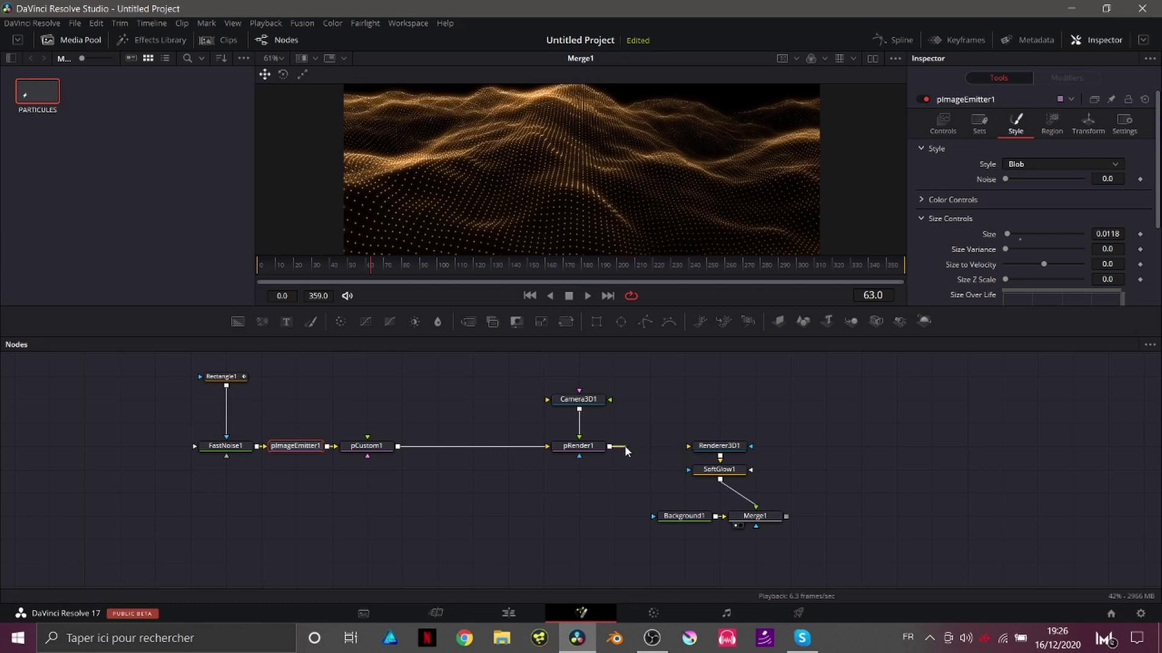
left_click_drag(686, 410, 719, 487)
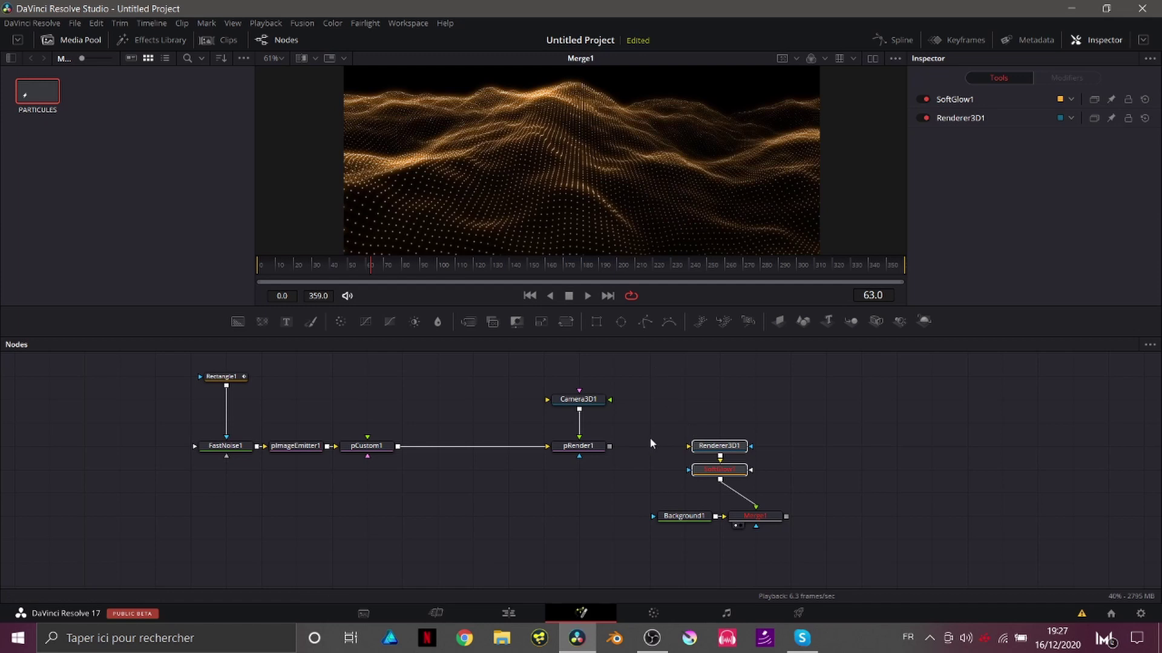
left_click_drag(651, 441, 758, 531)
left_click_drag(734, 444, 947, 466)
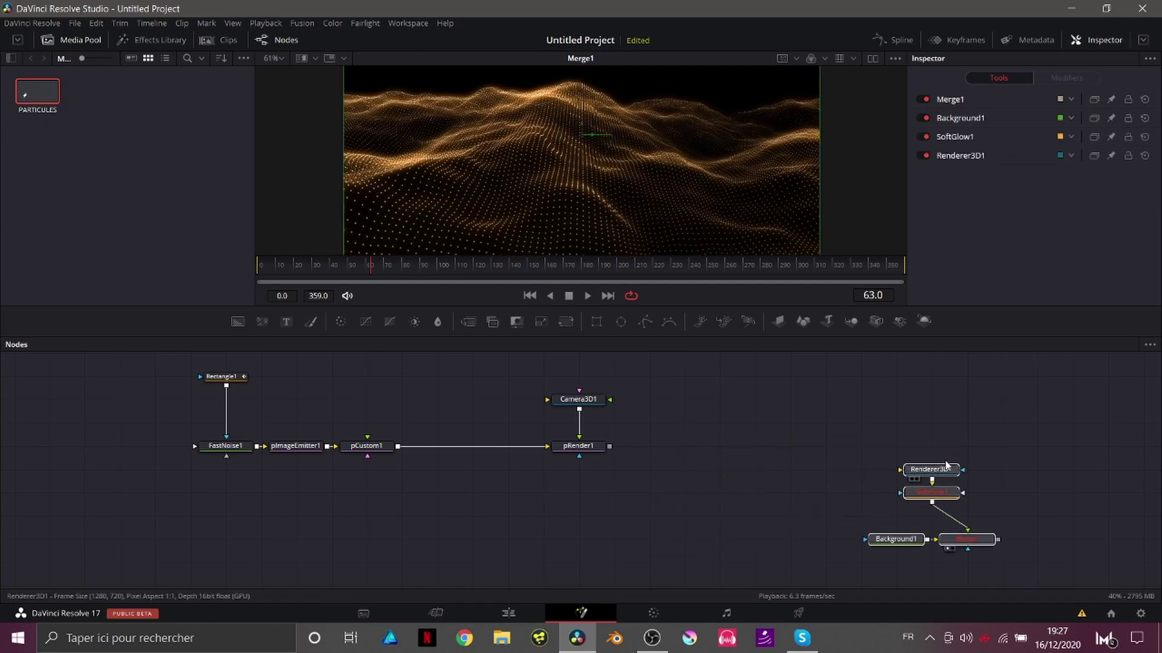
left_click(708, 469)
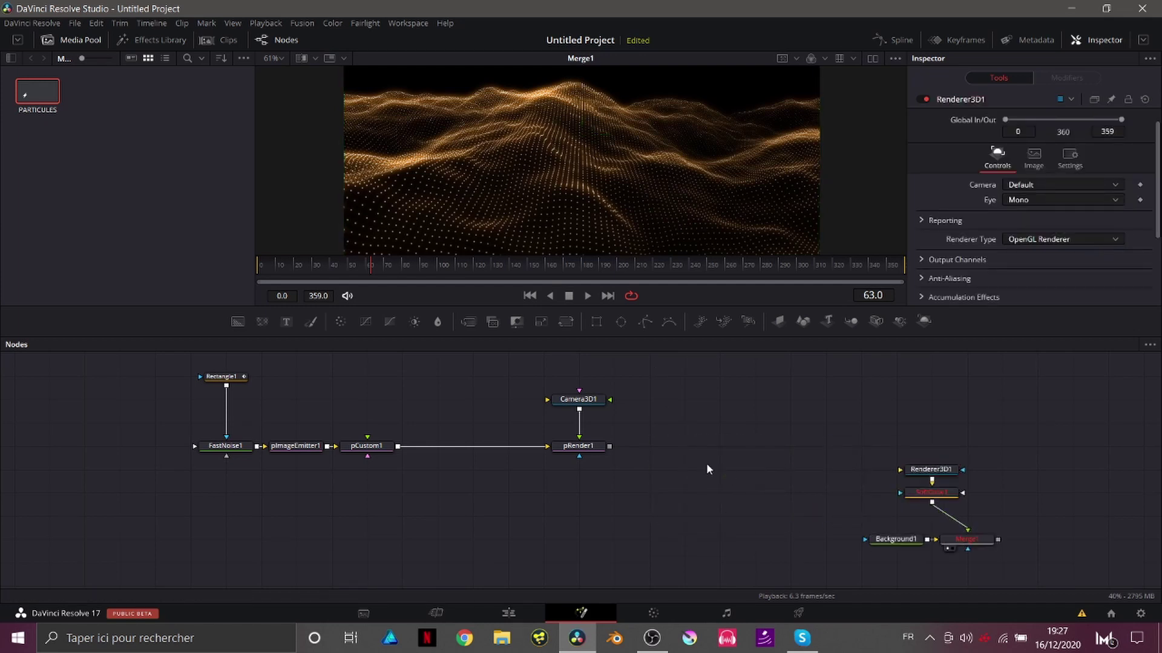
Show pRender1 in the viewer and look over the pCustom1 and FastNoise1 settings
left_click(575, 450)
key("1")
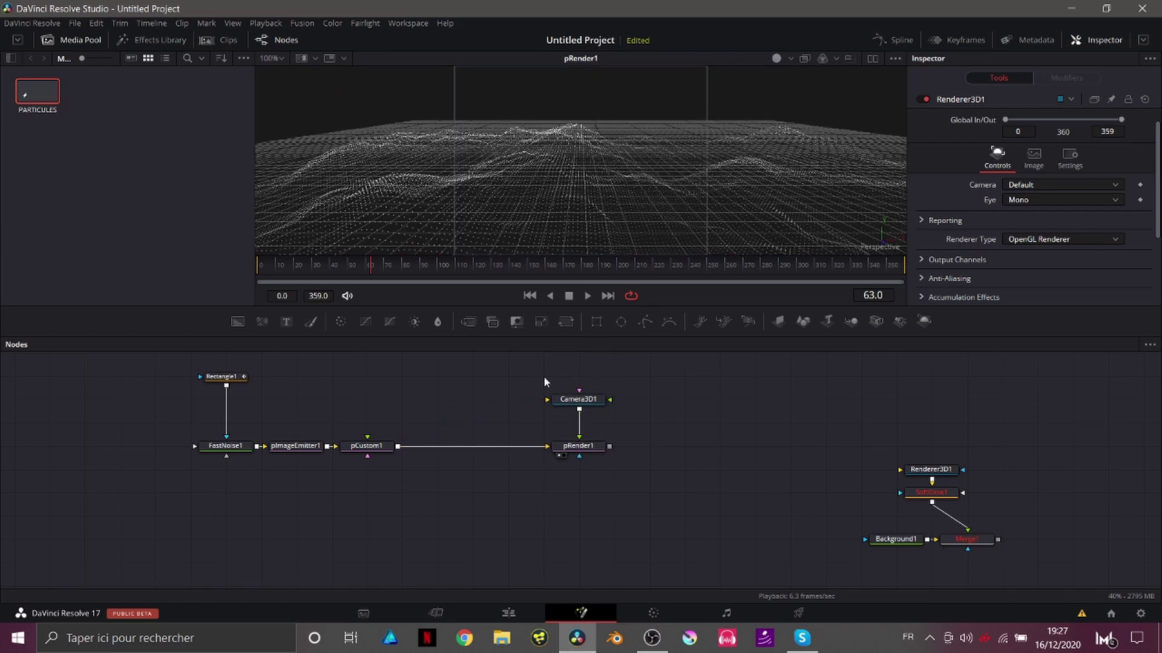
scroll(535, 381, "left", 3)
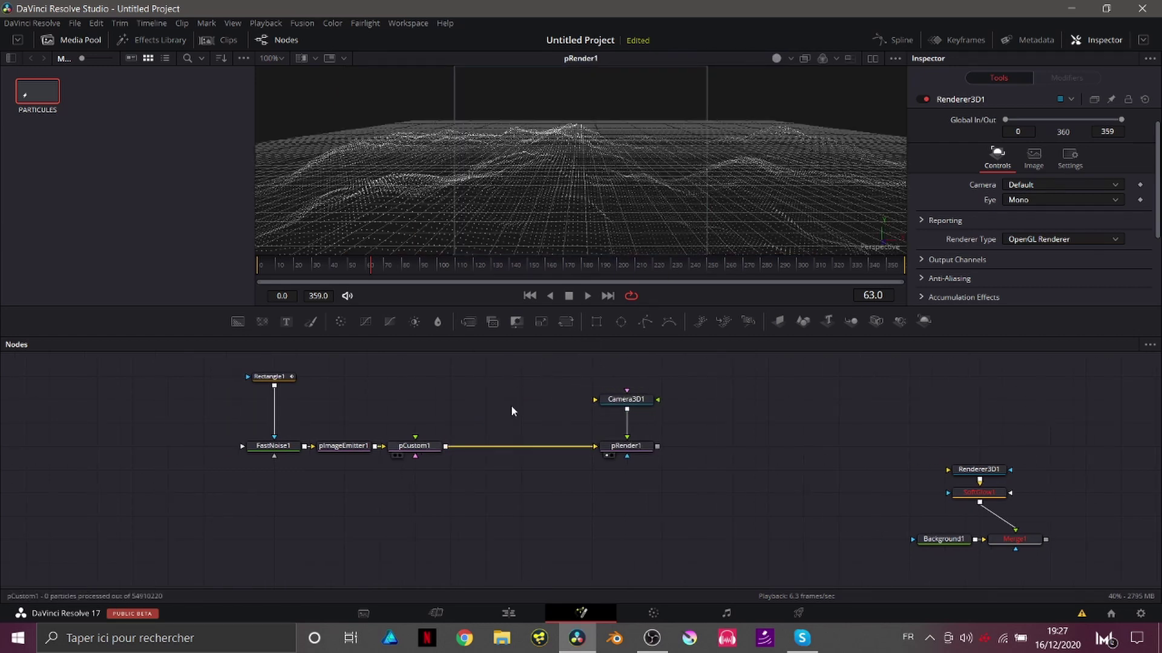
left_click(418, 447)
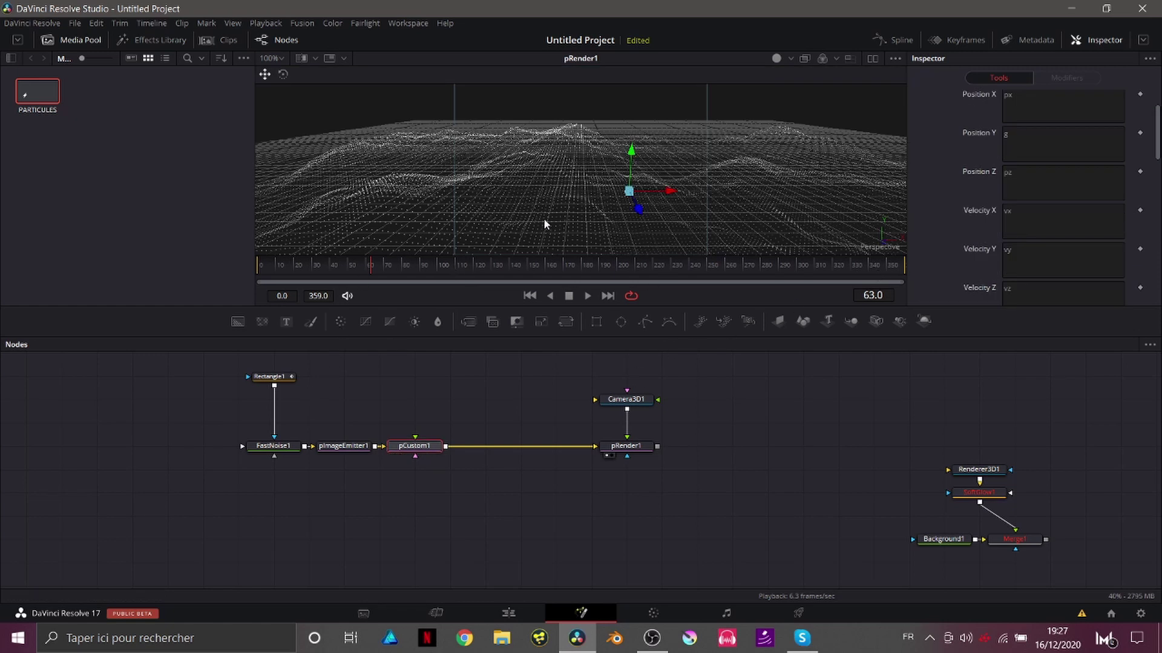
left_click(282, 452)
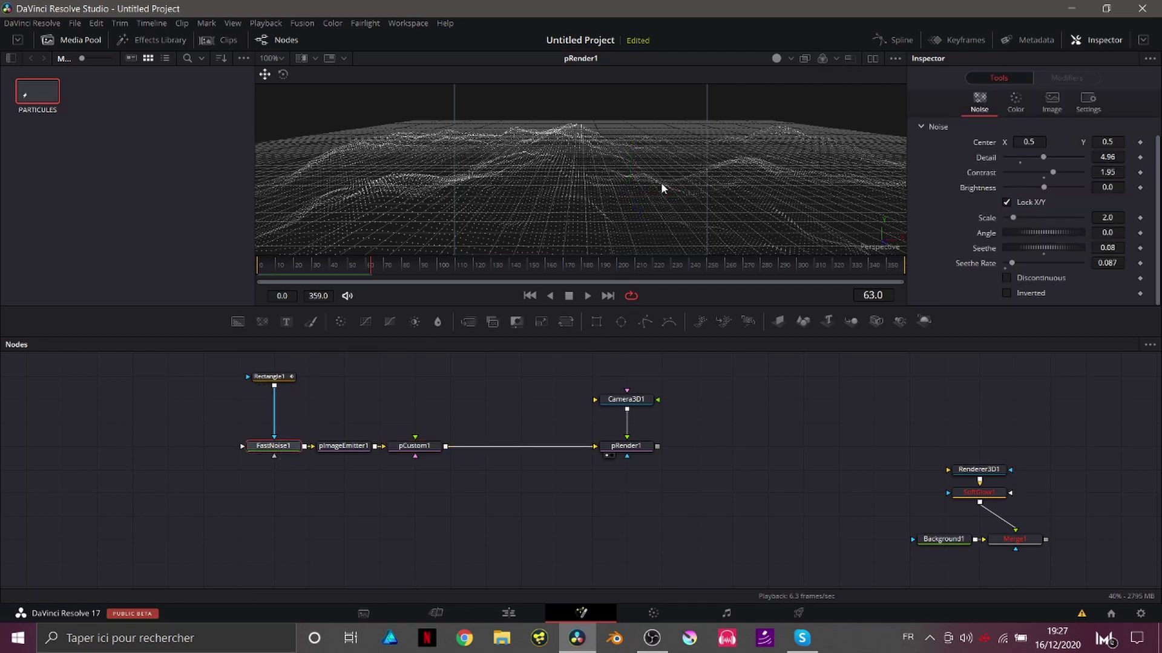
left_click(427, 451)
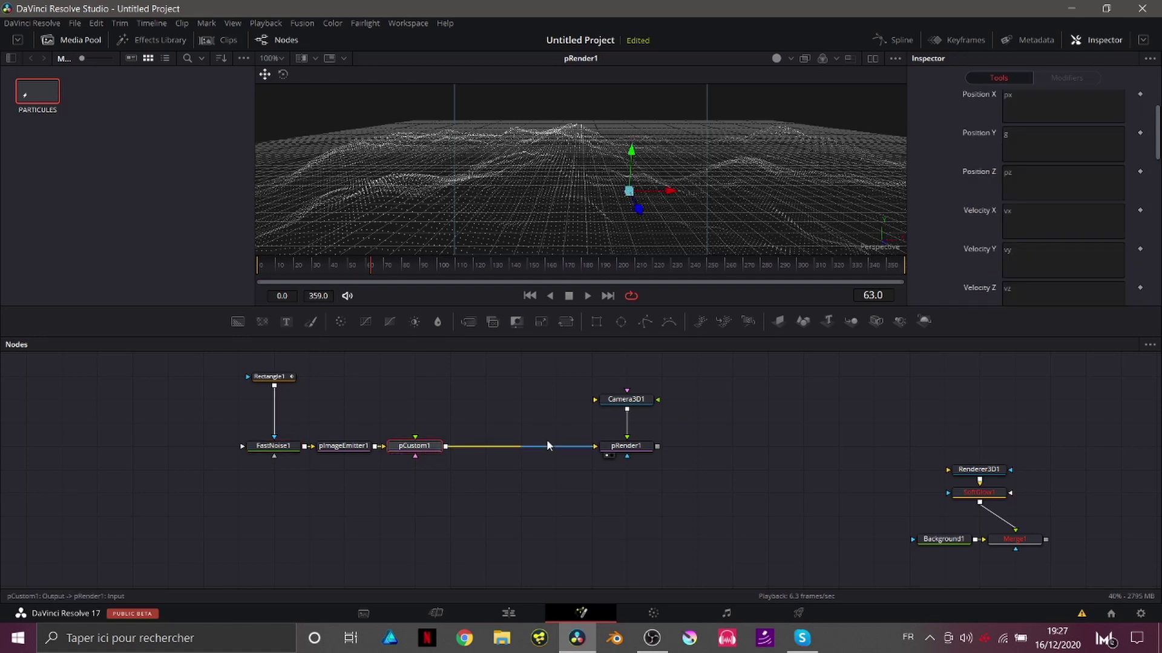
Try 0 as pCustom1's Red particle expression, set it to 0.5, and inspect the particle colours up close
scroll(939, 253, "down", 5)
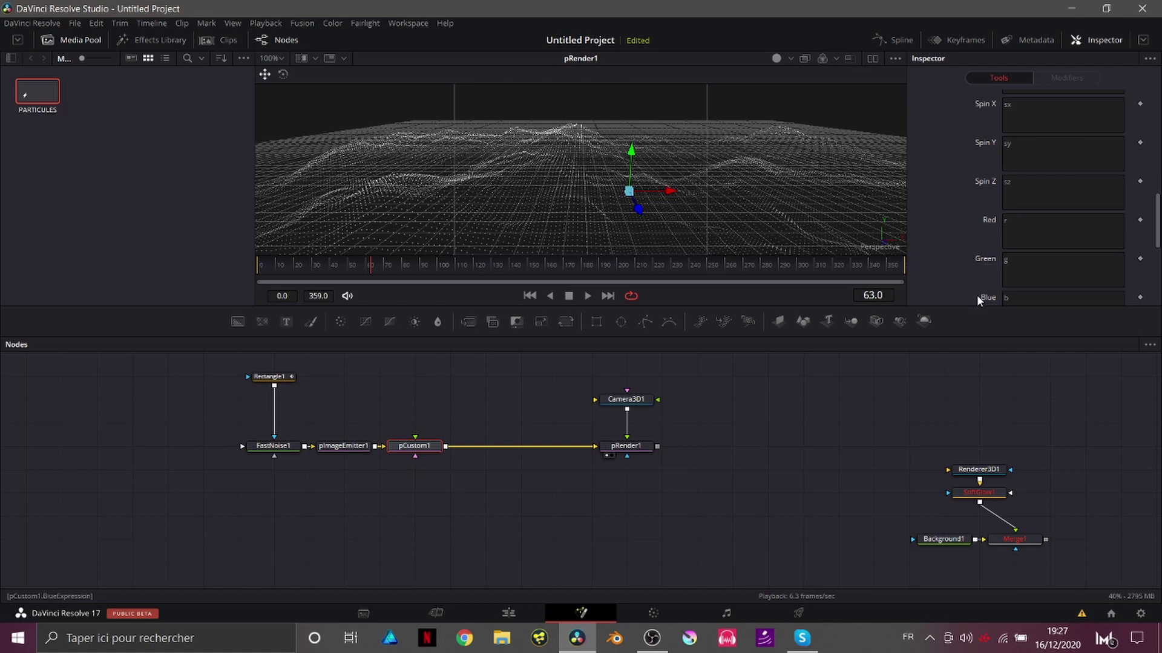
scroll(976, 296, "down", 2)
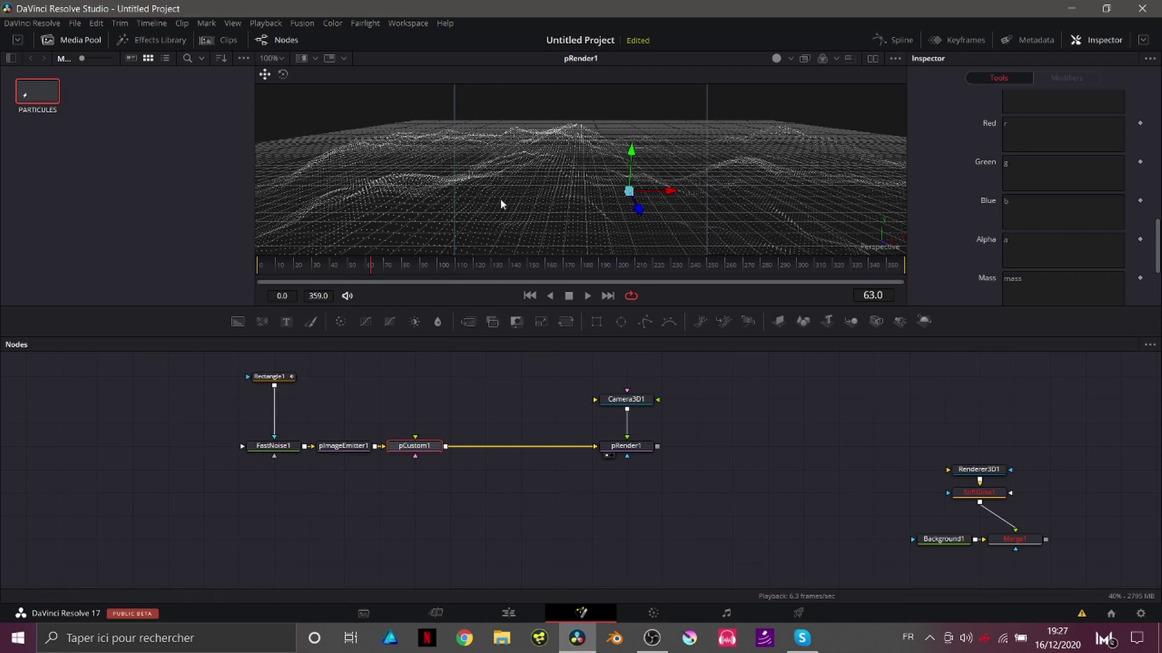
left_click(1062, 127)
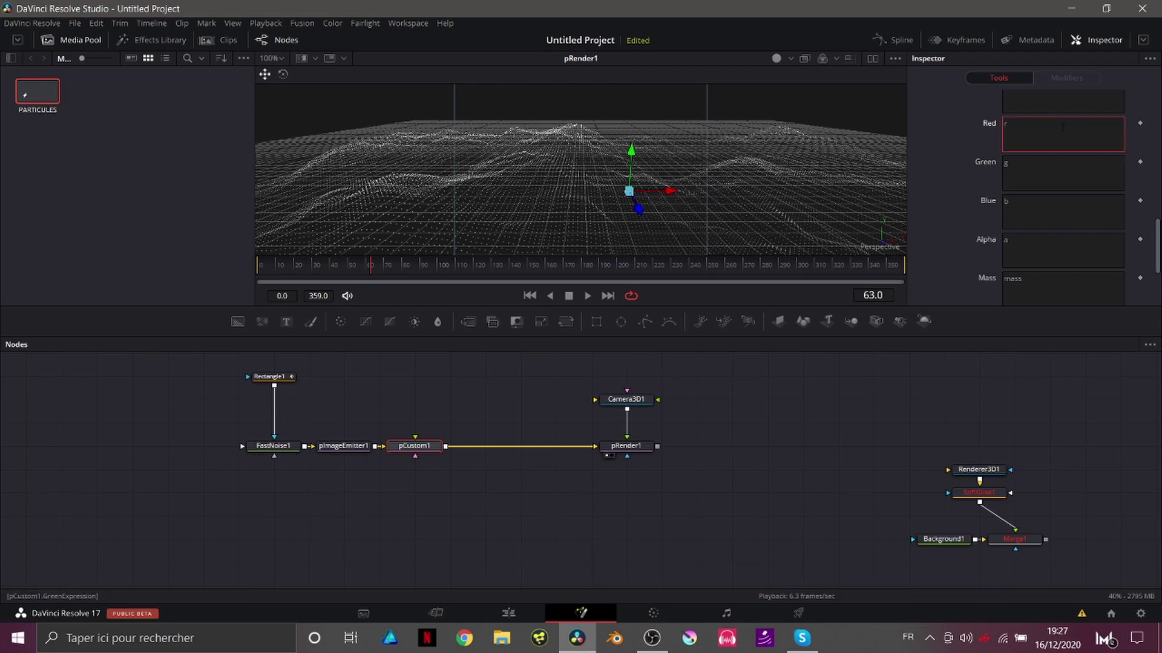
key("BackSpace")
type("0")
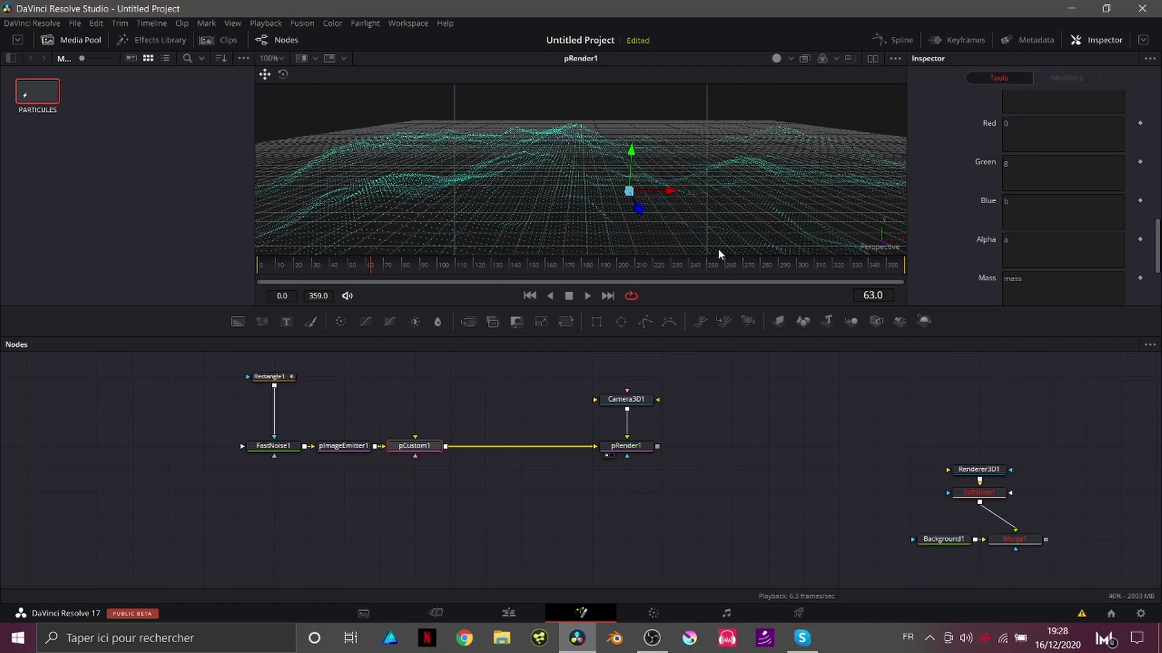
left_click(1027, 134)
type(".5")
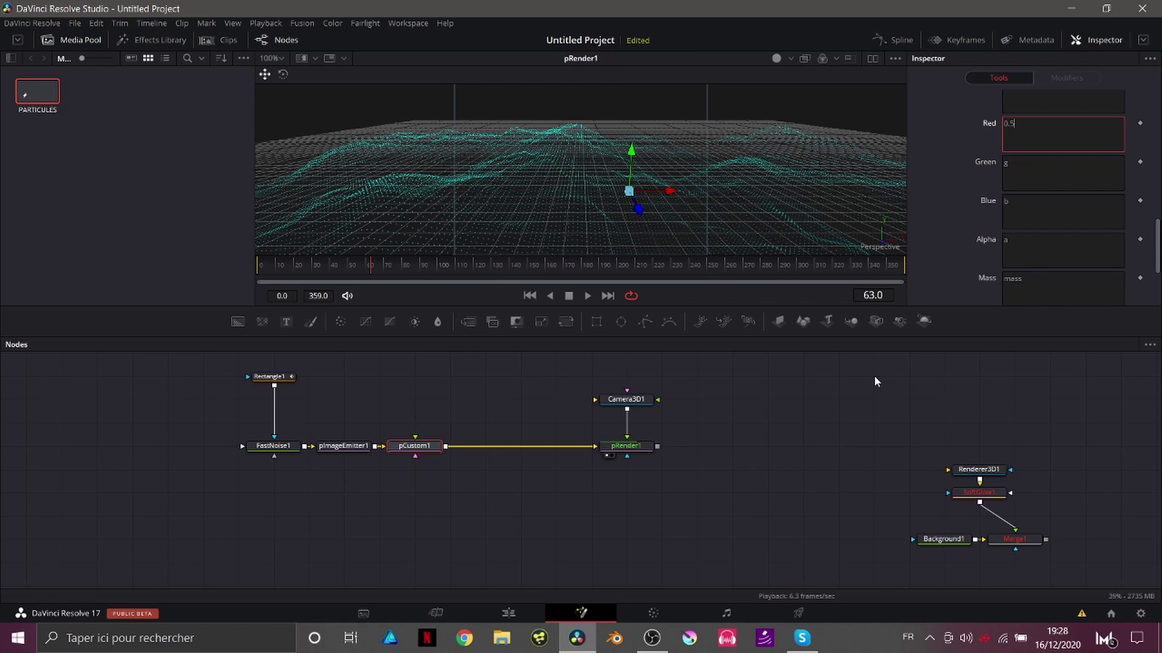
key("Return")
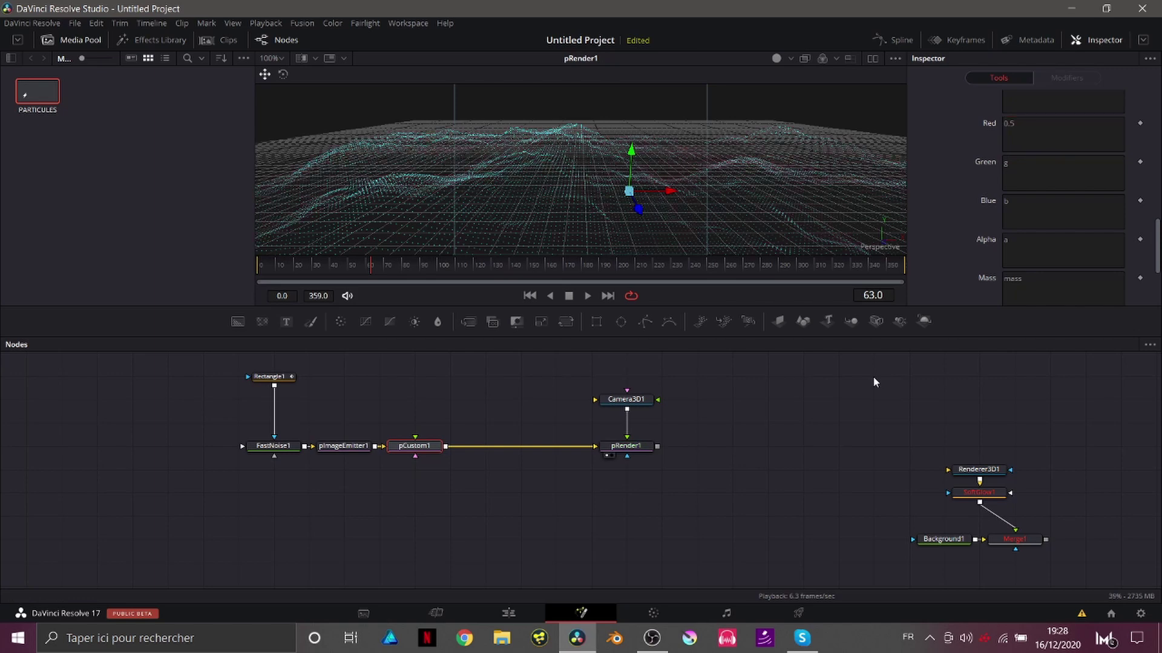
scroll(572, 195, "up", 4)
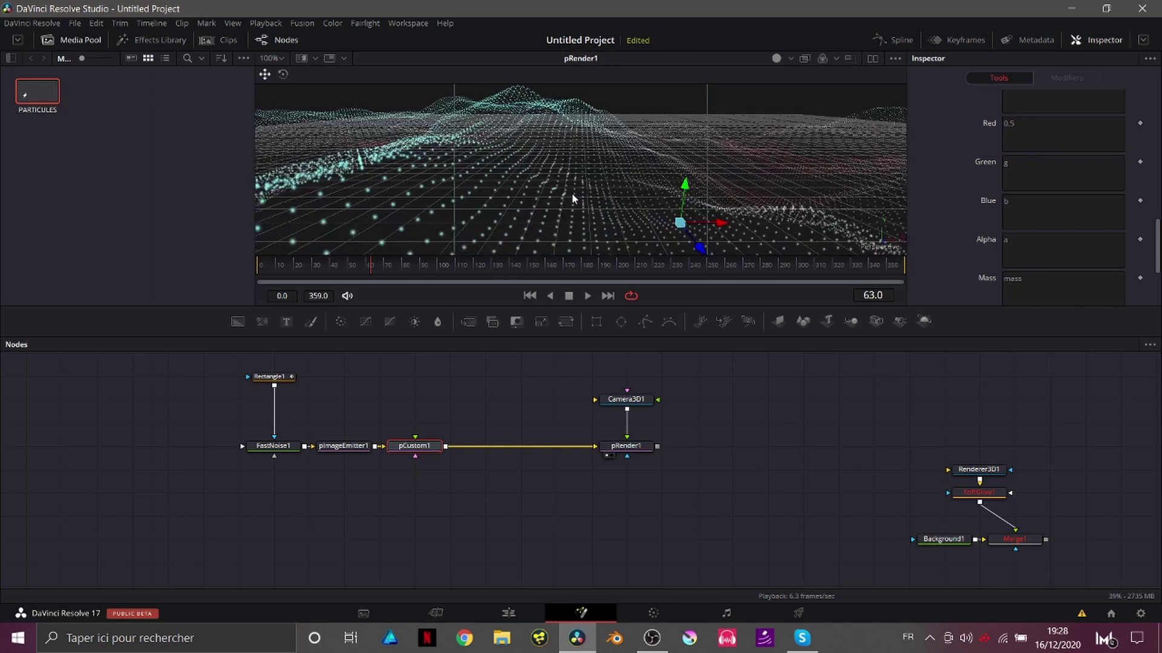
scroll(571, 192, "down", 4)
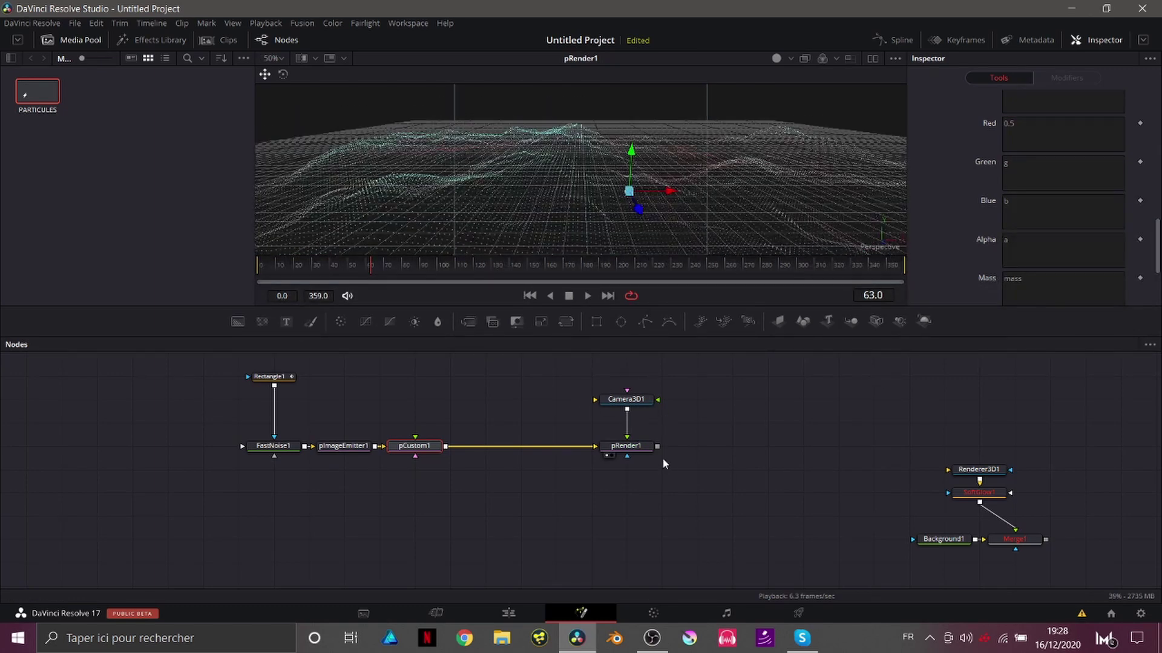
Reconnect pRender1 to Renderer3D1 and play the Merge1 output in the viewer
left_click_drag(657, 446, 953, 469)
left_click_drag(1013, 538, 654, 203)
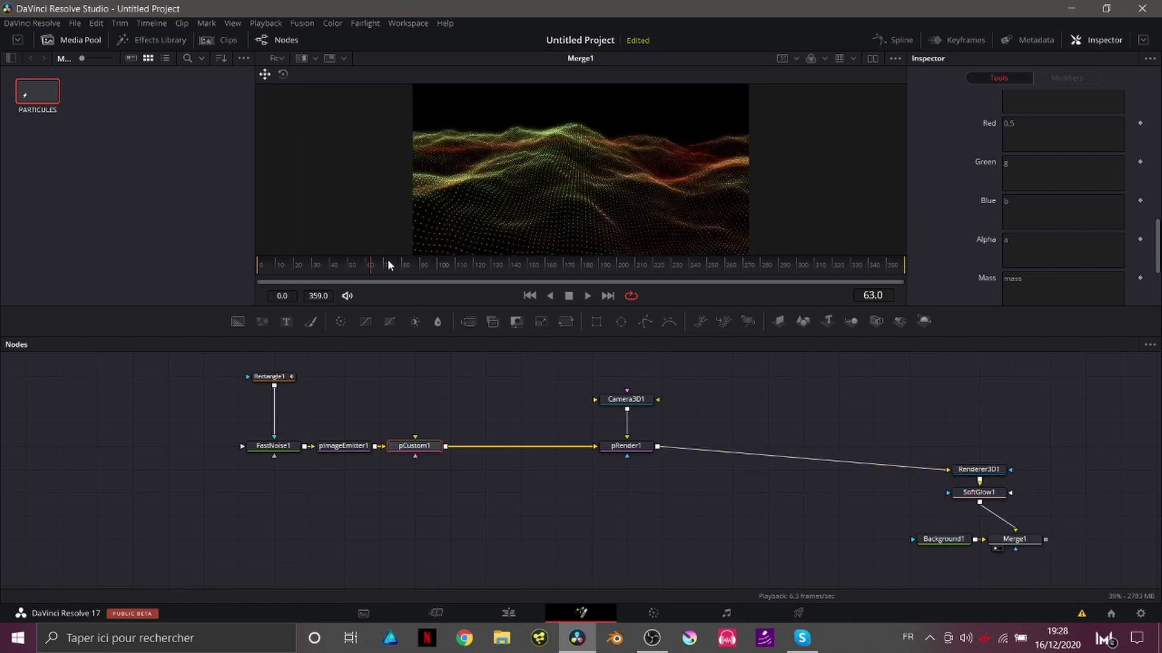
left_click(327, 270)
key("space")
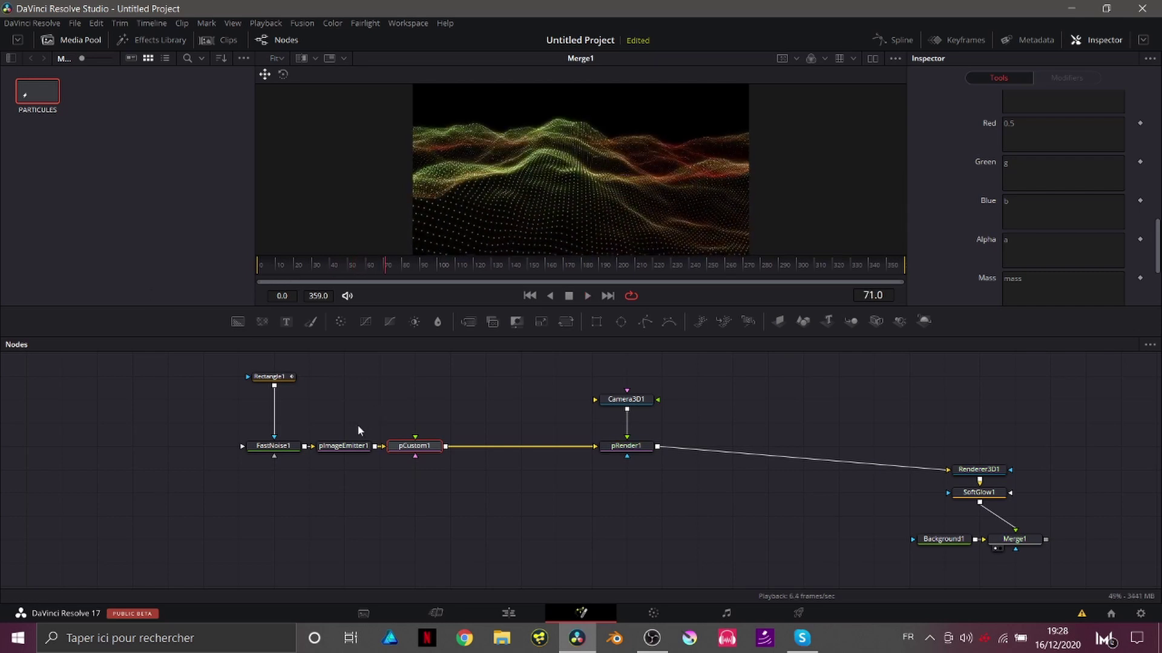
Set pCustom1's Green particle expression to 0.2
left_click(408, 449)
scroll(1035, 285, "down", 5)
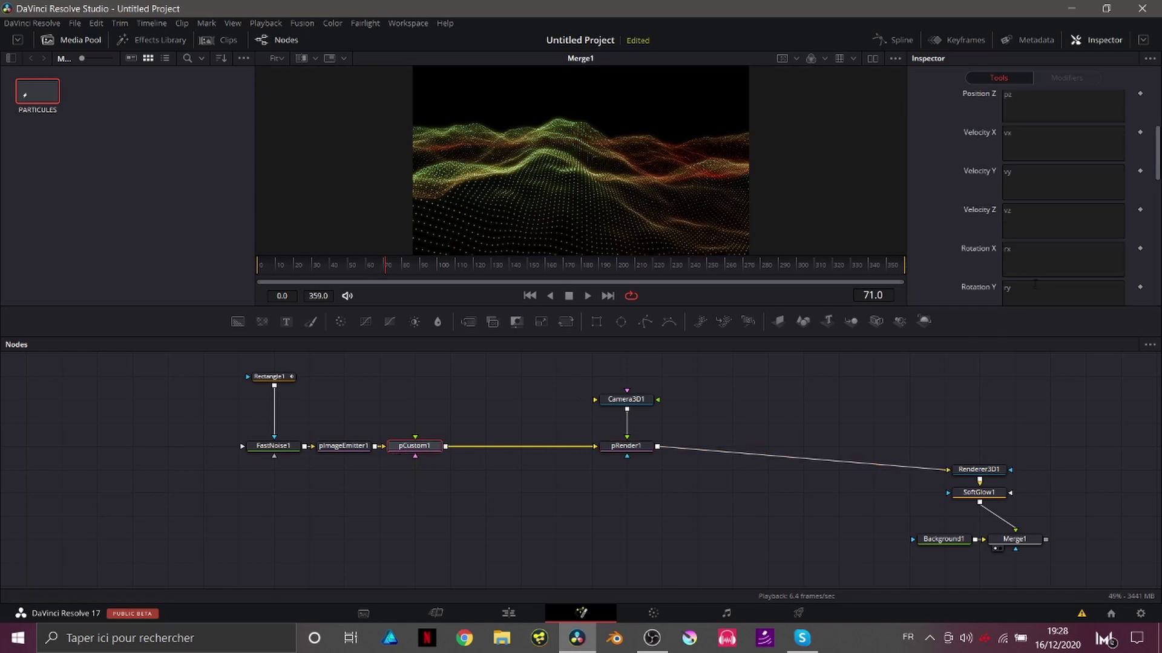
scroll(1028, 273, "up", 4)
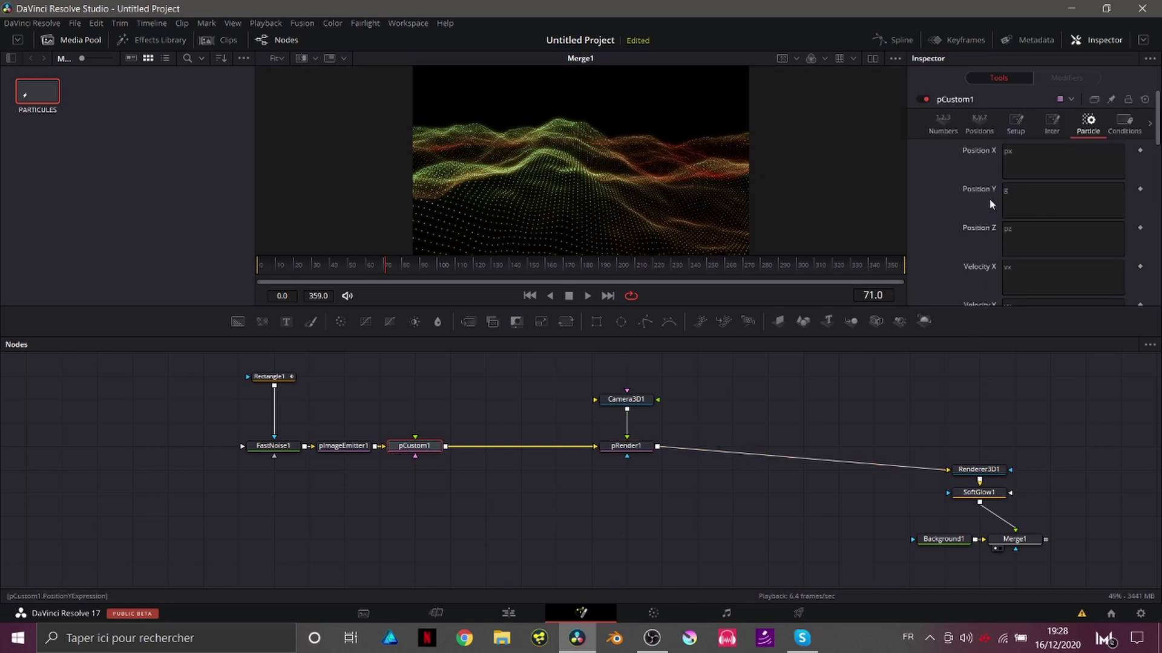
scroll(985, 203, "down", 6)
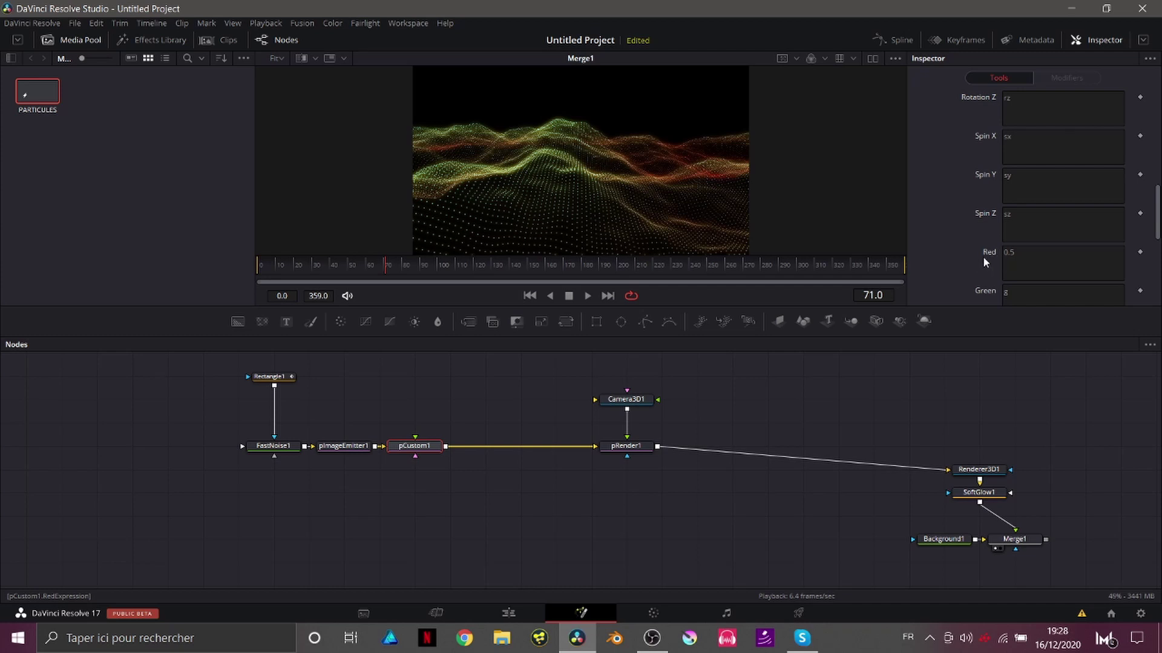
scroll(998, 257, "down", 2)
left_click(1014, 225)
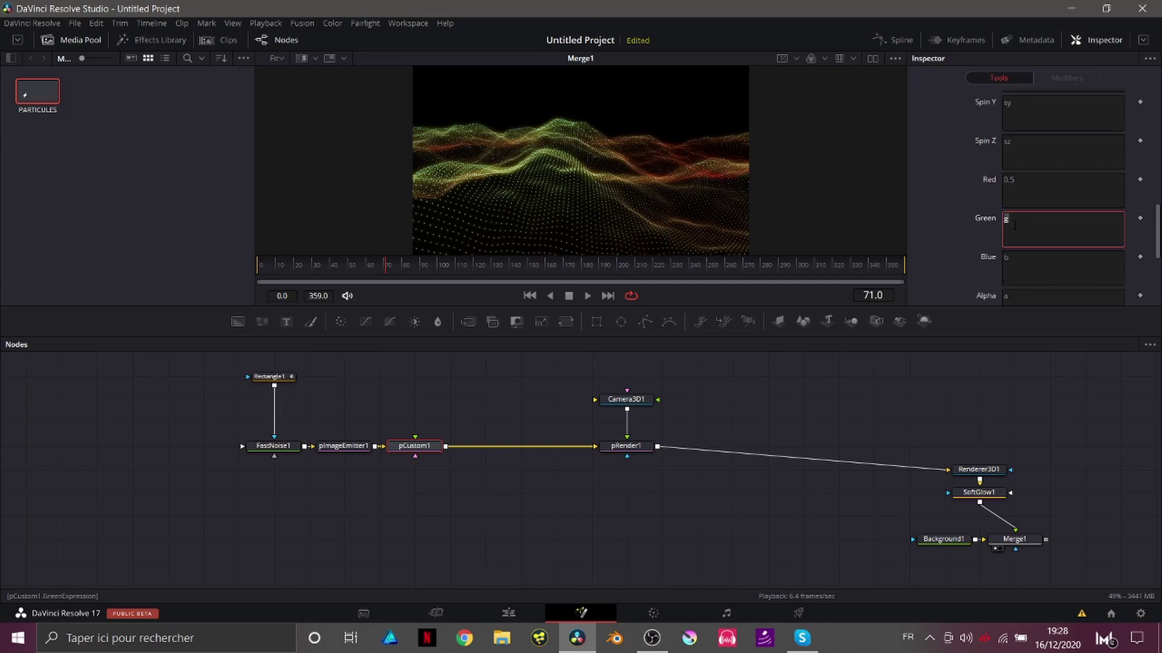
type("0.2")
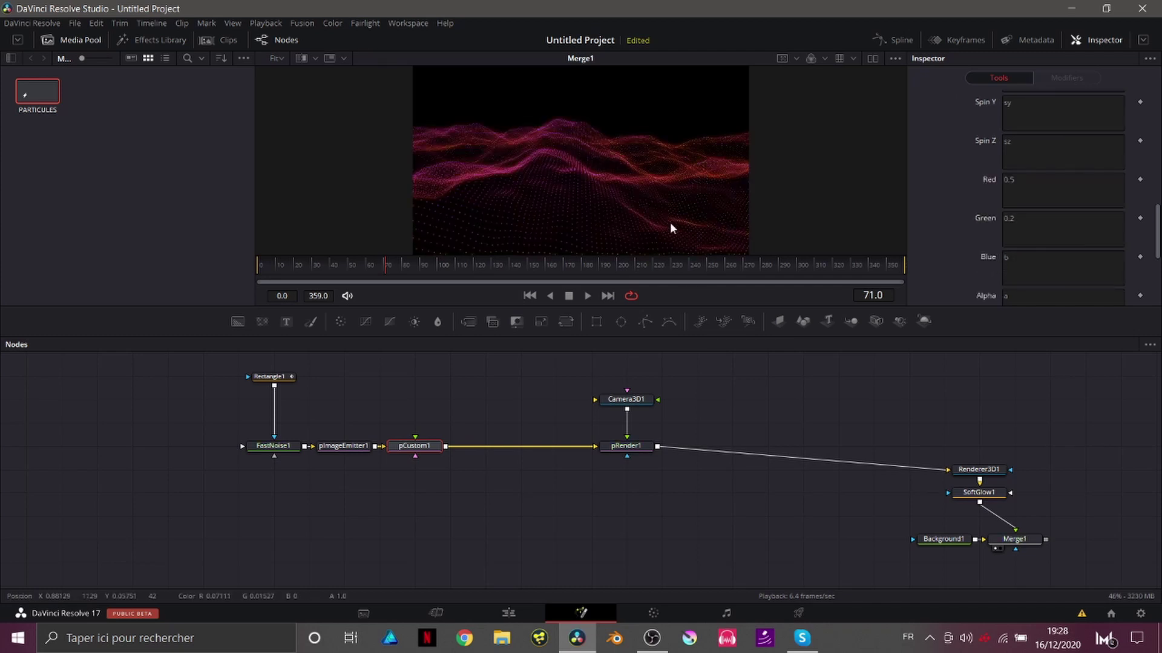
Disconnect pRender1 from Renderer3D1 and show pRender1 in the viewer
left_click(725, 452)
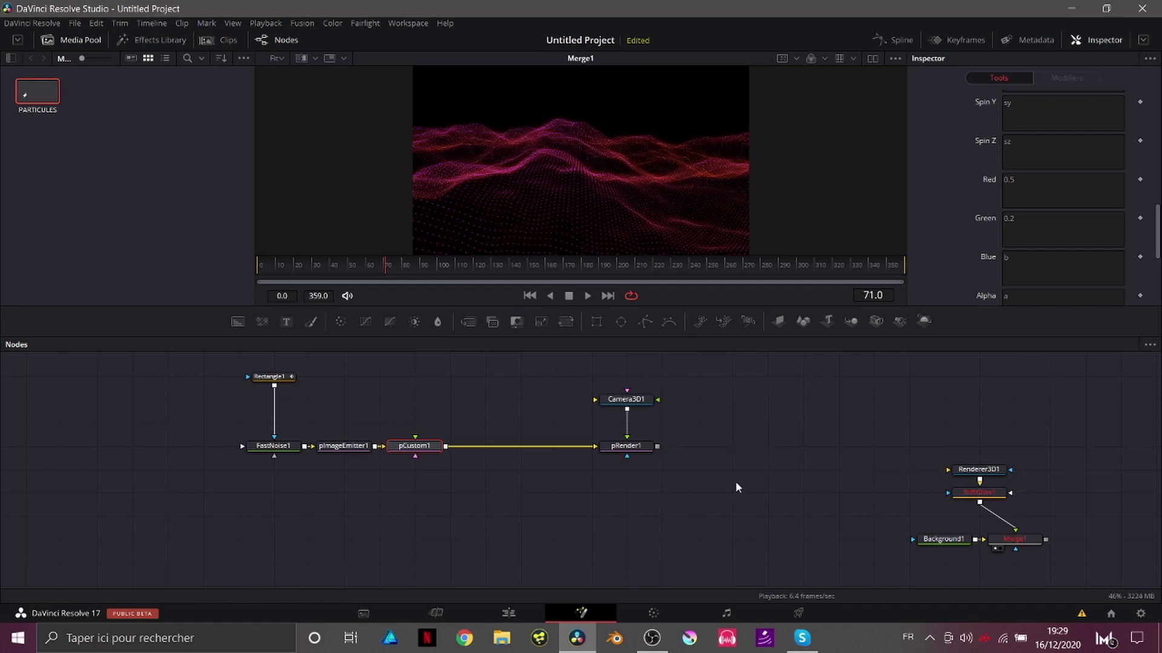
left_click(608, 447)
left_click_drag(552, 222, 551, 220)
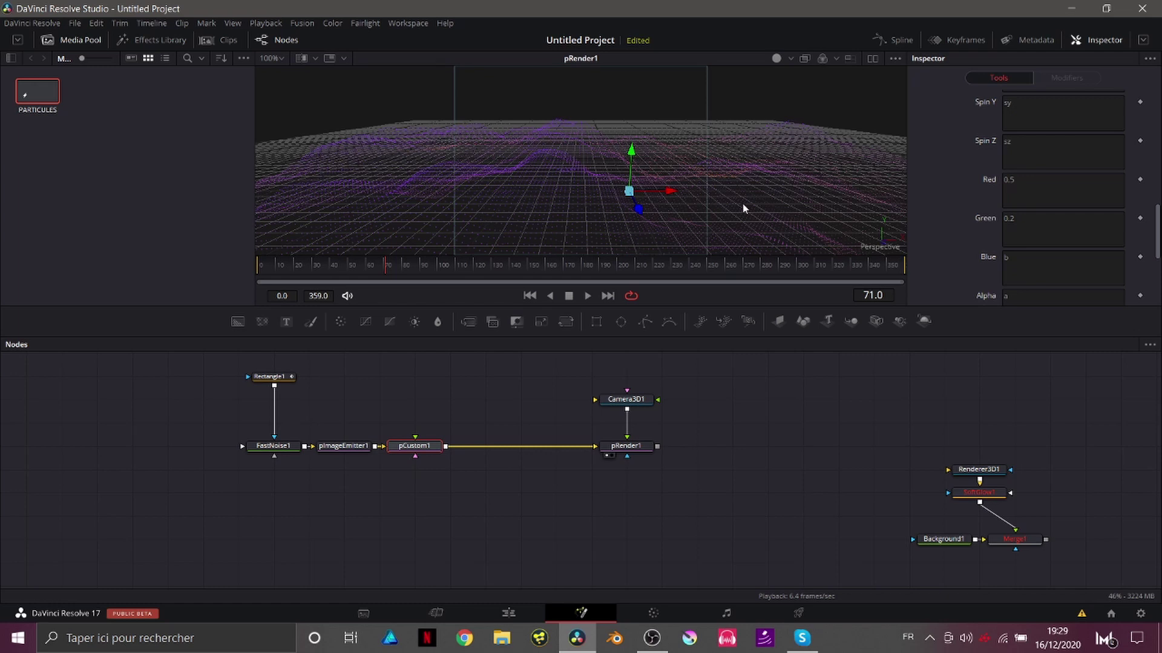
Show FastNoise1 in the viewer and set its noise Detail to 0
left_click_drag(275, 389, 274, 385)
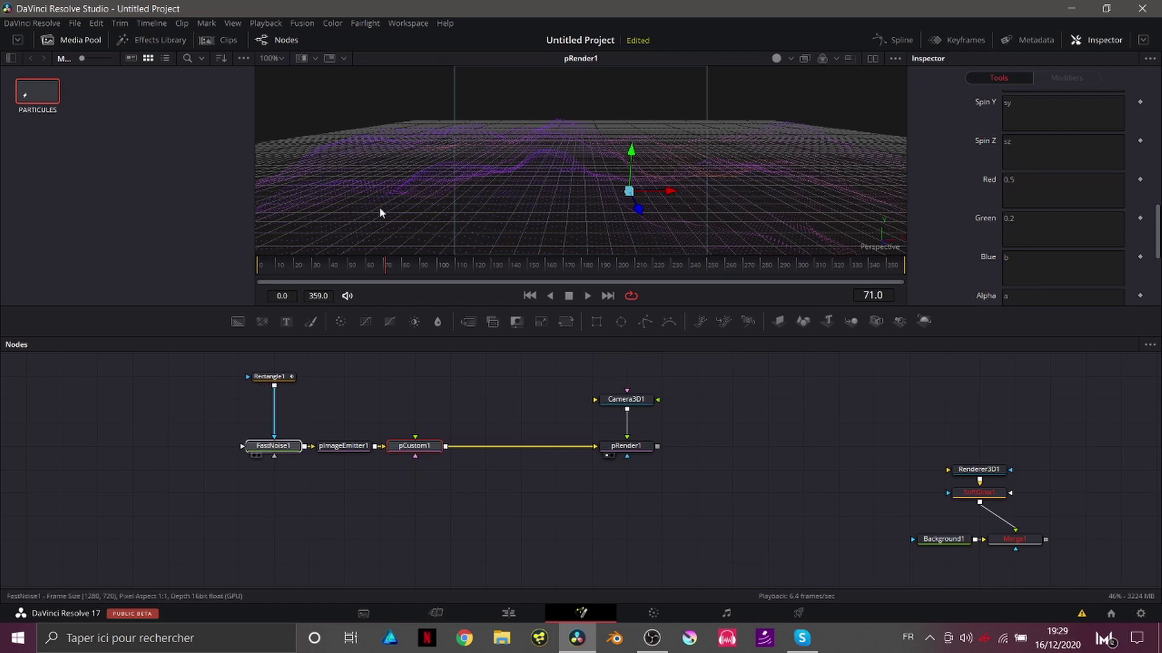
key("1")
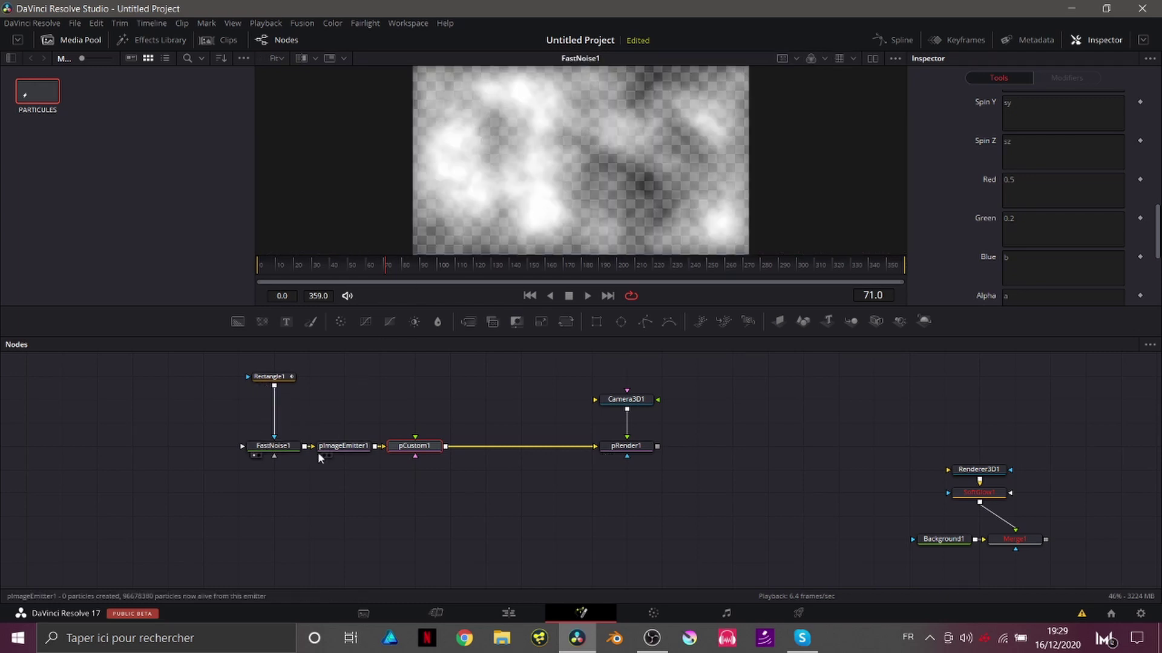
left_click(282, 452)
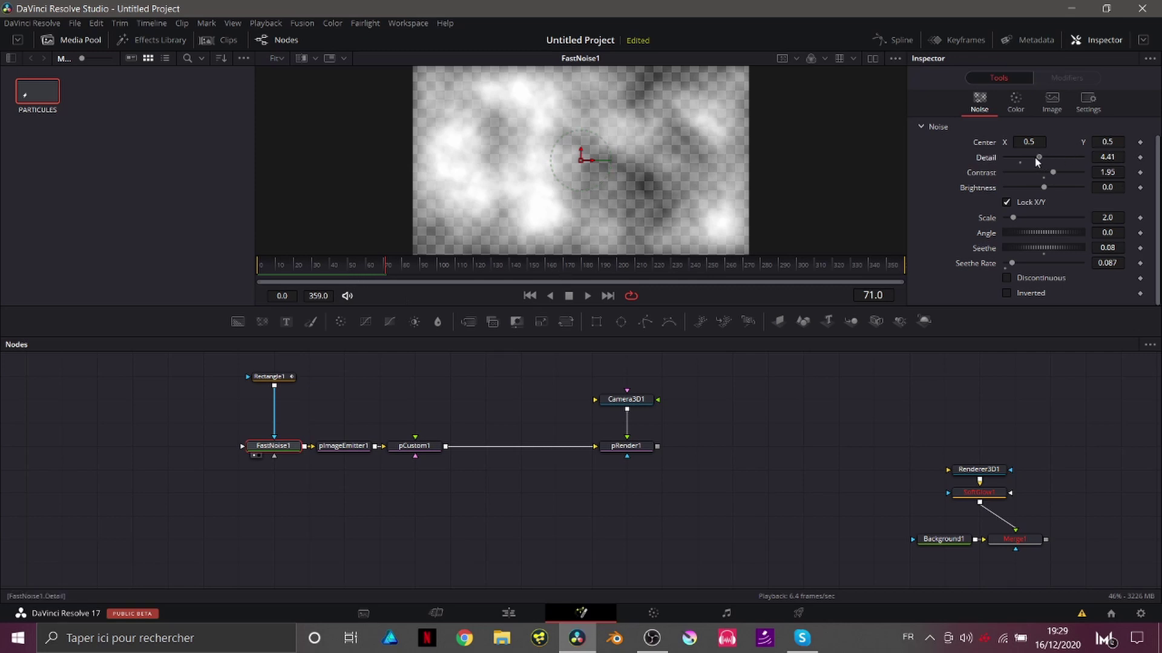
left_click_drag(1043, 160, 1001, 162)
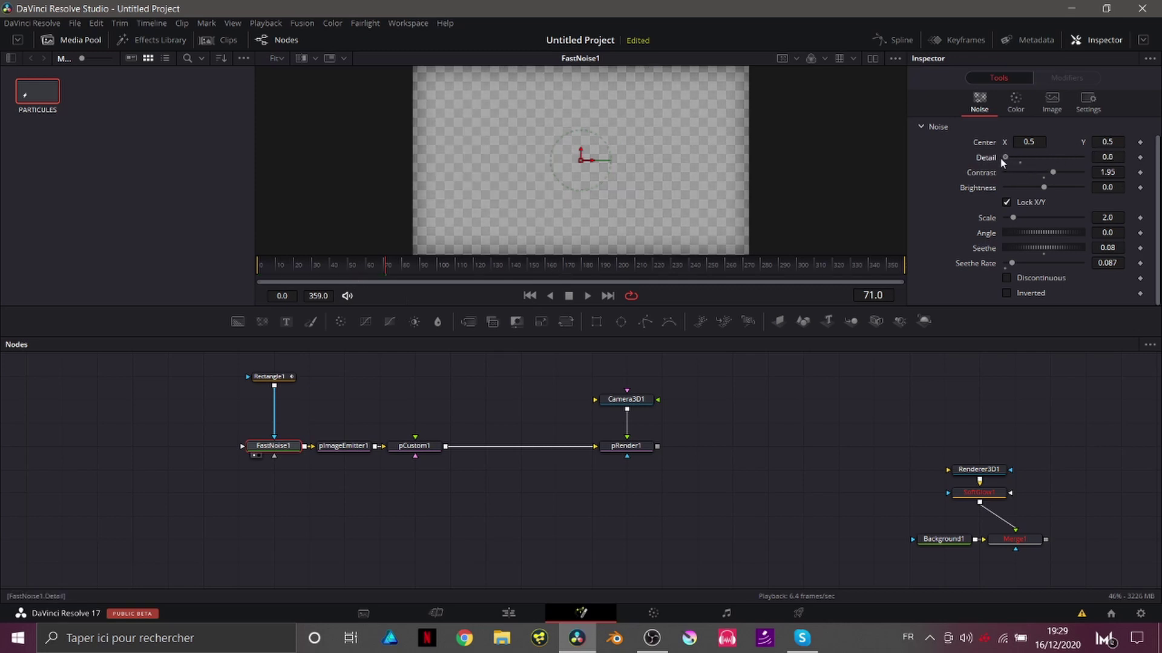
Set FastNoise1's colour type to Gradient with the Square gradient type, and disconnect the Rectangle1 mask from it
left_click(1016, 100)
left_click(1026, 127)
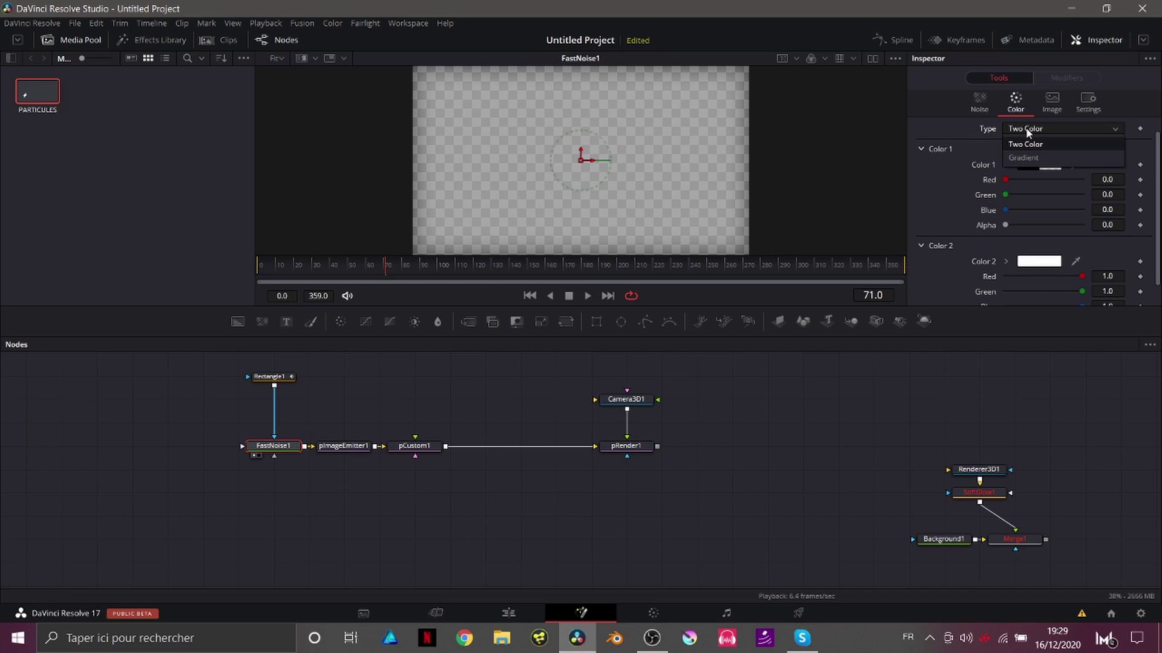
left_click(1012, 155)
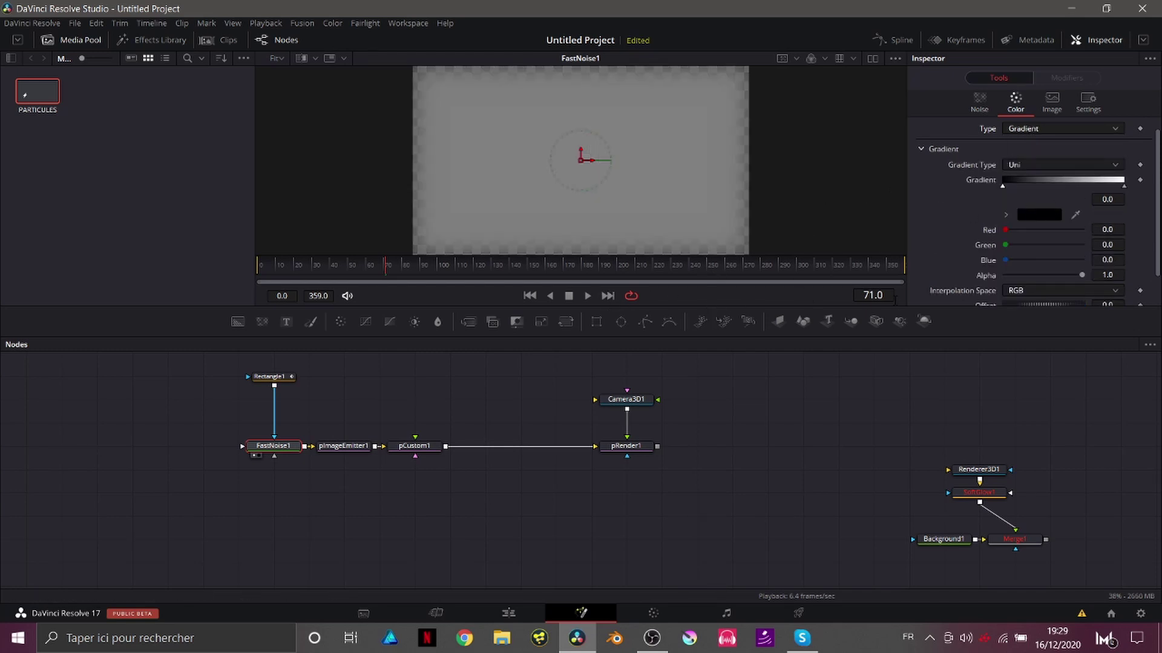
left_click(1045, 162)
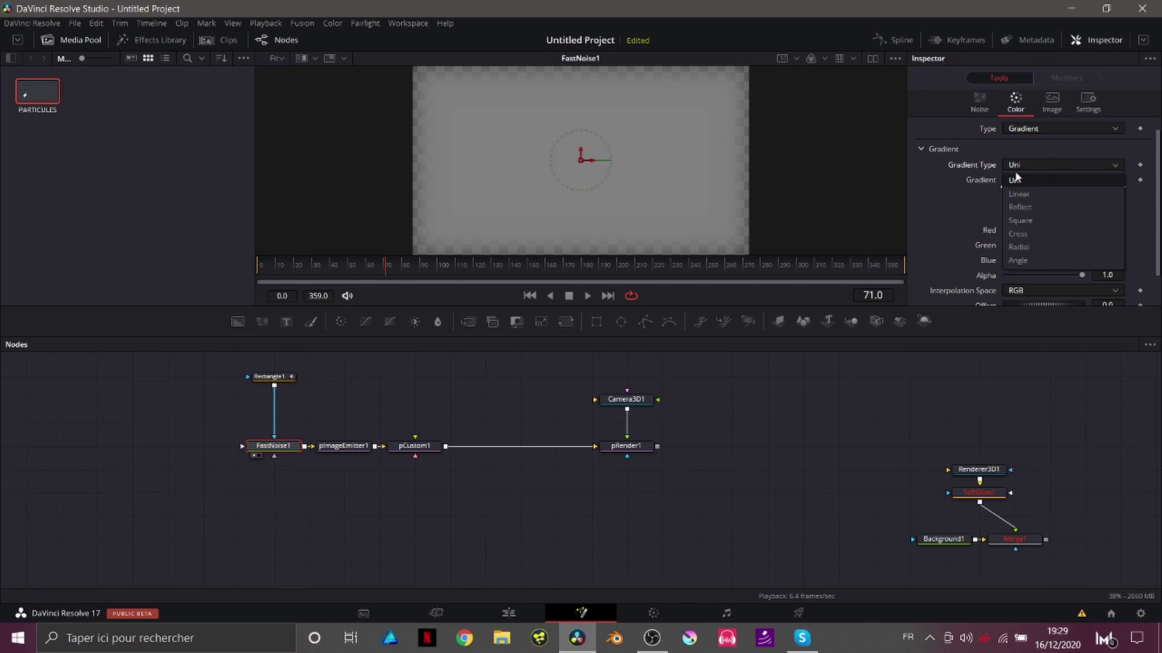
left_click(1020, 221)
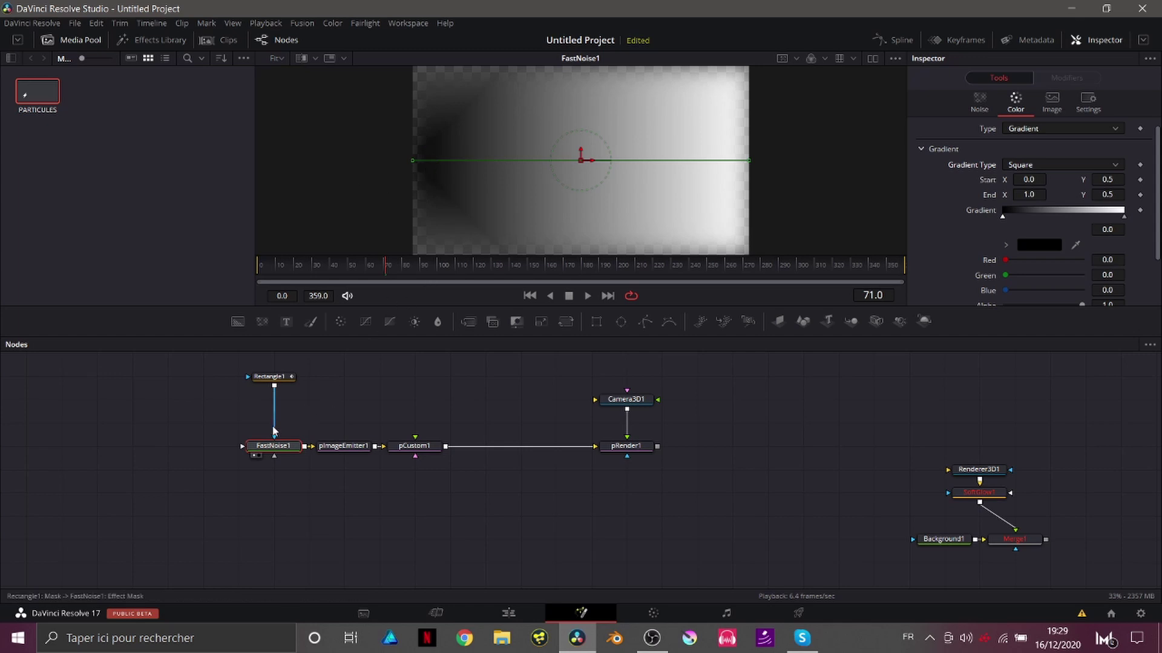
left_click_drag(272, 425, 292, 418)
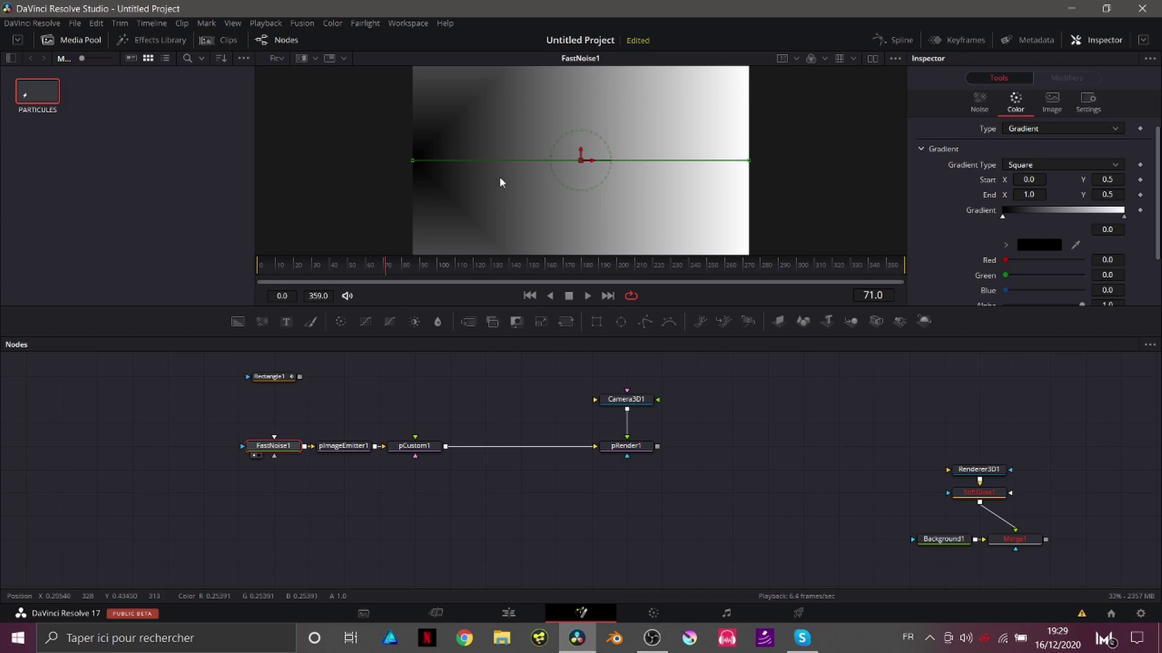
Shorten the square gradient to end at about X 0.14, Y 0.74, with its black stop at about 0.34 and white stop at about 0.88
left_click_drag(411, 159, 502, 156)
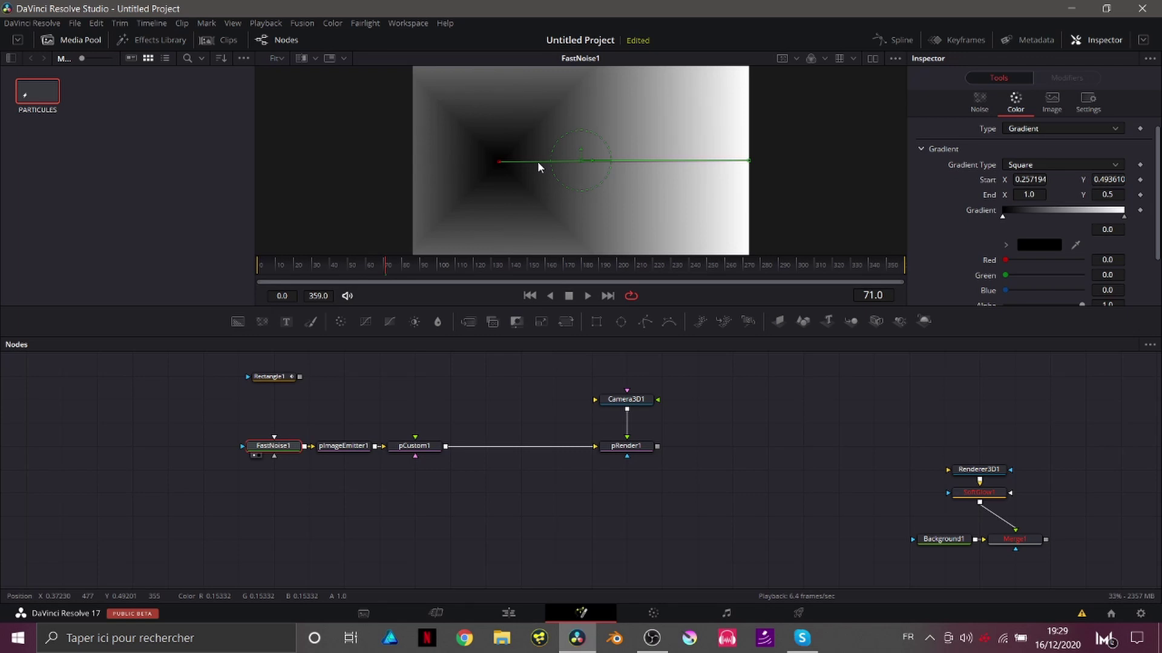
key("ctrl+z")
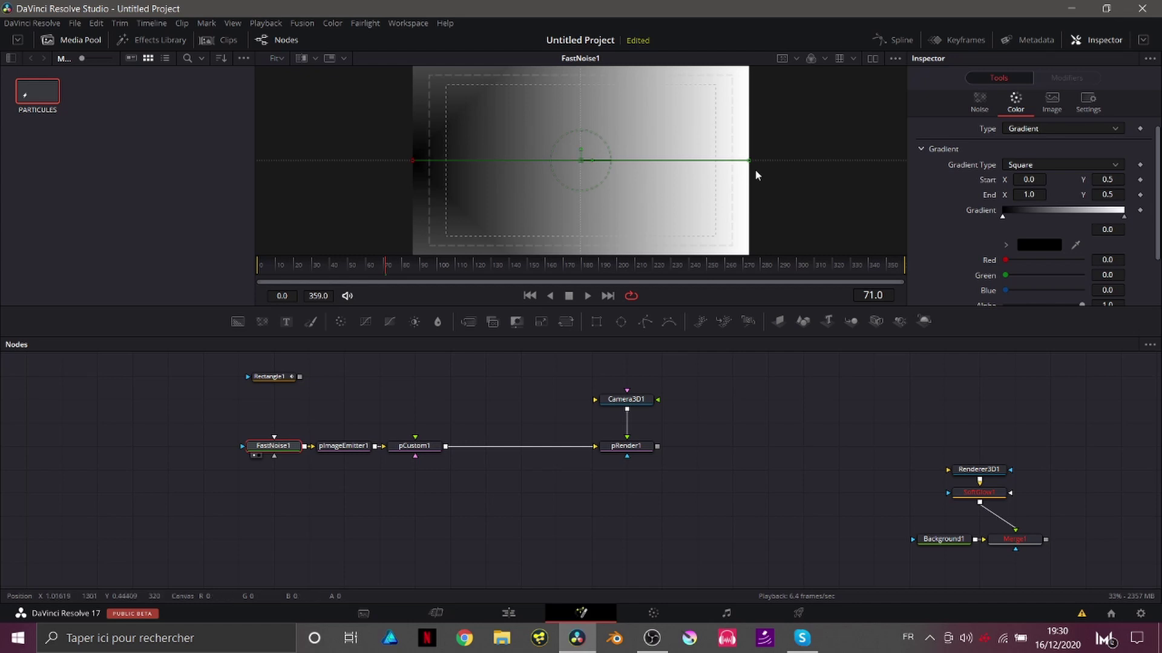
left_click_drag(749, 159, 460, 118)
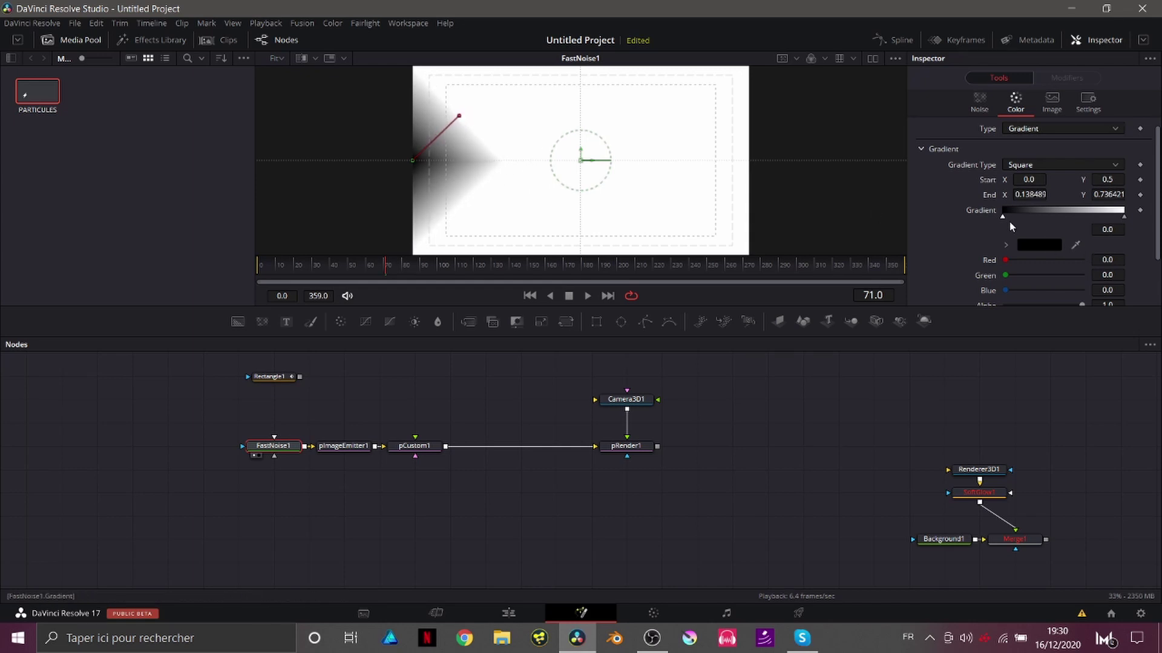
left_click_drag(1002, 217, 1043, 216)
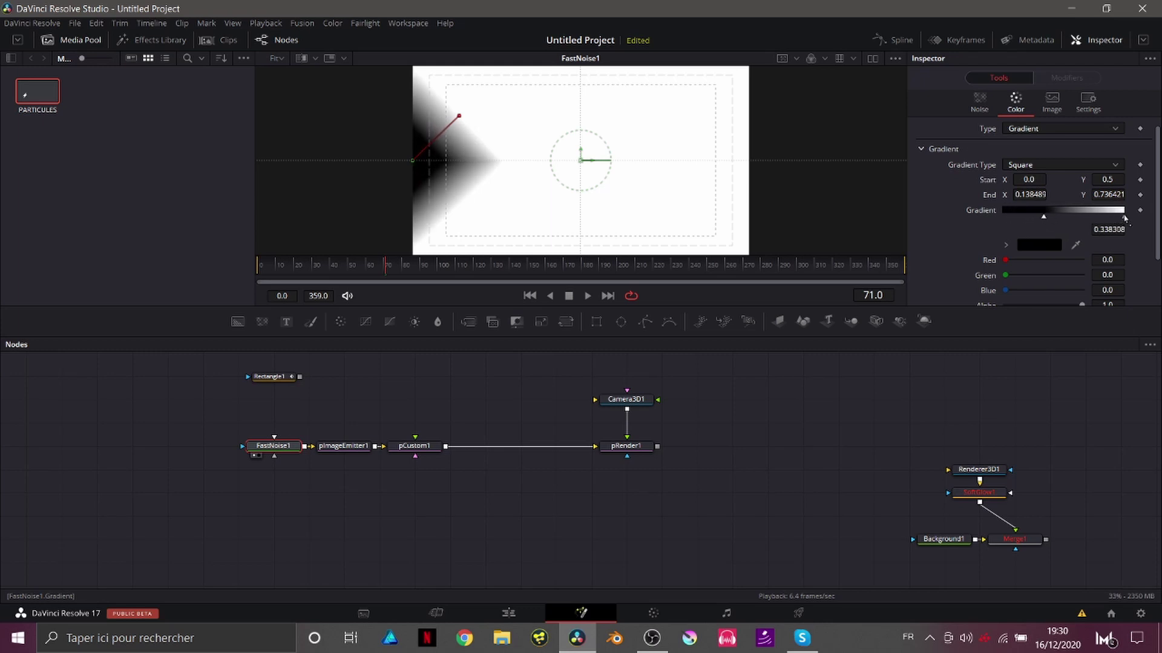
left_click_drag(1123, 217, 1109, 219)
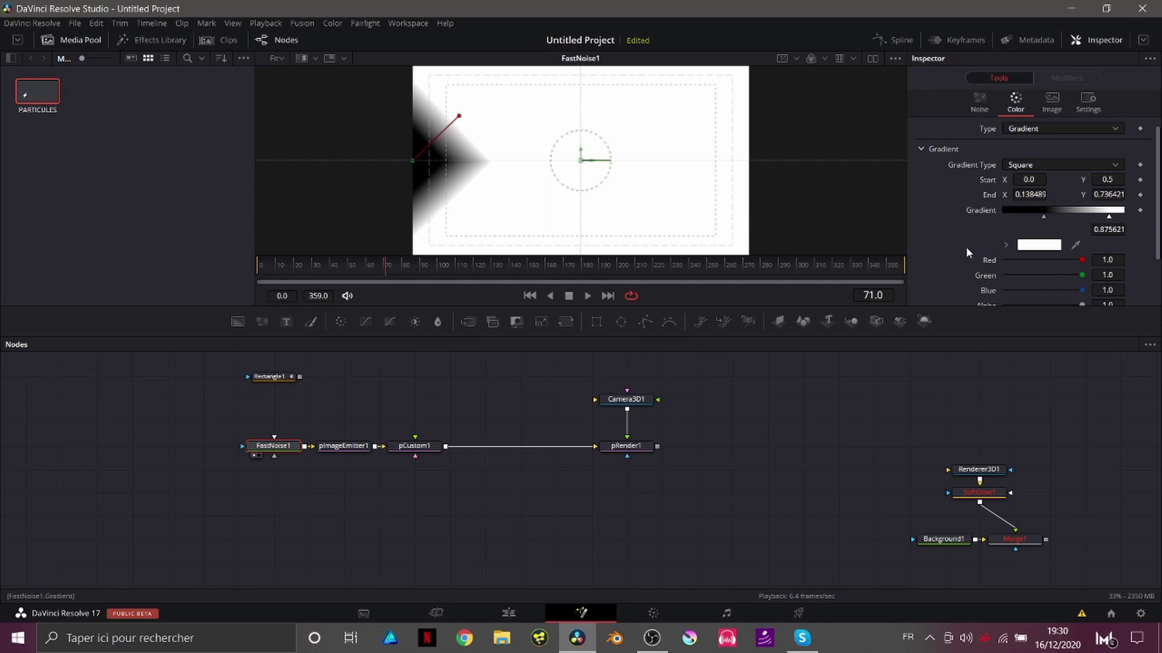
Animate FastNoise1's gradient Offset with the expression time/30
scroll(966, 249, "down", 3)
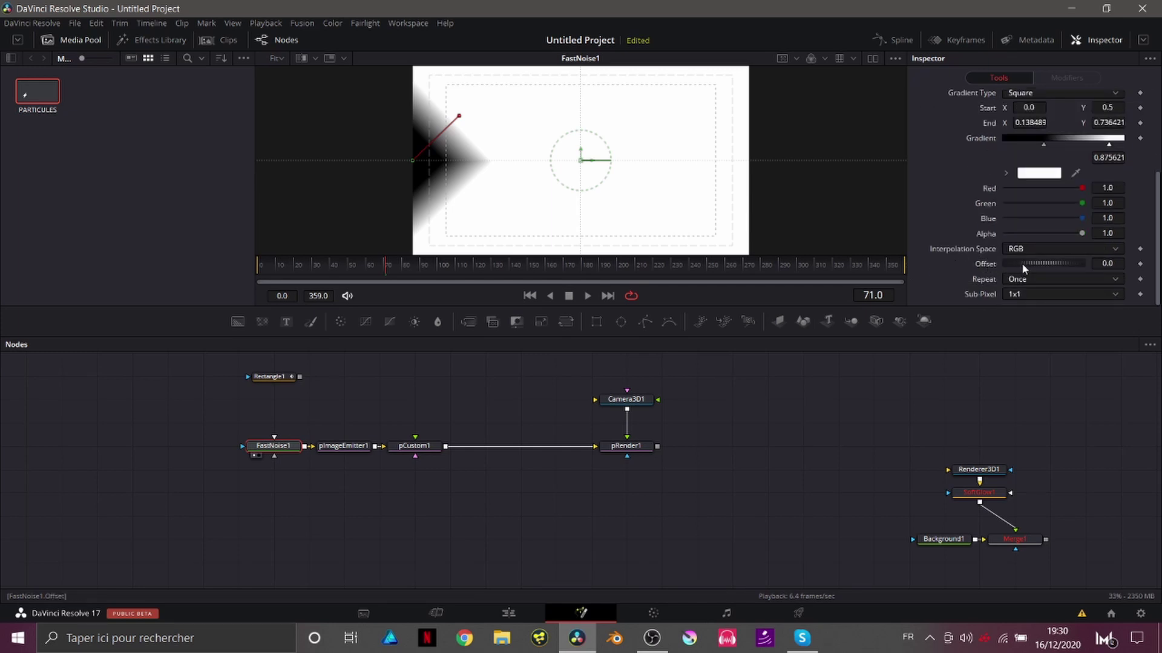
double_click(1109, 263)
type("-")
key("Return")
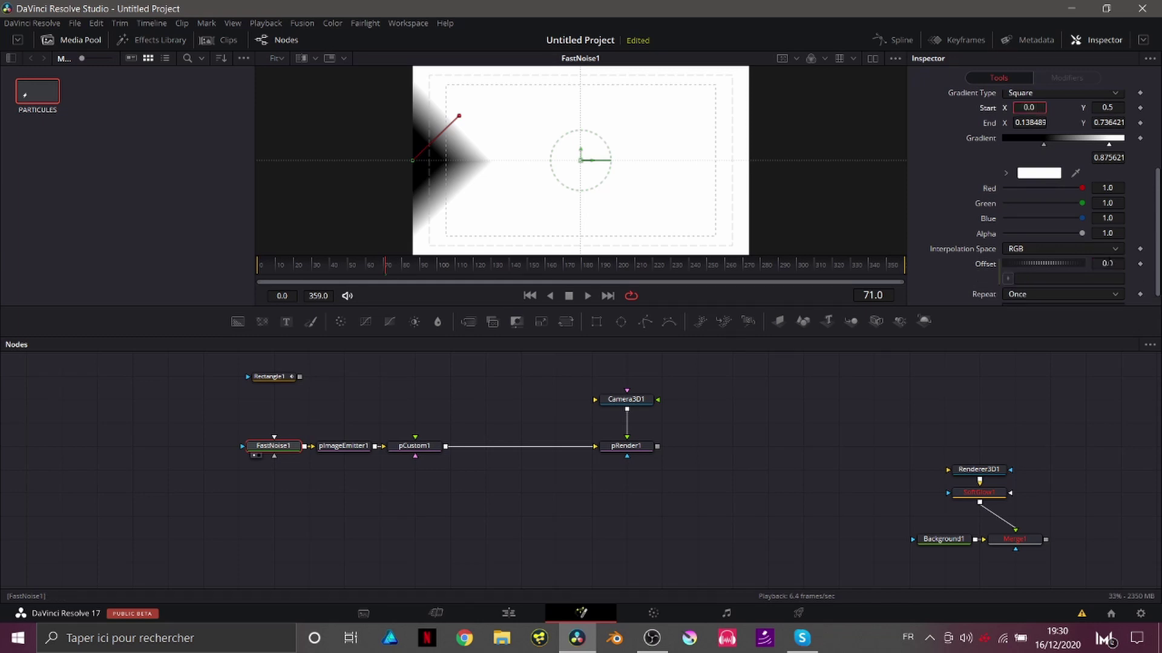
left_click(1047, 279)
type("s")
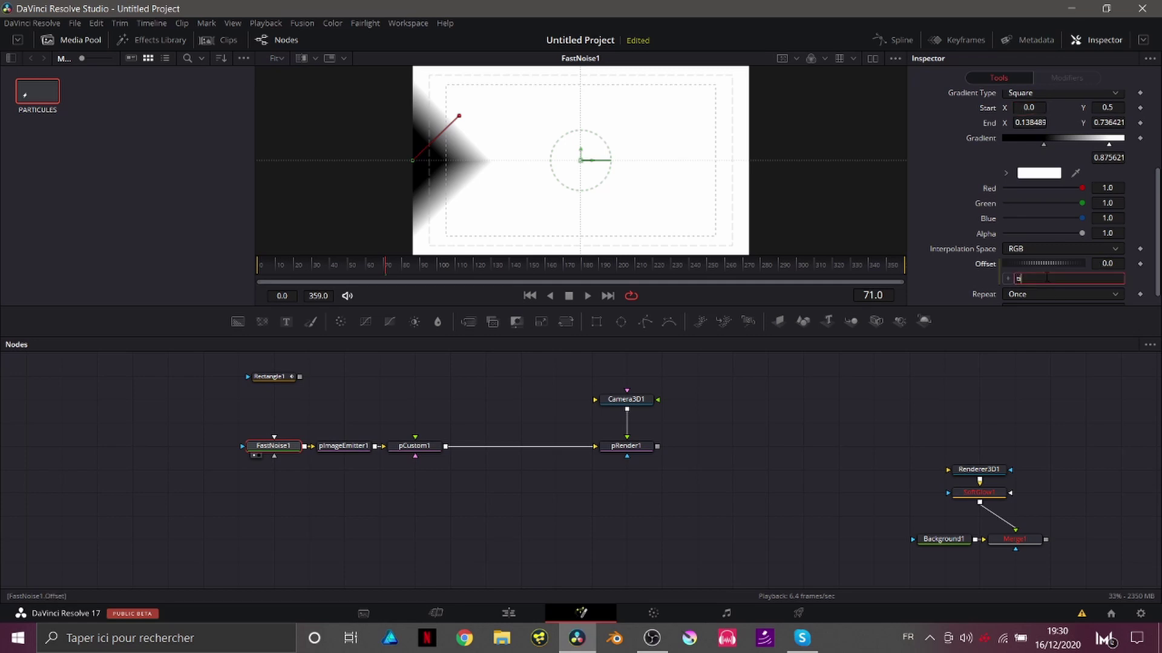
type("ime/30")
key("Return")
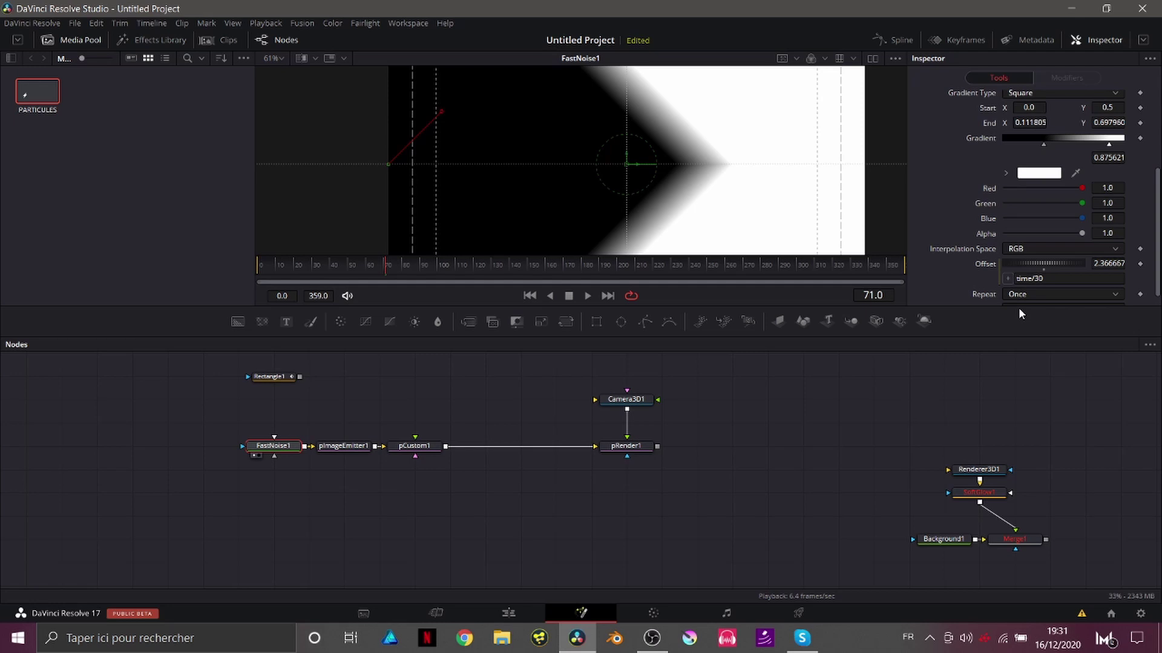
Set the gradient's Repeat mode to Ping-Pong and play back the moving pattern
left_click(1025, 296)
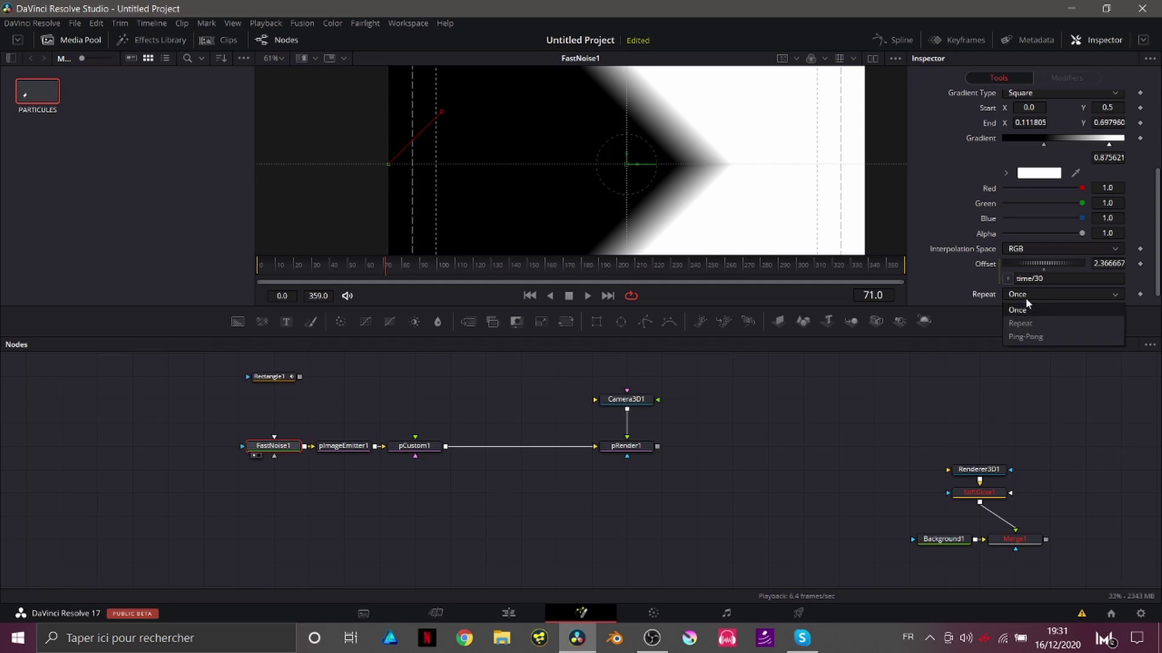
left_click(1025, 337)
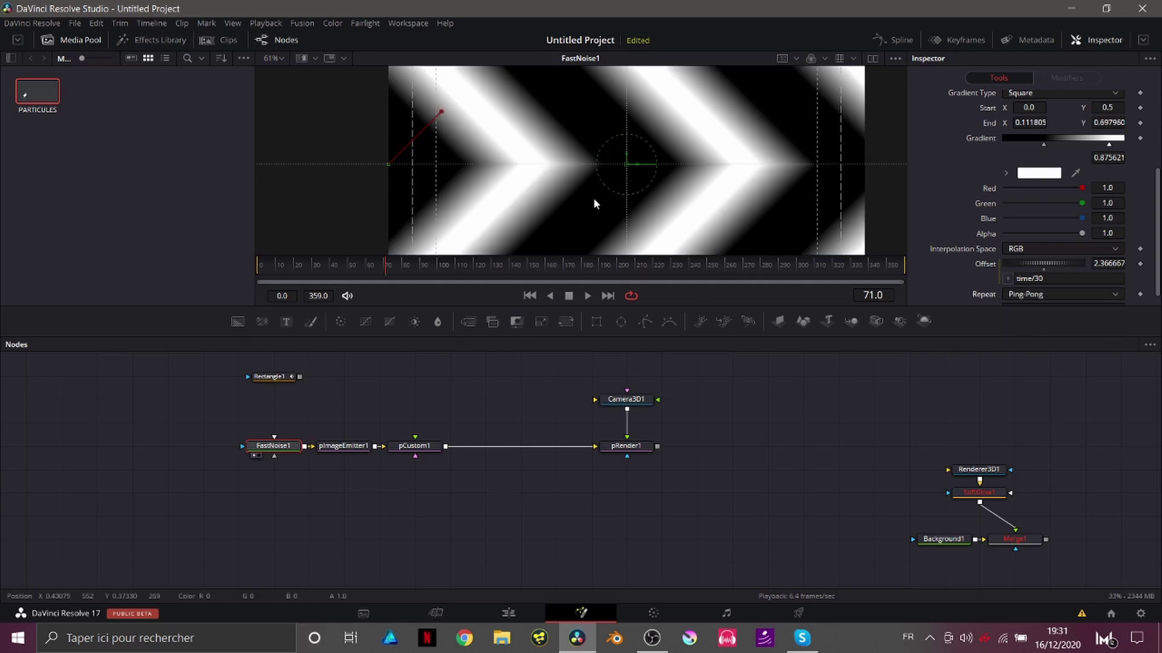
scroll(593, 201, "down", 2)
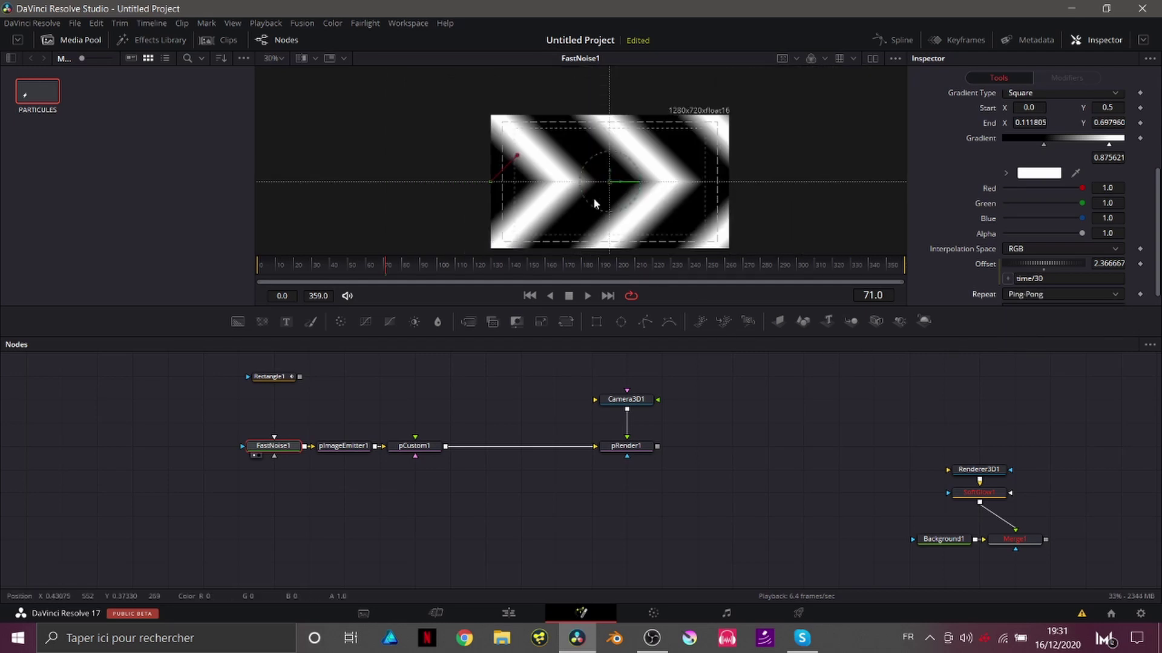
left_click(709, 416)
key("space")
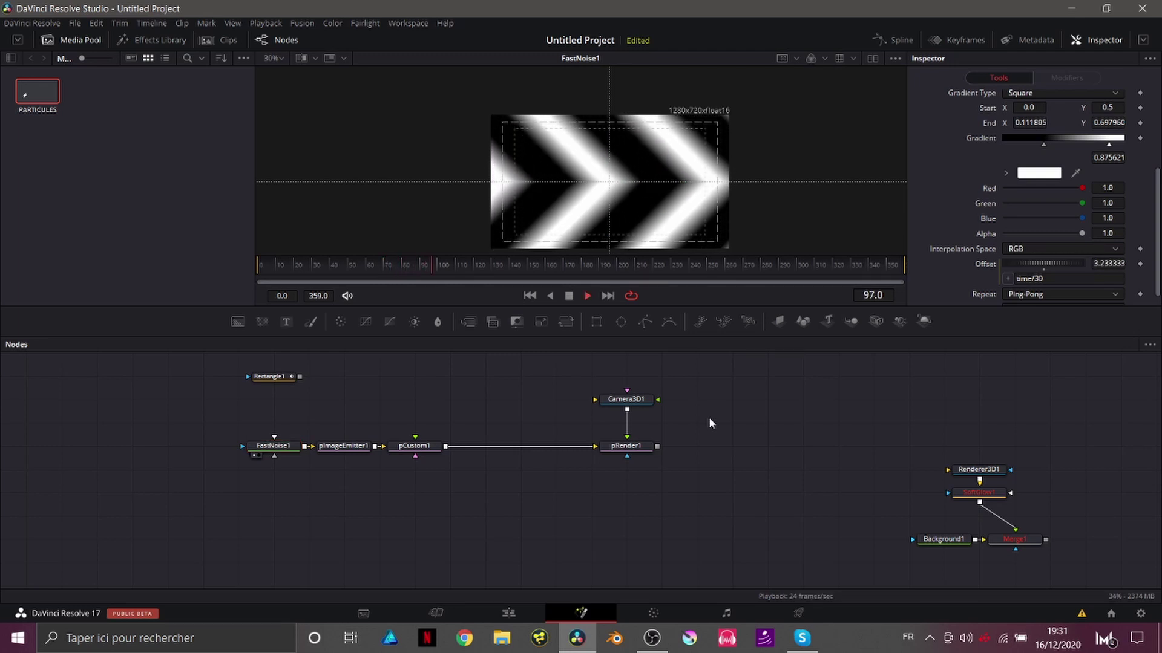
key("space")
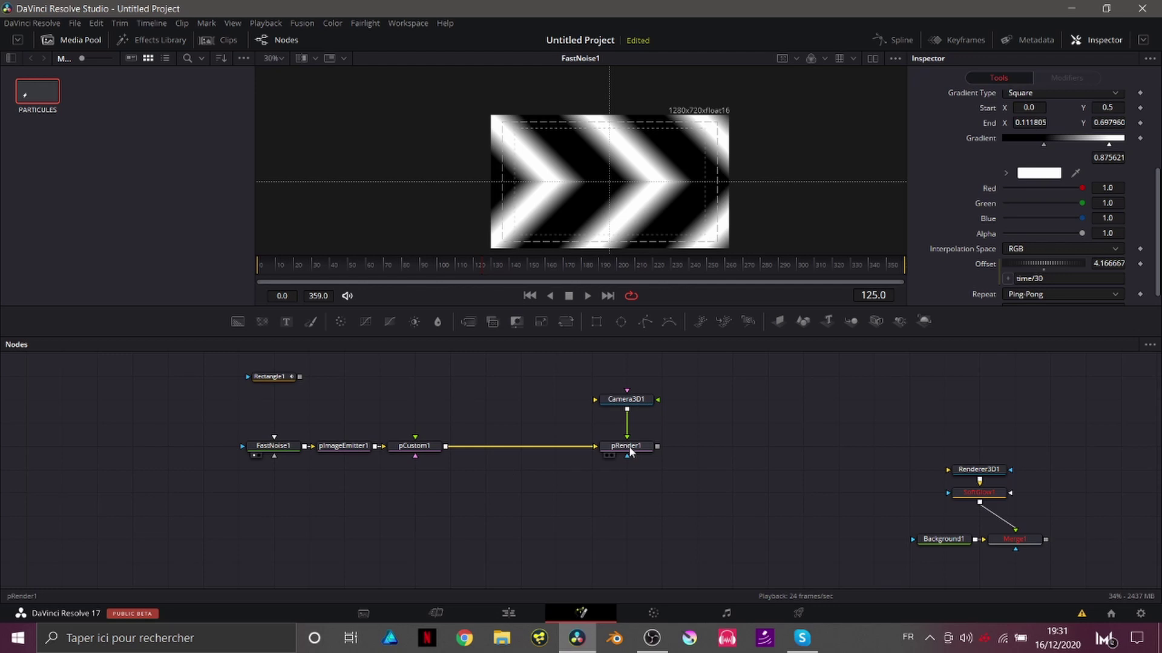
With pRender1 in the viewer, set pImageEmitter1's particle Size to 0.0315 and play back the particle waves
left_click_drag(632, 447, 625, 214)
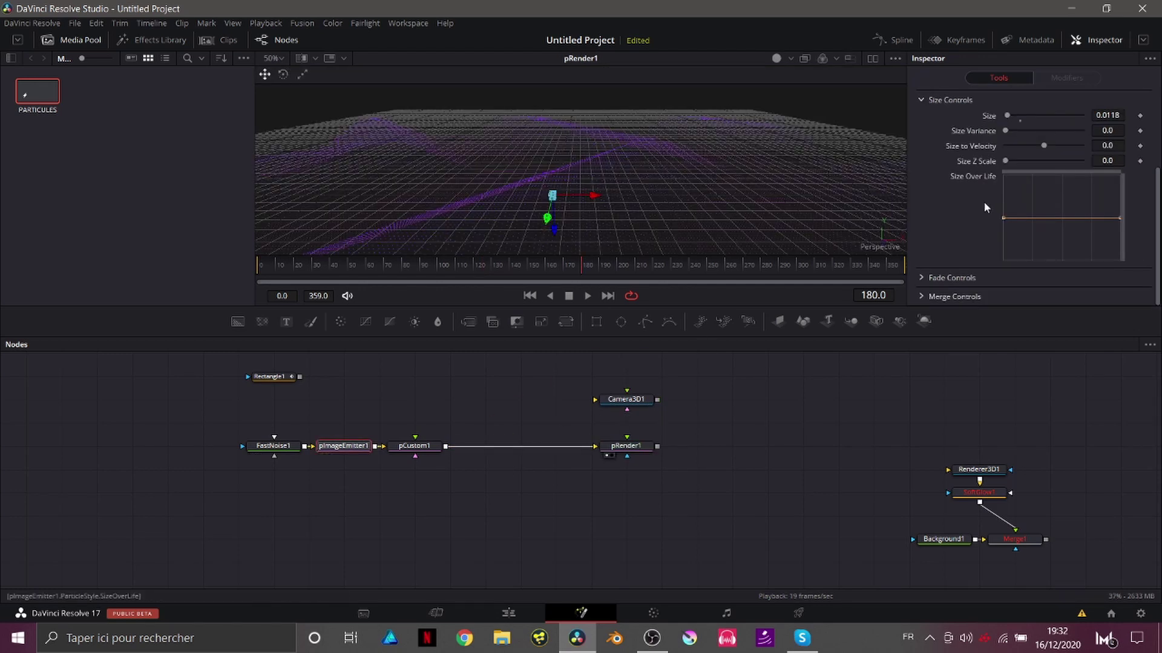
left_click_drag(1009, 118, 1011, 116)
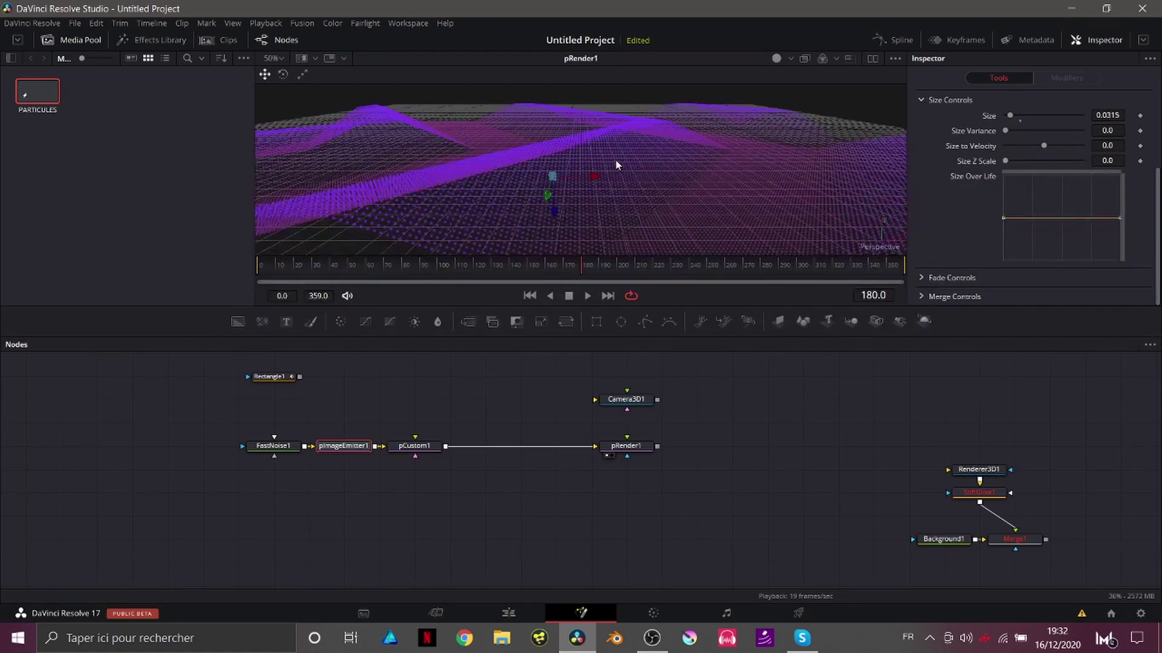
key("space")
key("space")
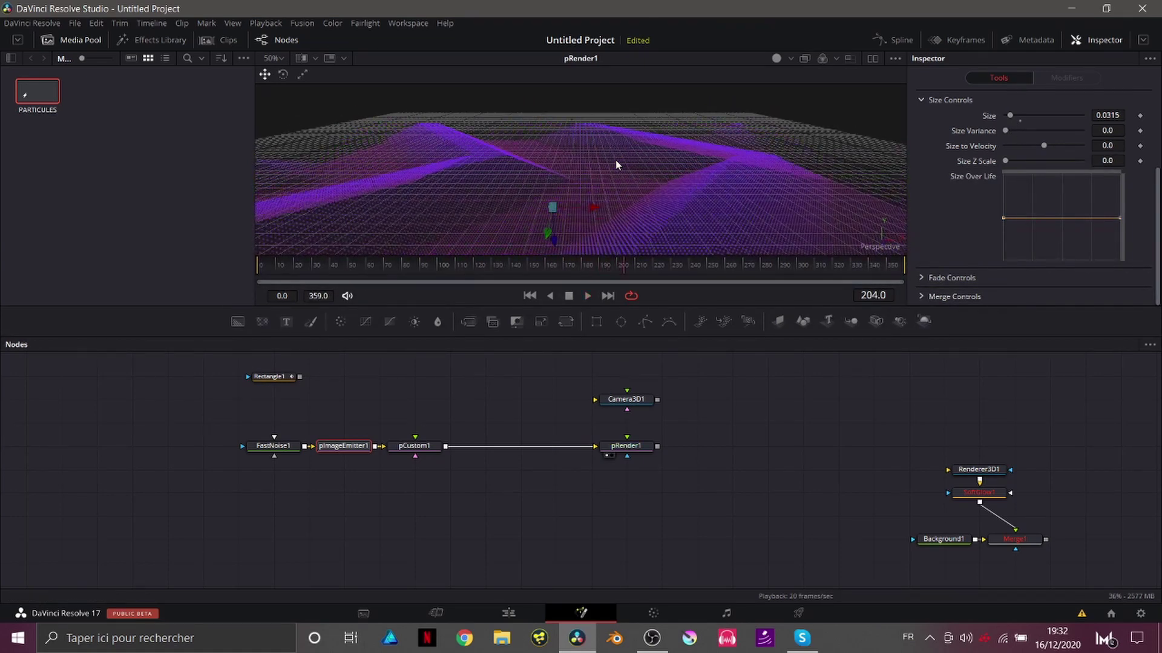
Try the Cross gradient type on FastNoise1 in playback, and set the gradient type to Radial
left_click(1043, 101)
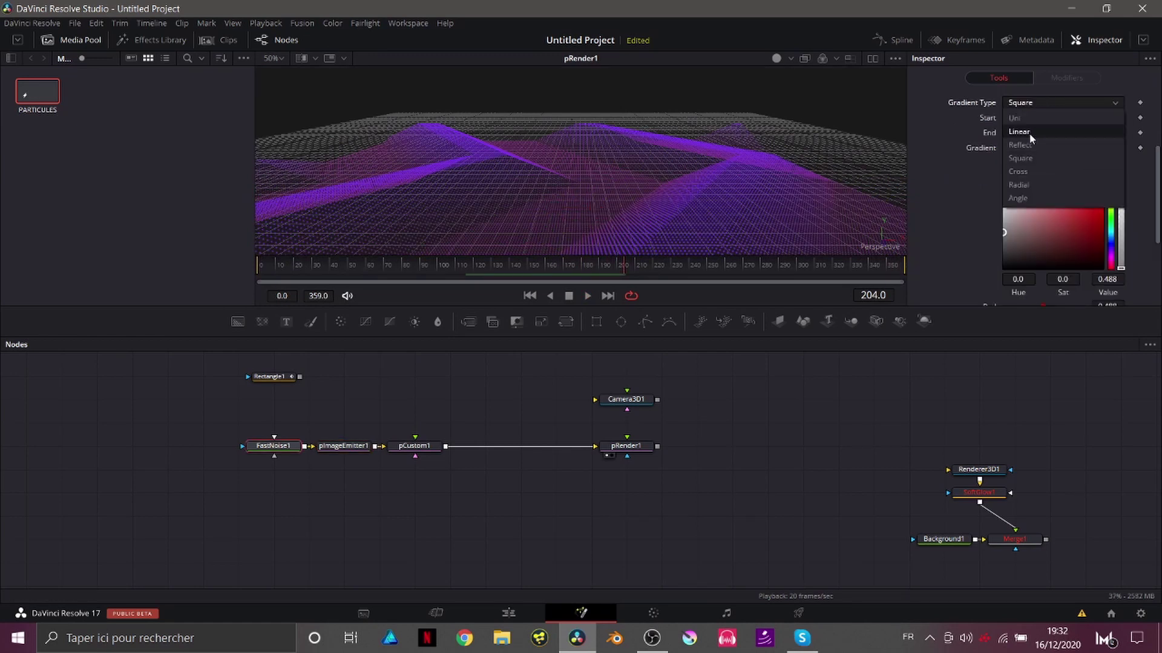
left_click(1034, 170)
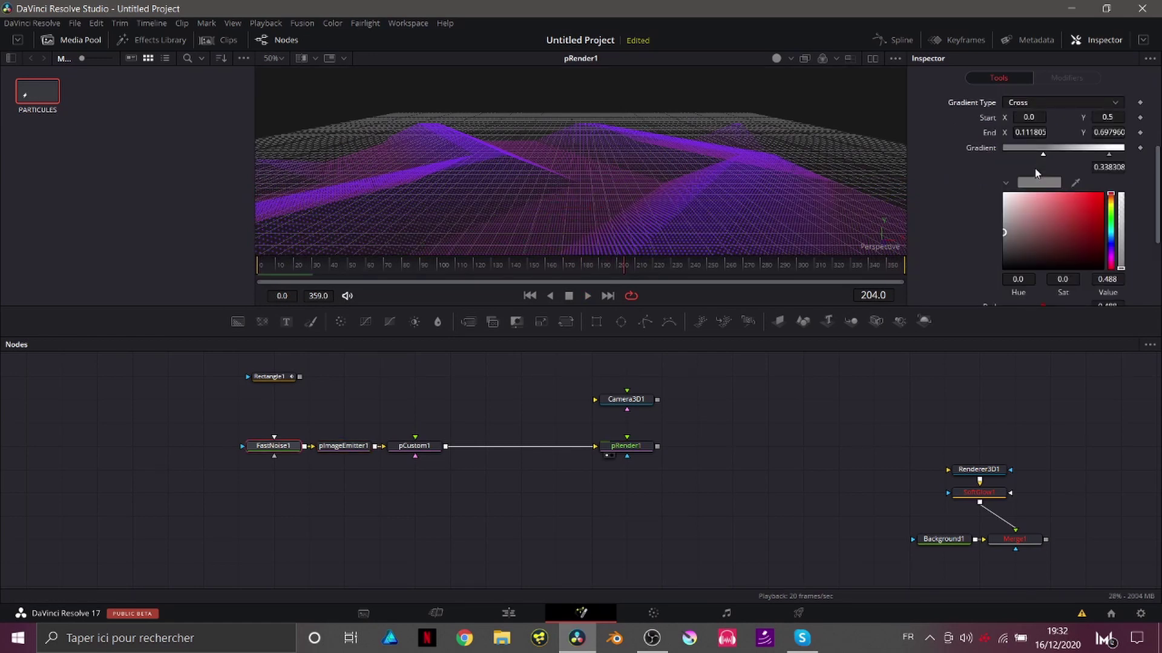
key("space")
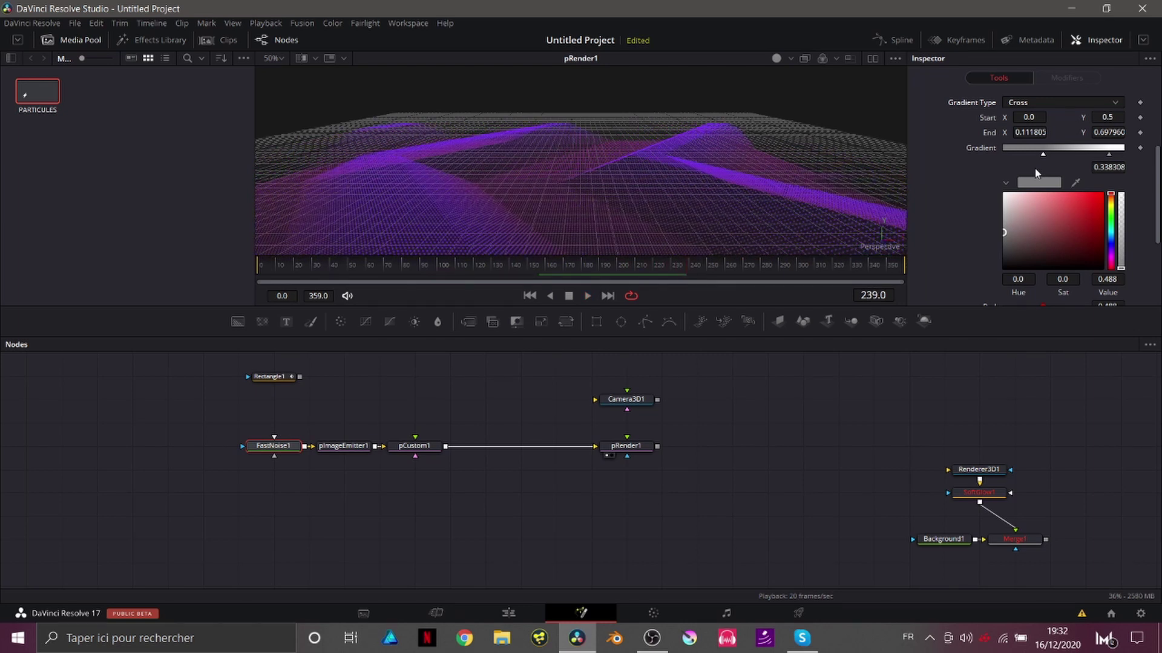
left_click(1021, 101)
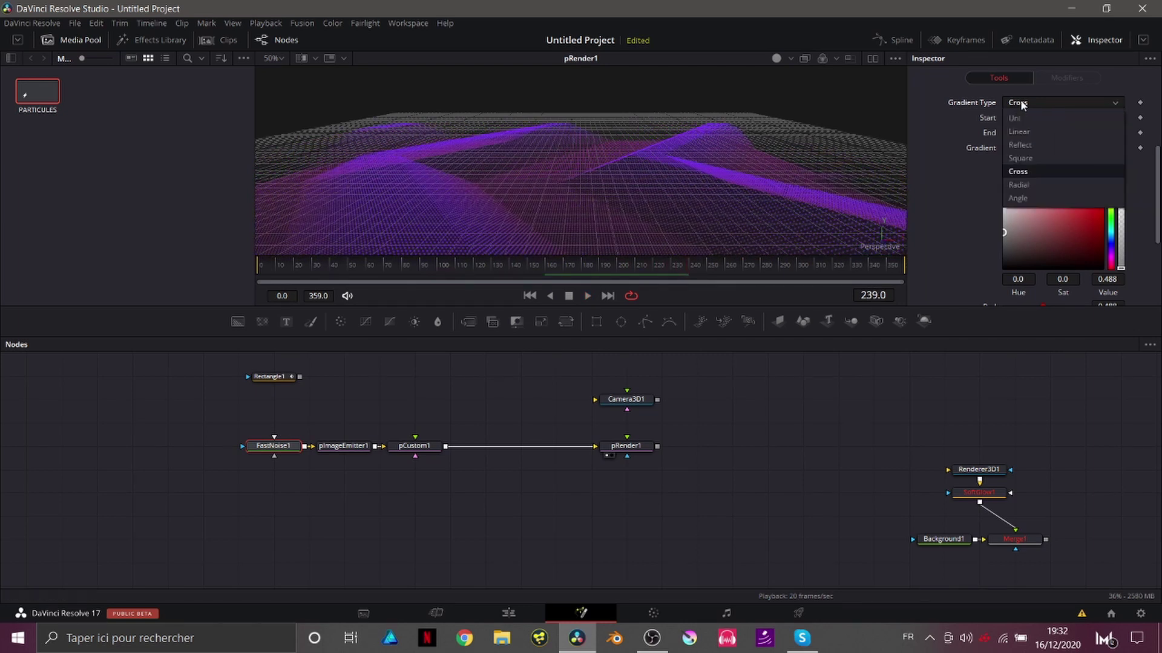
left_click(1029, 181)
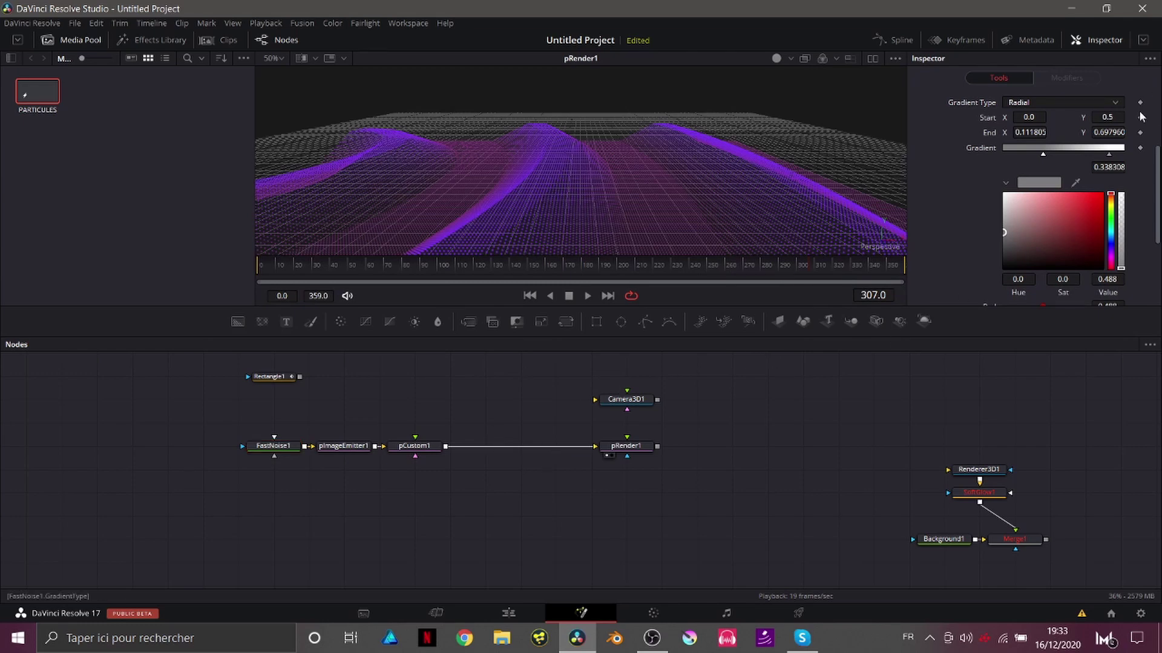
Move the radial gradient's white stop close to the grey stop and darken the grey stop's colour
left_click_drag(1108, 155, 1060, 155)
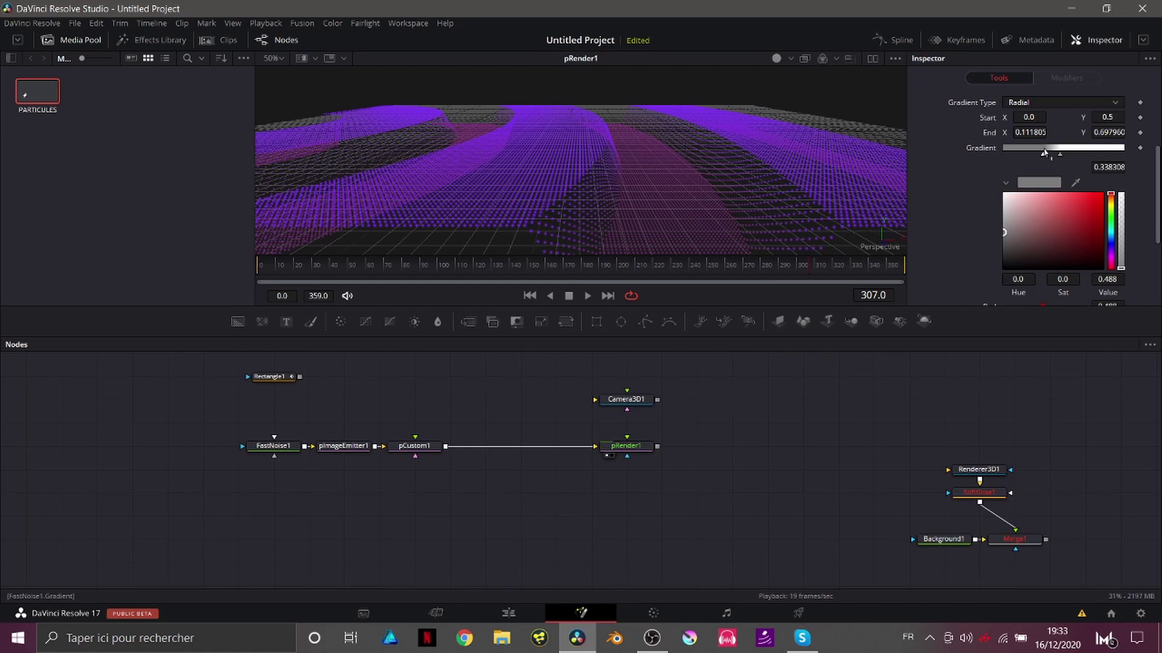
left_click(1043, 155)
left_click_drag(1003, 247, 1005, 257)
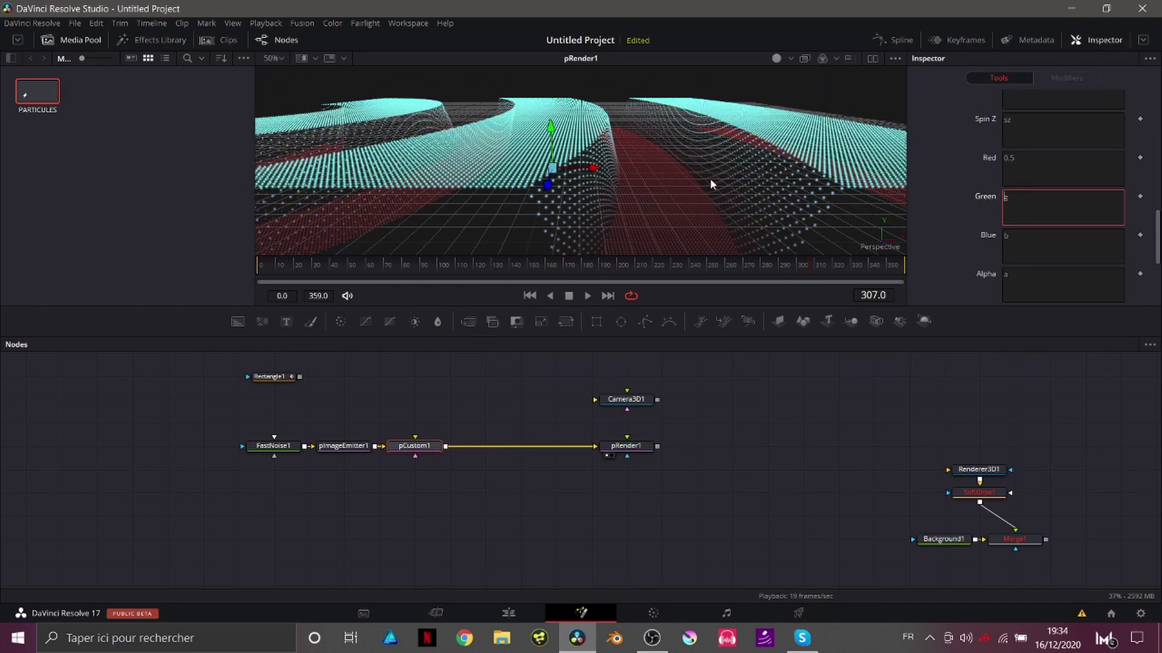
Set FastNoise1's color type to Two Color
scroll(709, 180, "down", 4)
scroll(710, 180, "up", 2)
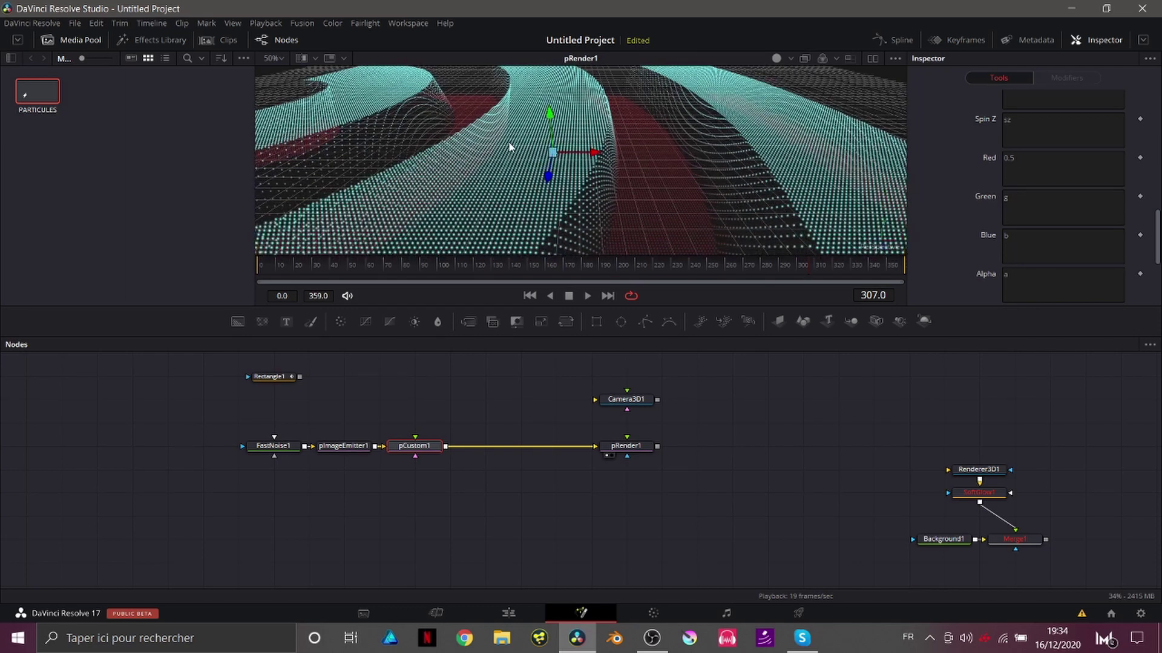
scroll(510, 146, "down", 2)
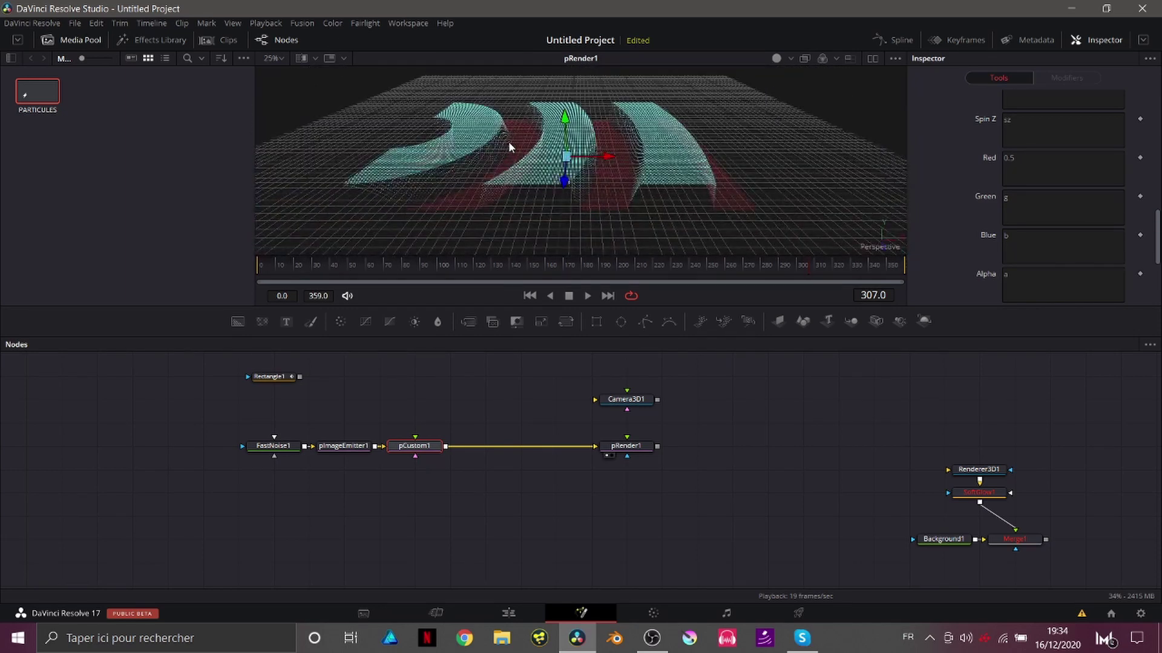
left_click(288, 445)
scroll(974, 114, "up", 3)
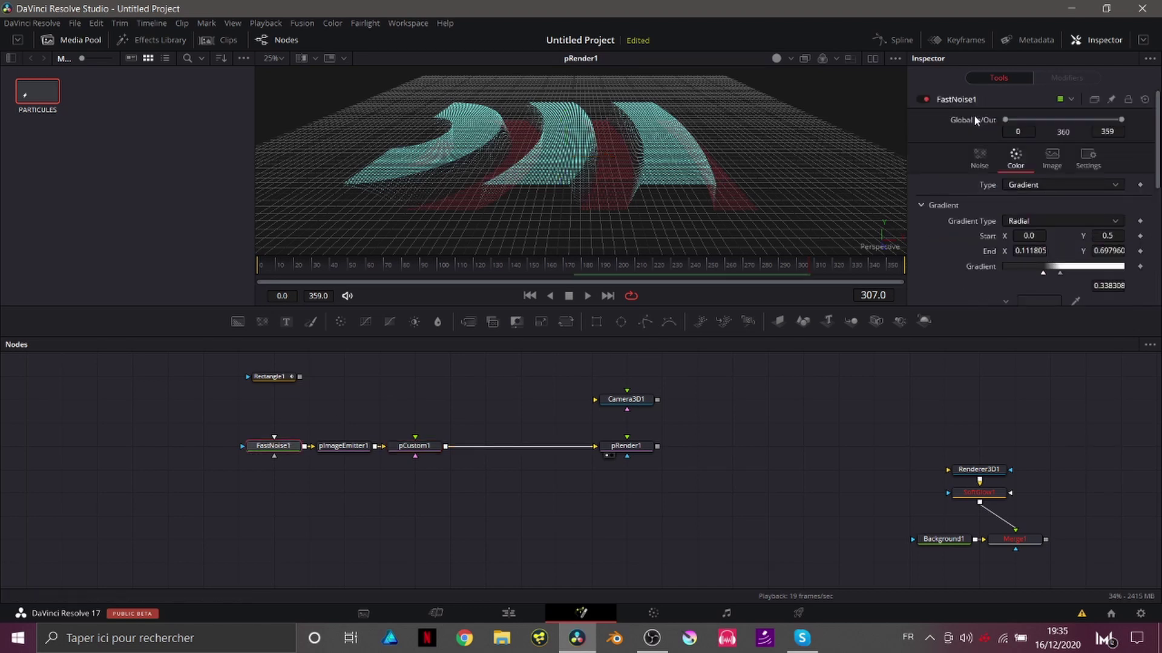
left_click(1020, 183)
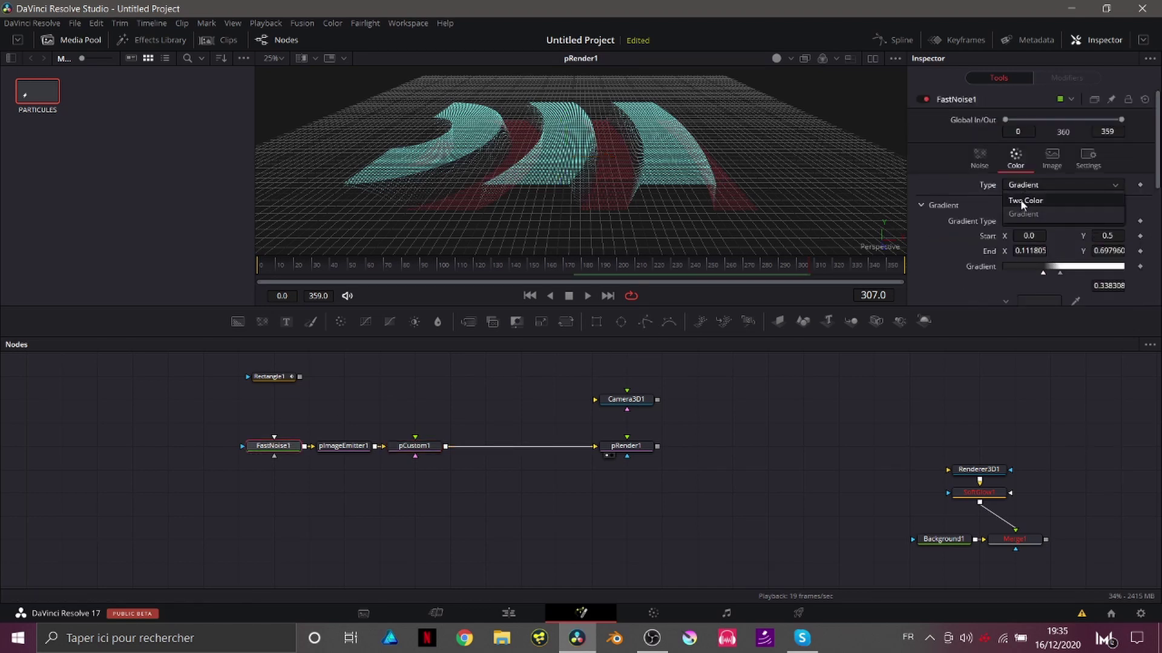
left_click(1022, 202)
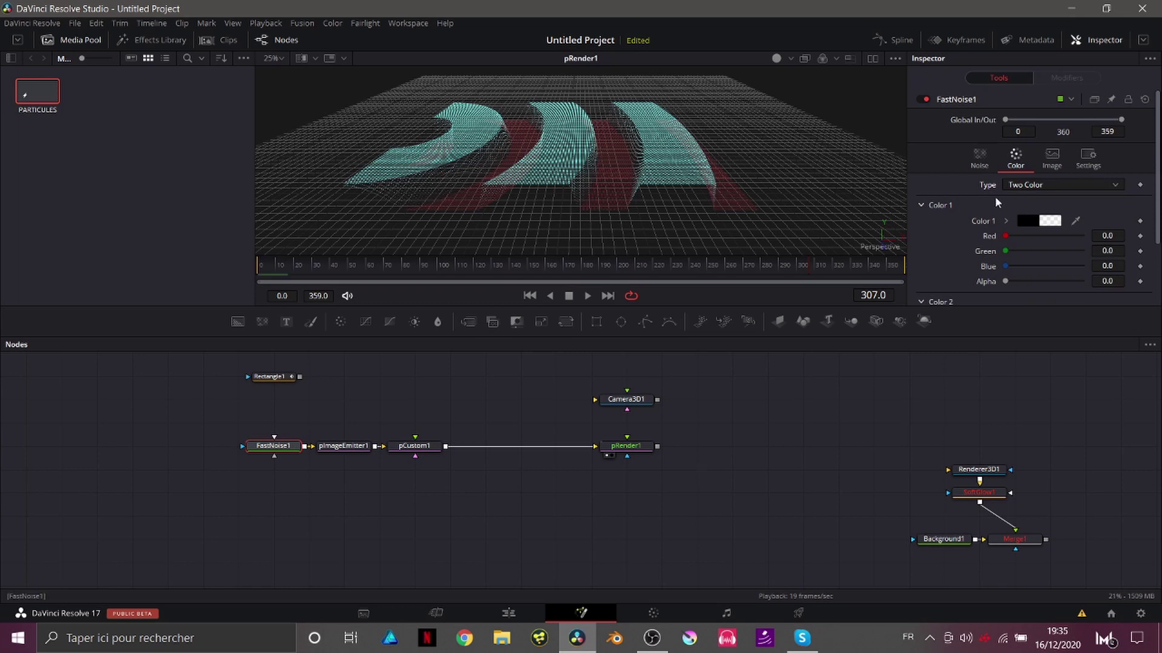
Raise FastNoise1's noise Detail to 2.99 and play back the particle terrain
left_click(414, 446)
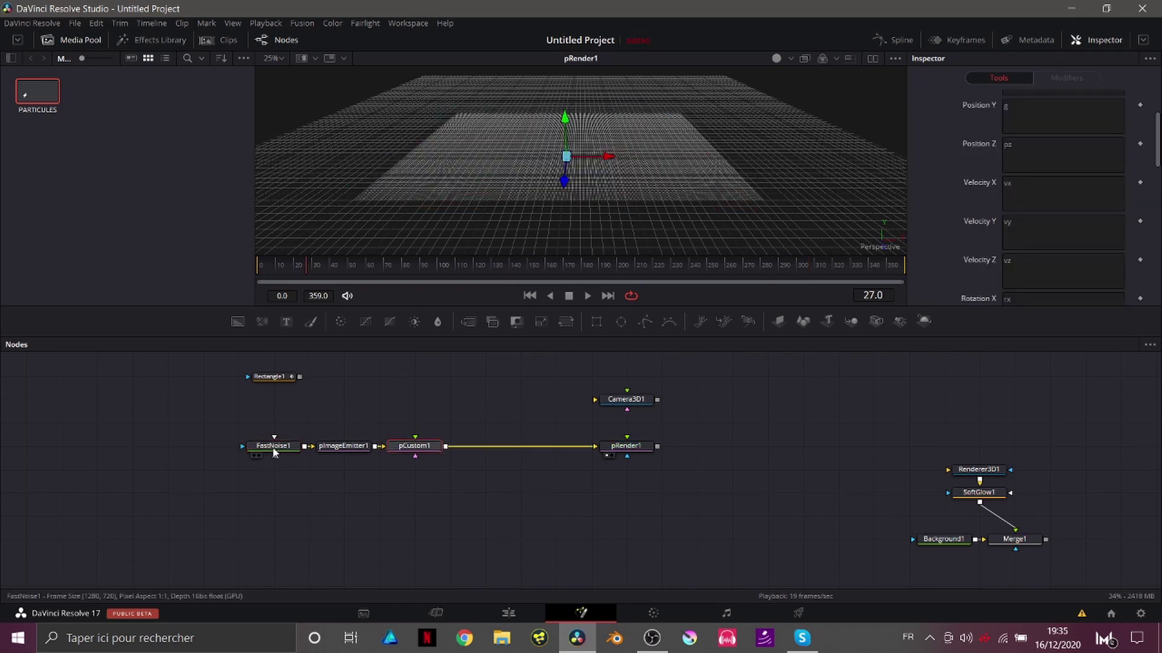
left_click(273, 448)
scroll(986, 146, "up", 3)
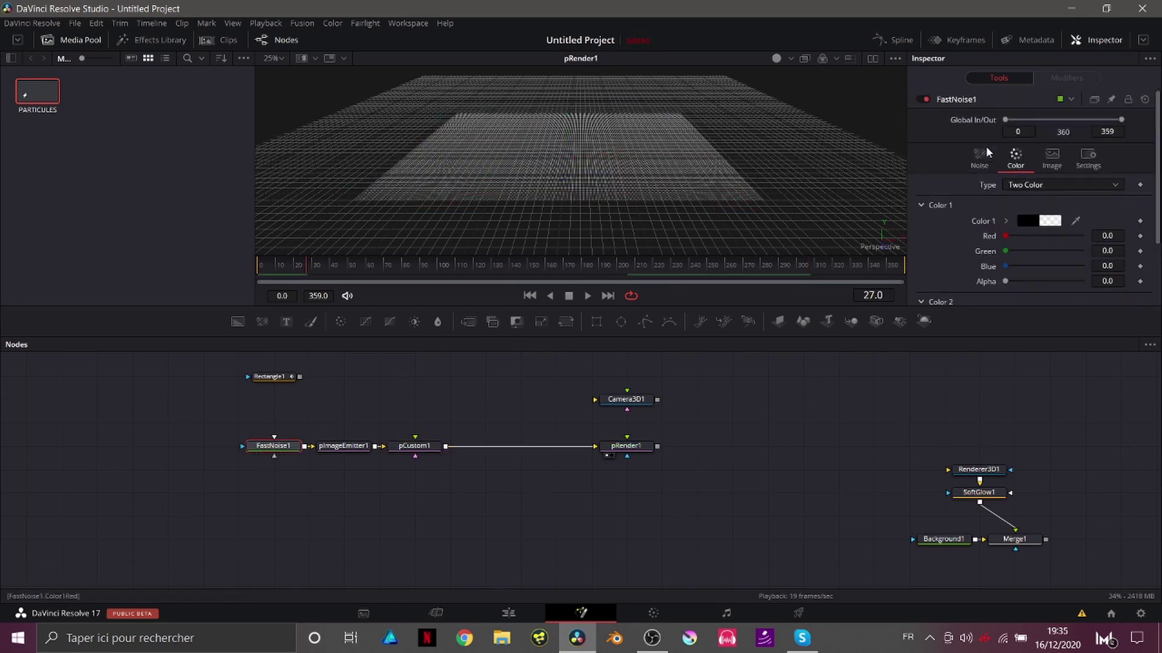
left_click(982, 155)
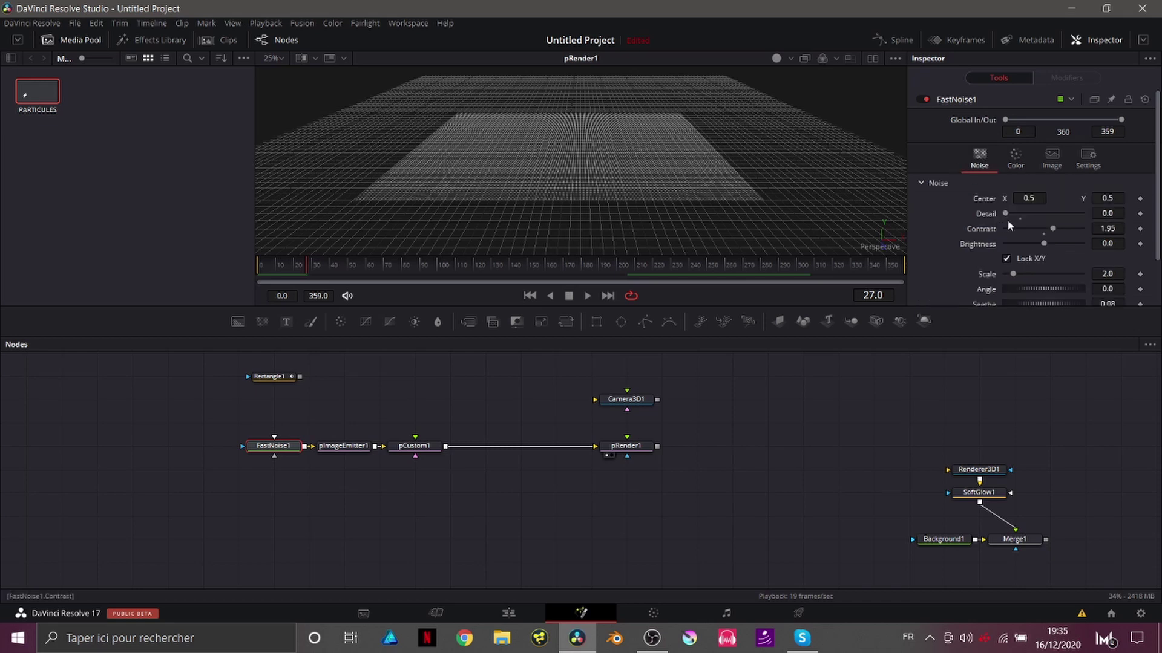
left_click_drag(1009, 213, 1035, 216)
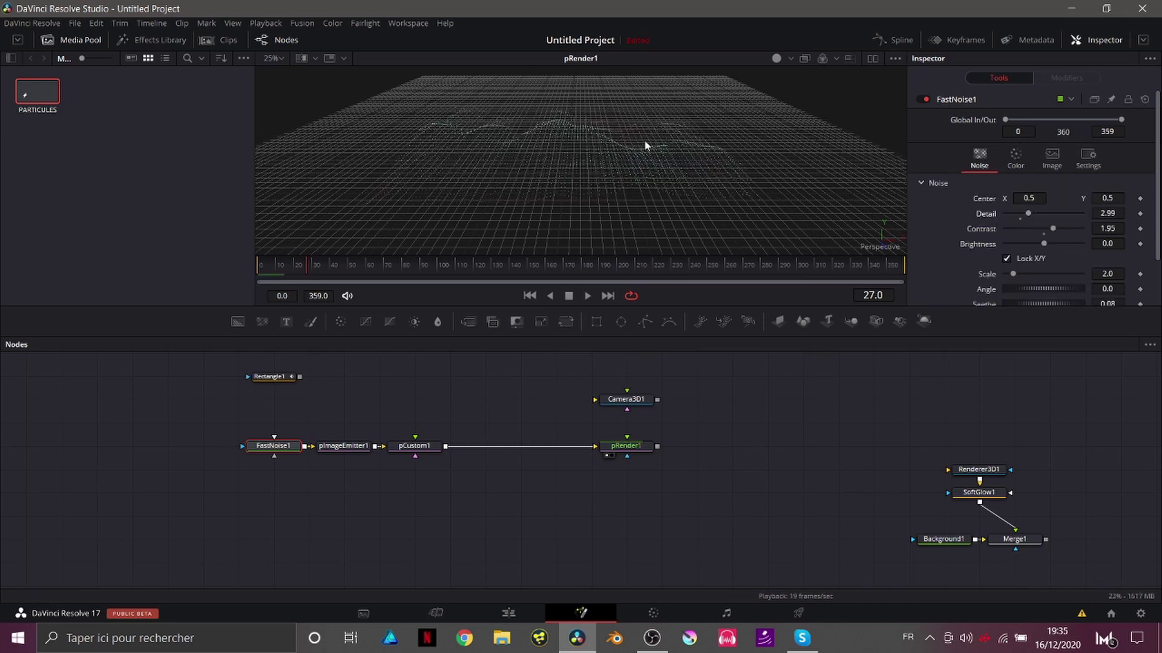
scroll(645, 146, "up", 2)
key("space")
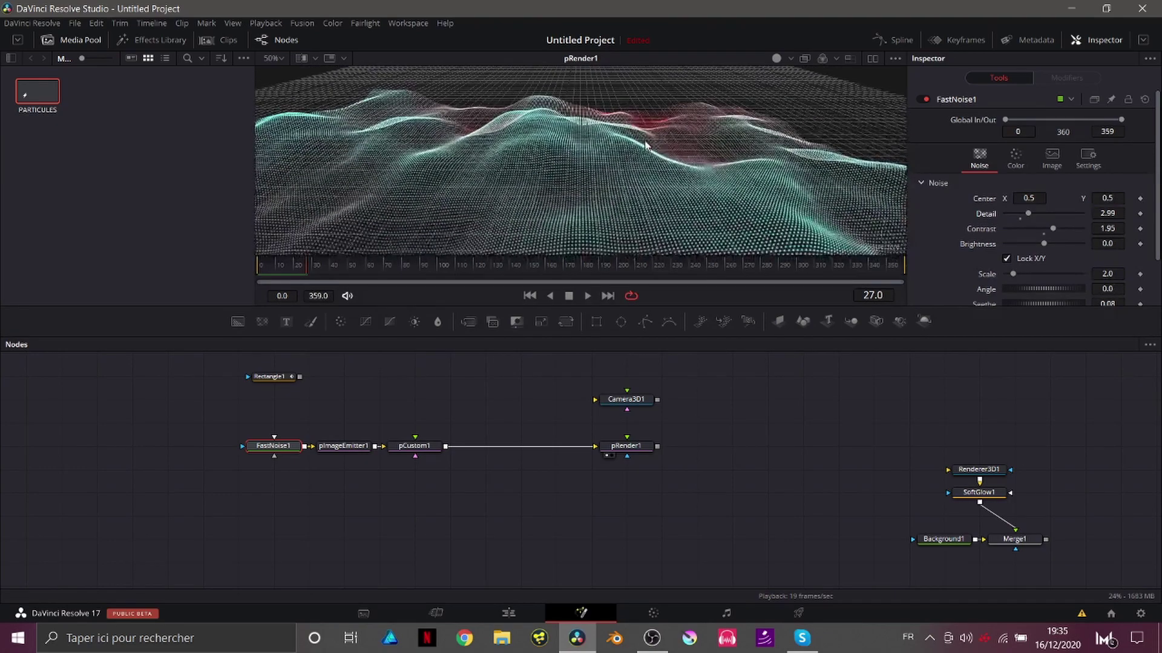
key("space")
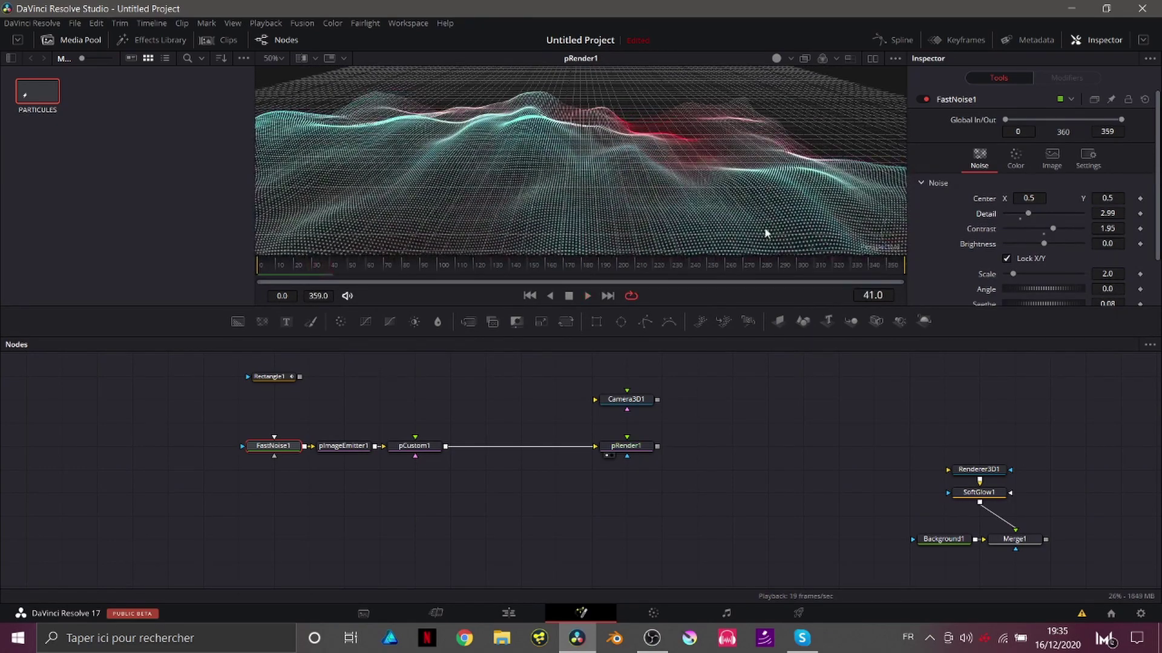
Move pRender1 closer to pCustom1 and add a Bender 3D node after it
left_click_drag(652, 453, 542, 454)
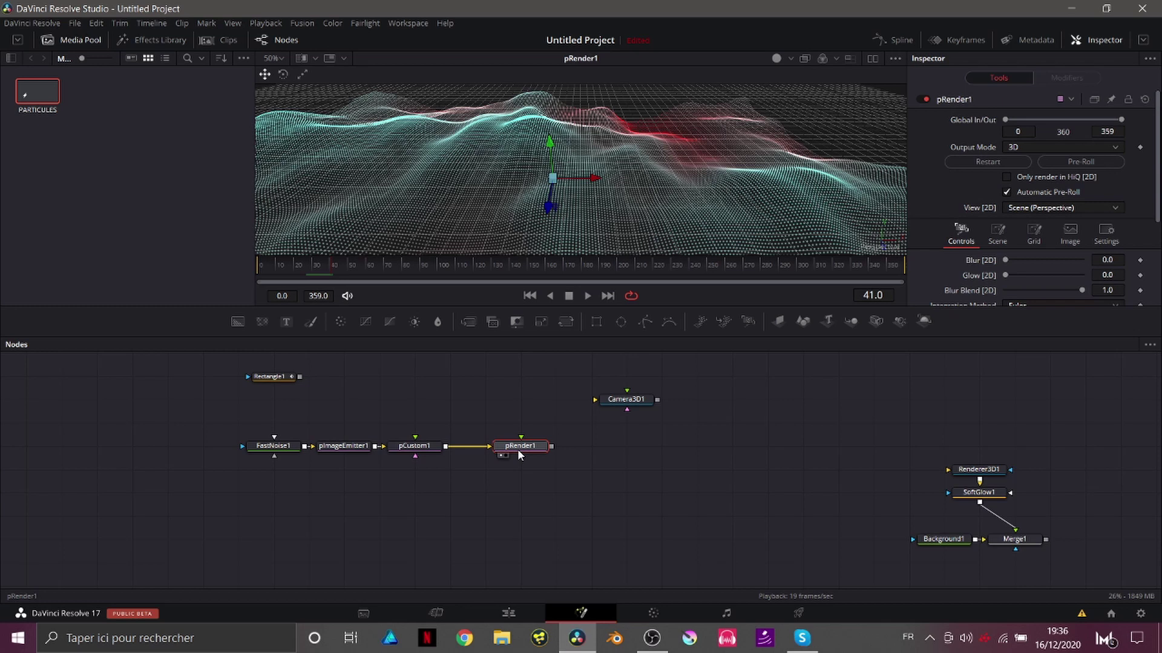
key("shift+space")
type("SO")
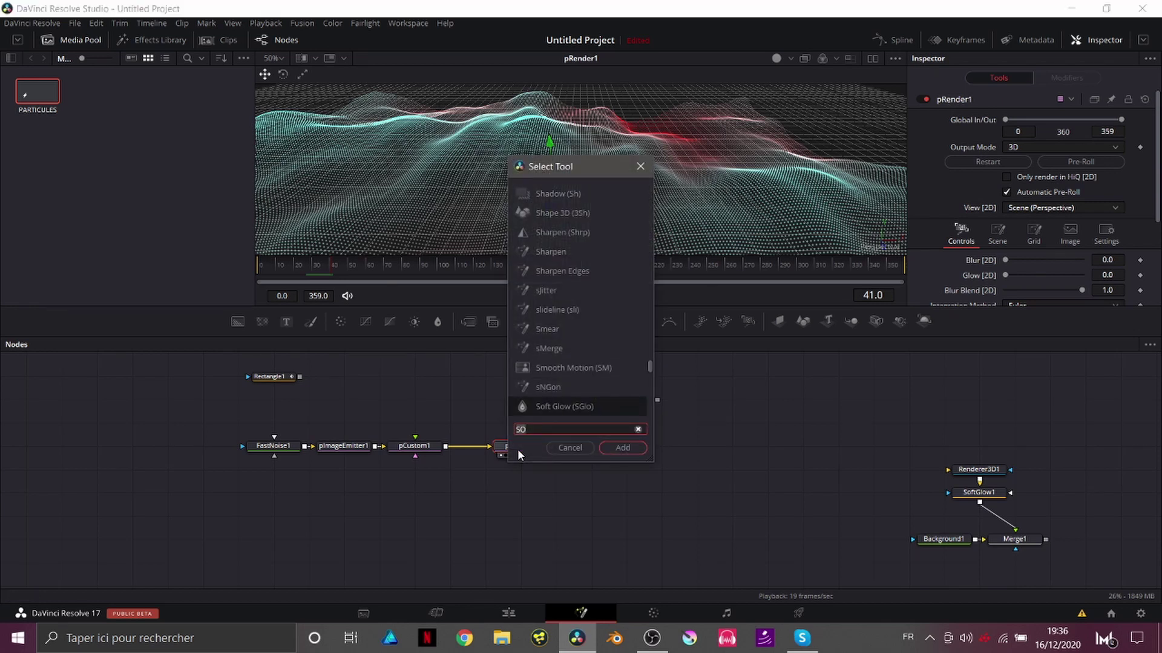
key("BackSpace")
key("BackSpace")
type("BE")
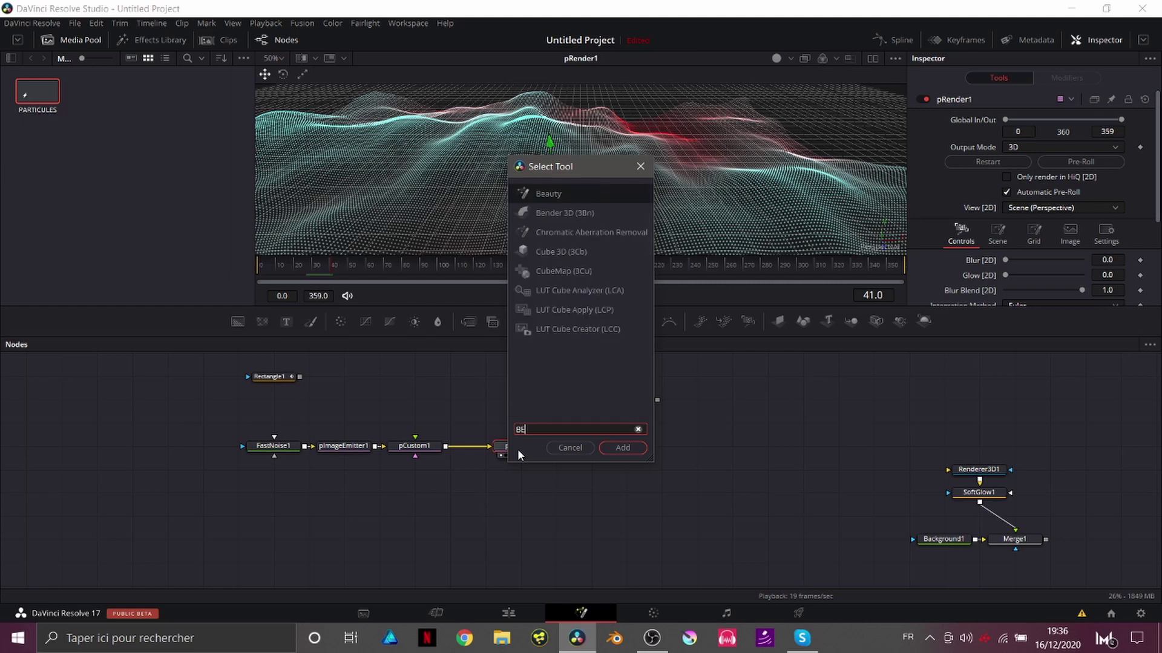
key("Return")
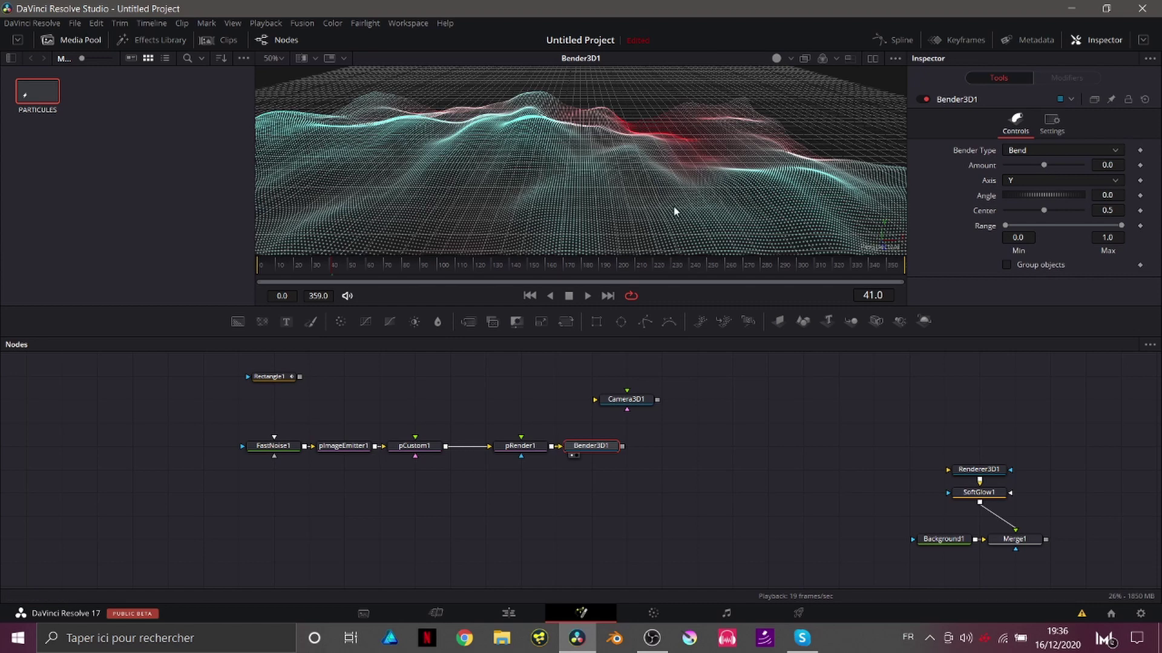
Try a Bend amount of -0.48 on Bender3D1 and play back the bent particles
scroll(674, 205, "down", 2)
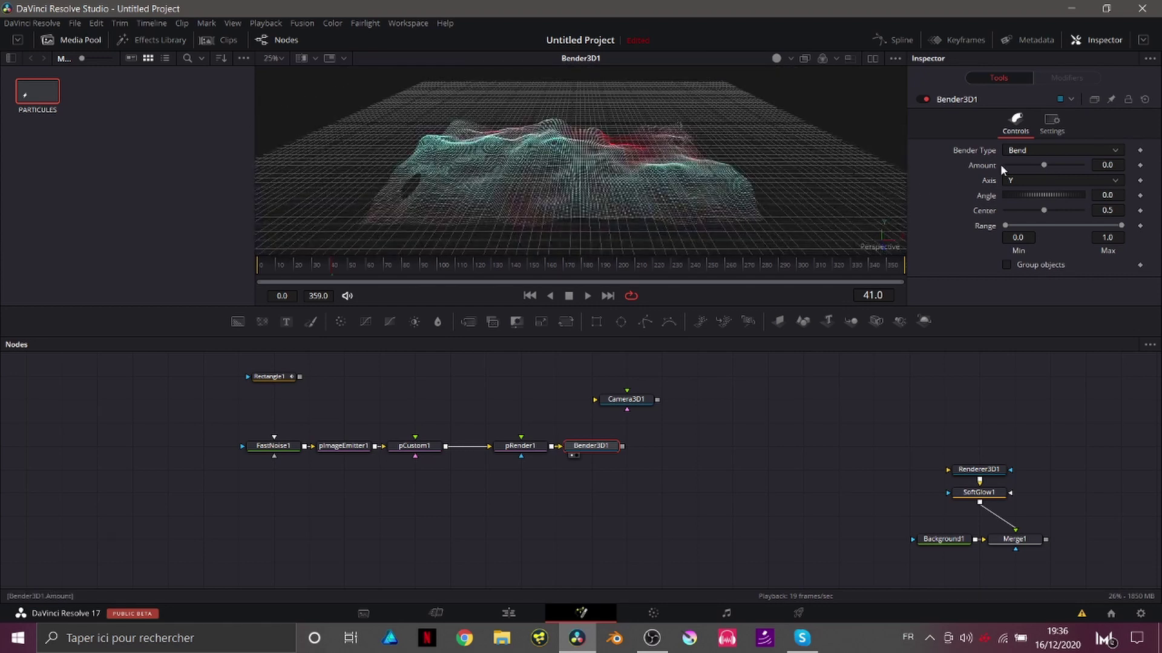
left_click_drag(1045, 164, 1025, 165)
scroll(613, 143, "up", 1)
key("space")
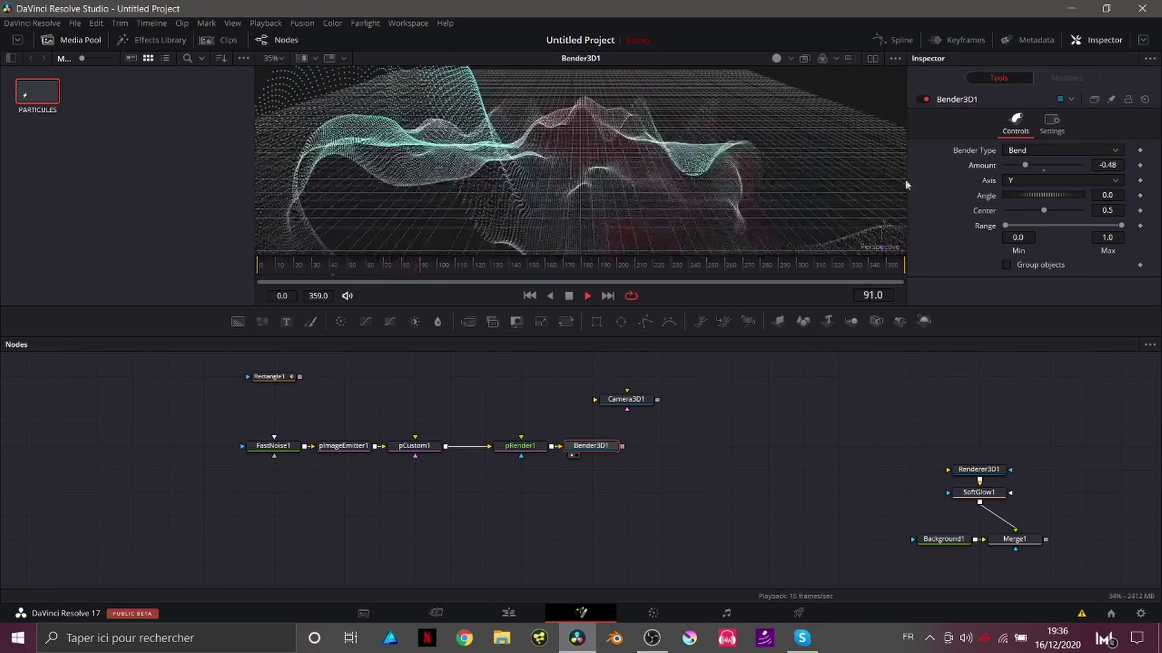
Set Bender3D1's axis to X and its Amount to -1.0, and play back the rolled particle sheet
left_click(1022, 180)
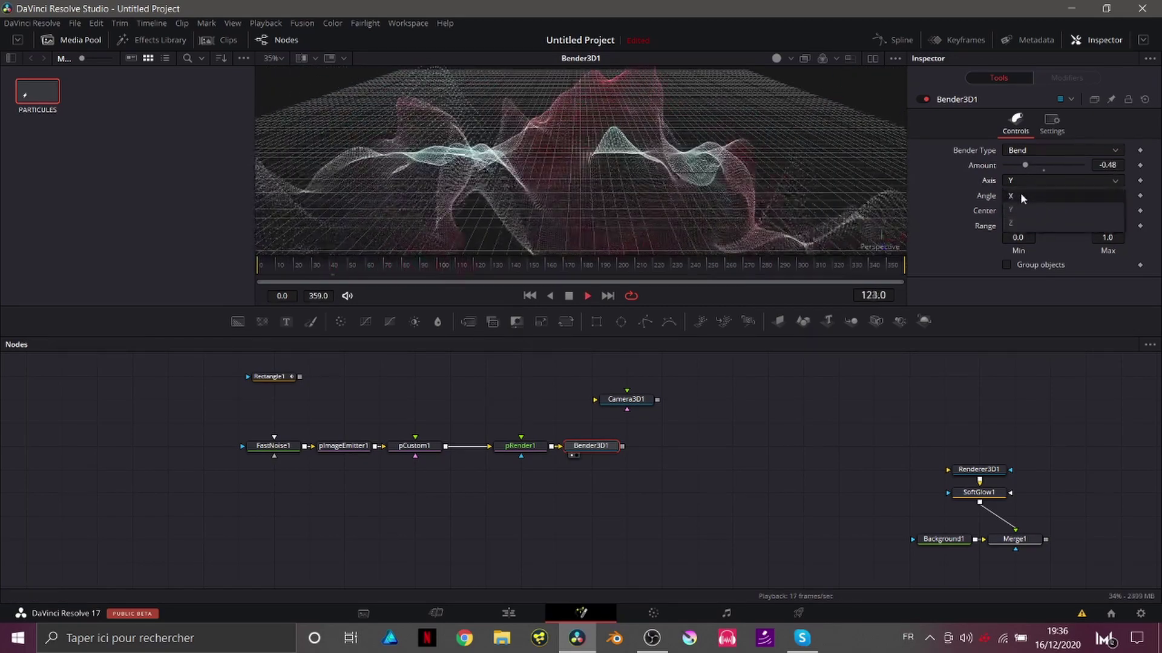
left_click(1020, 193)
scroll(554, 212, "down", 2)
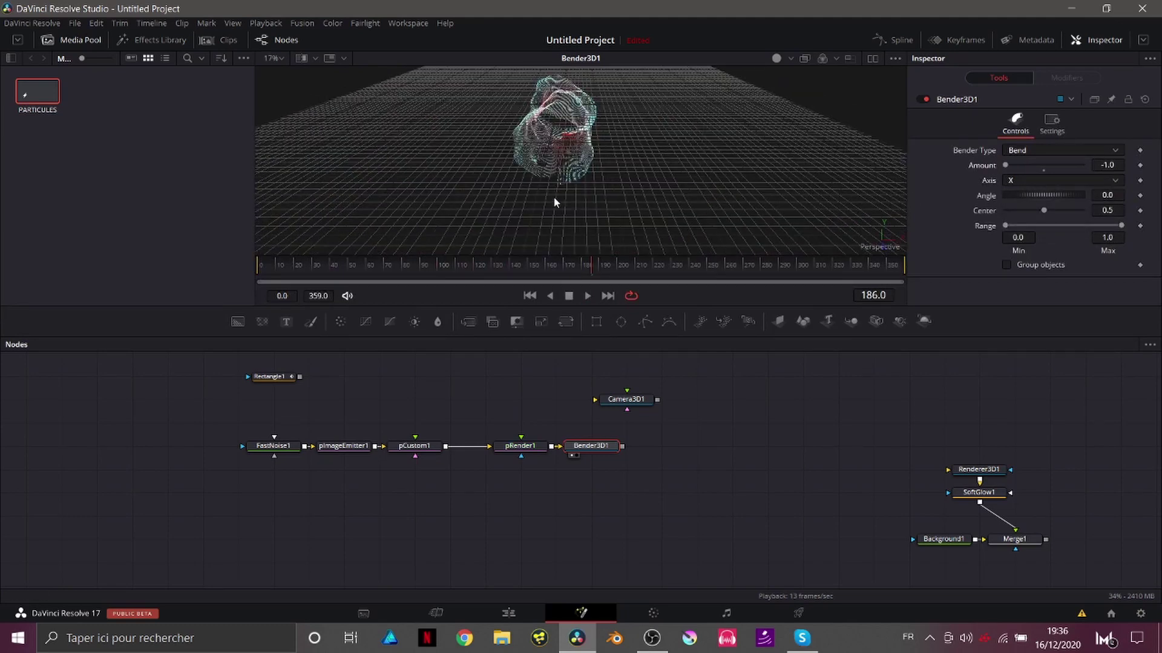
scroll(556, 202, "up", 2)
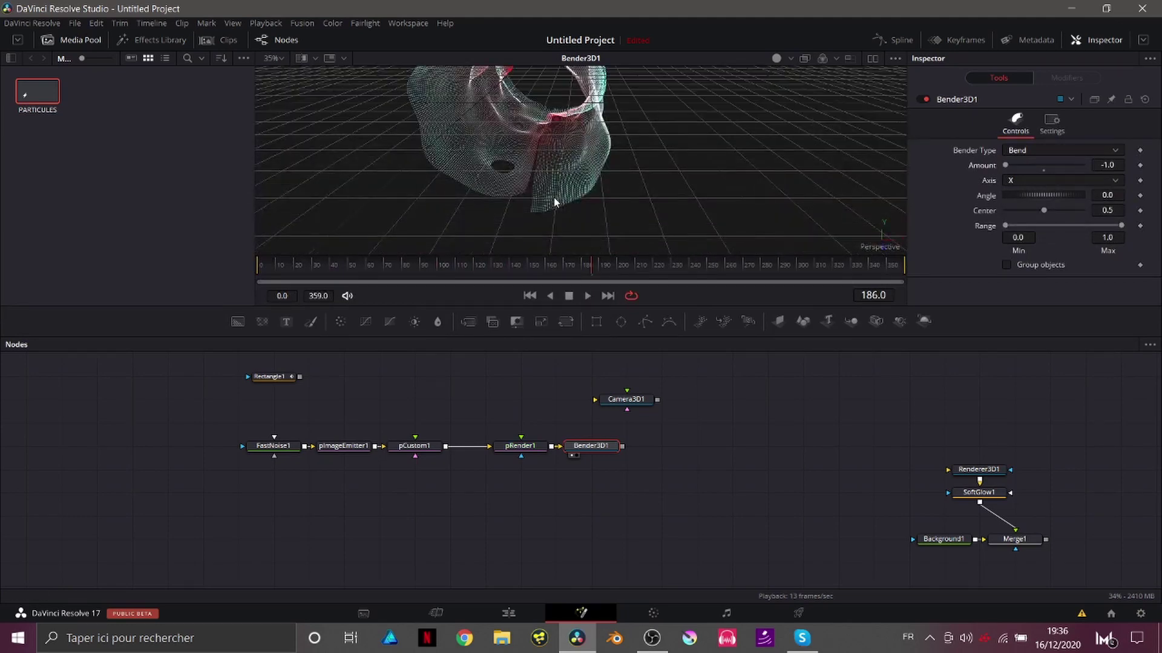
key("space")
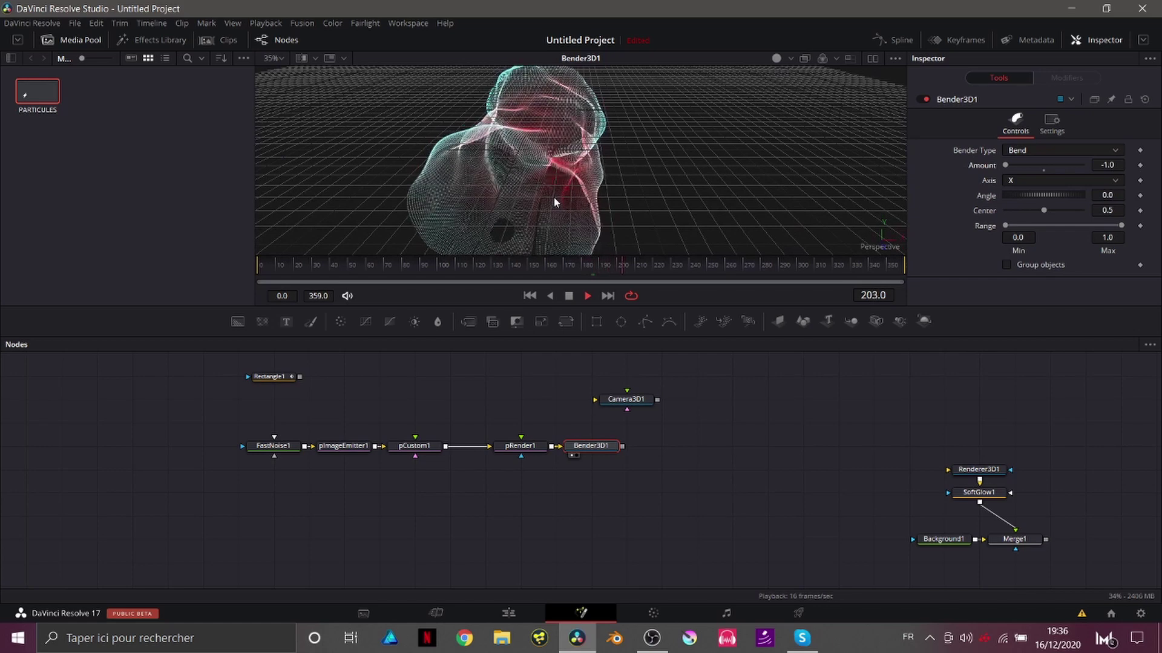
key("space")
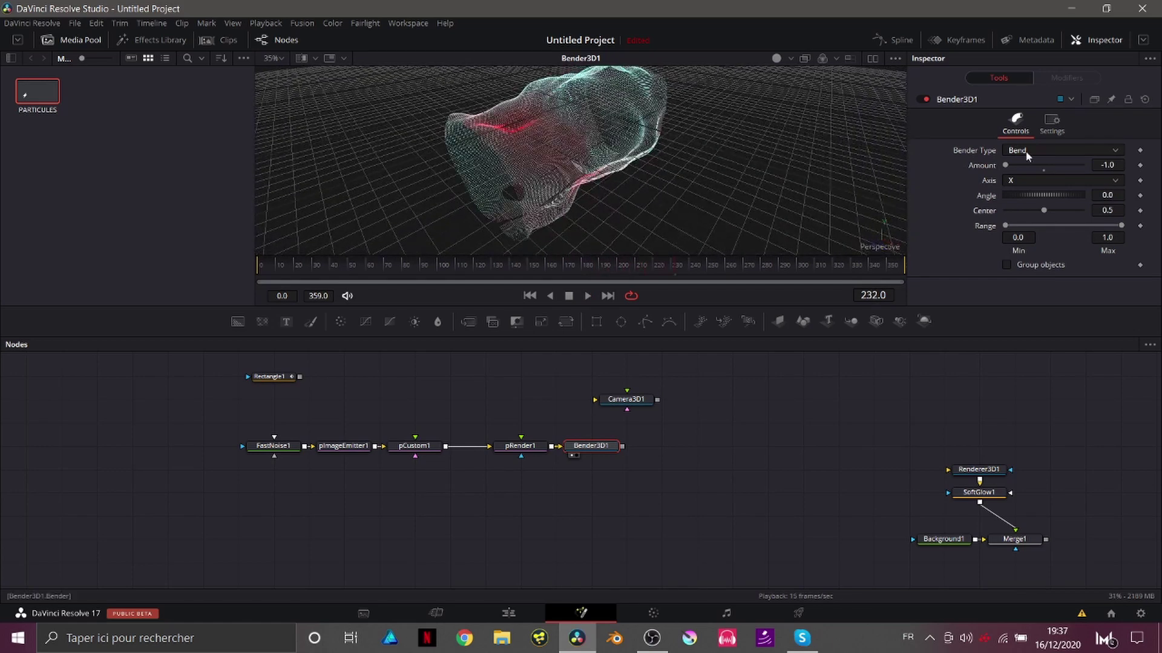
Set Bender3D1's bender type to Twist and its axis to Y during playback
left_click(1022, 150)
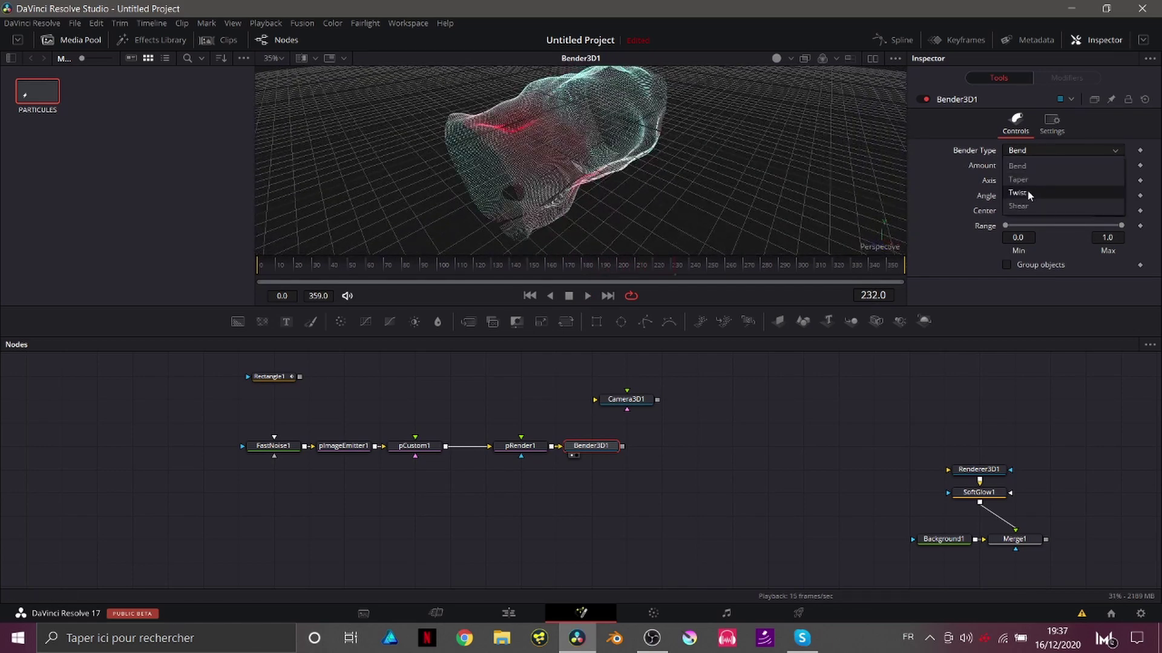
left_click(1027, 190)
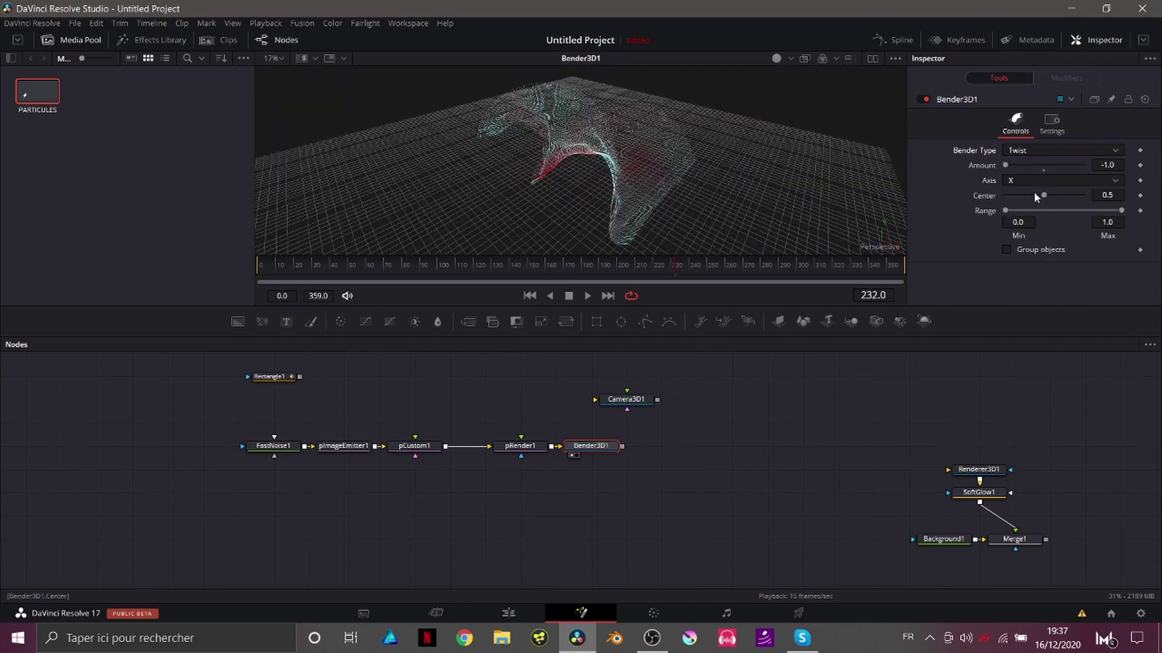
key("space")
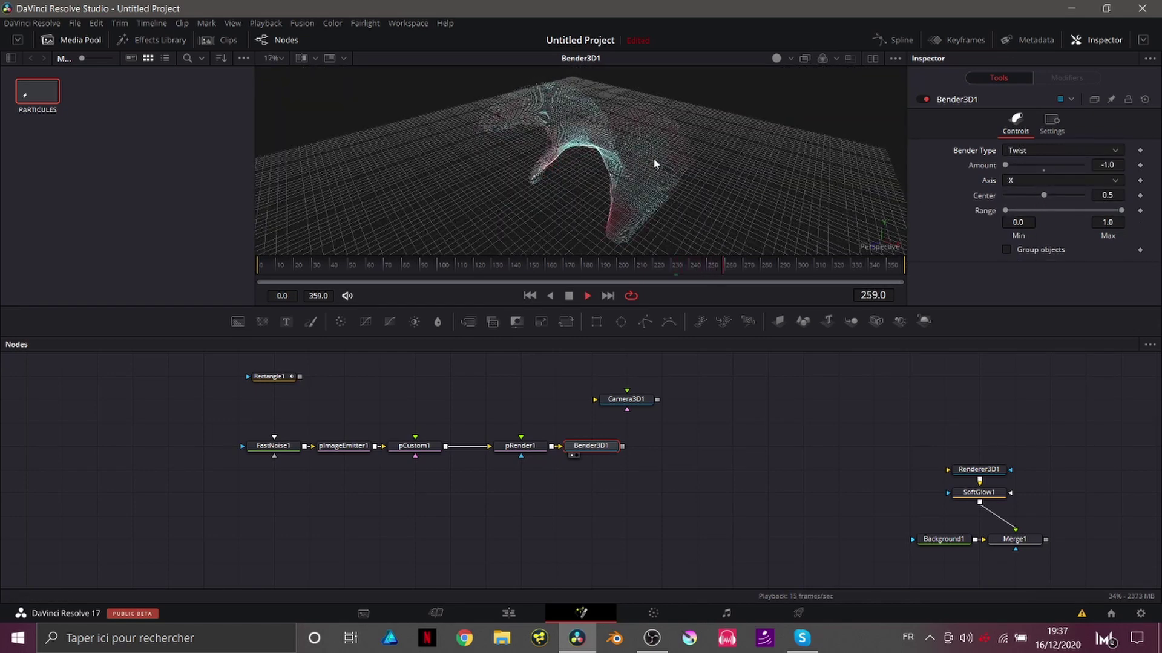
left_click(1022, 180)
left_click(1021, 201)
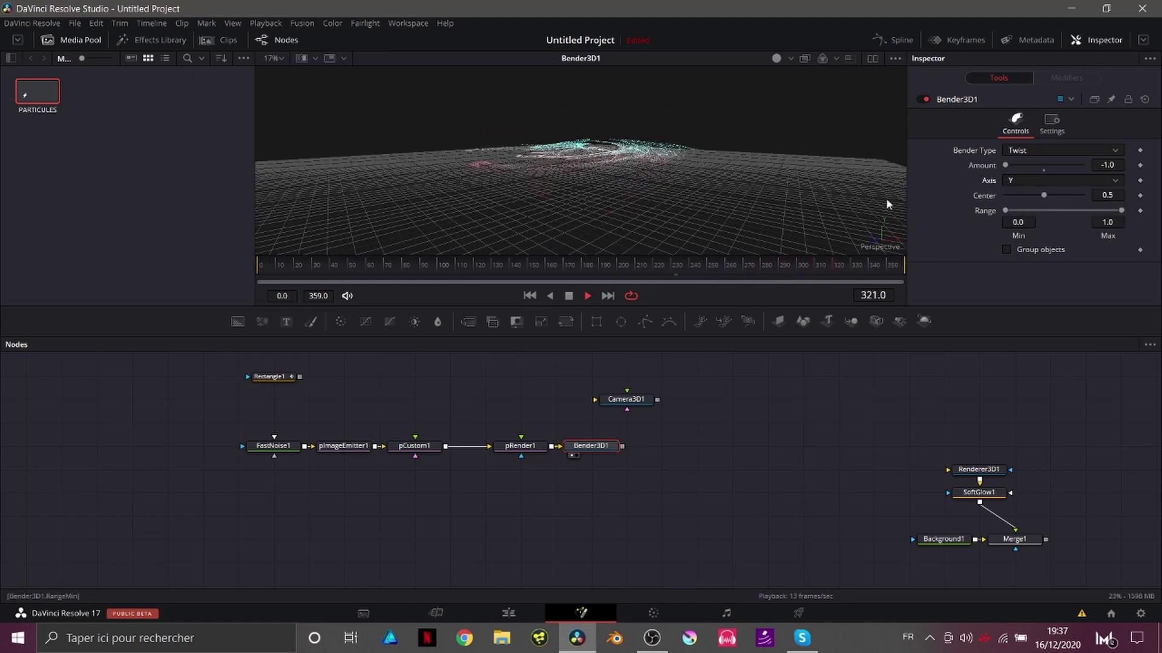
key("space")
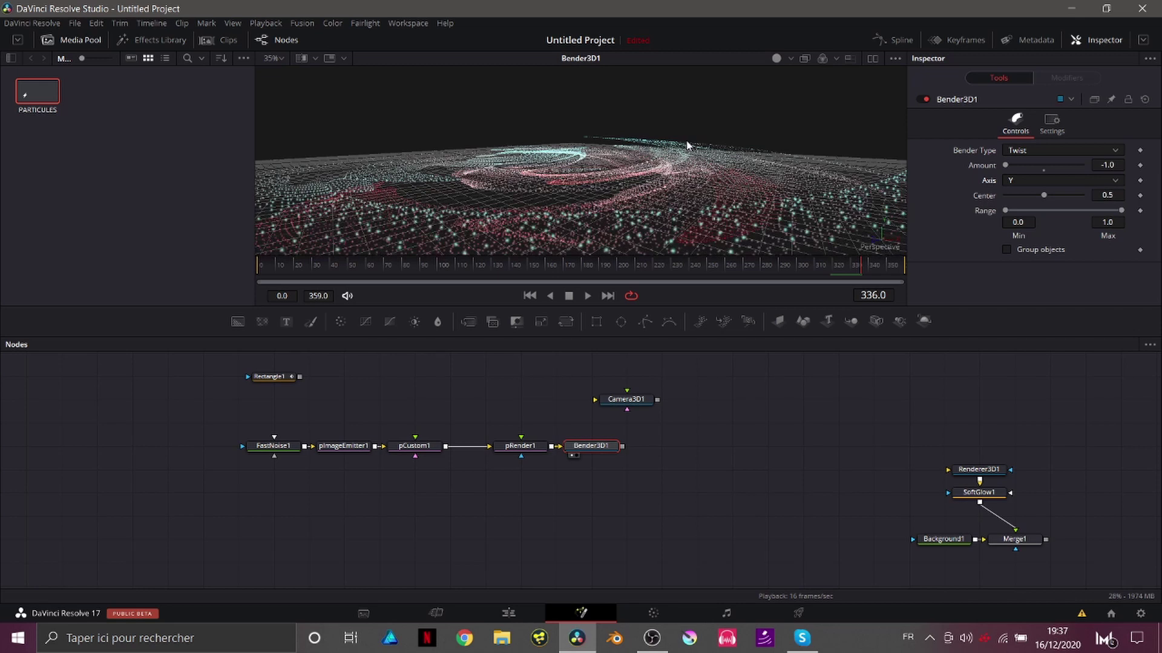
left_click_drag(622, 446, 948, 470)
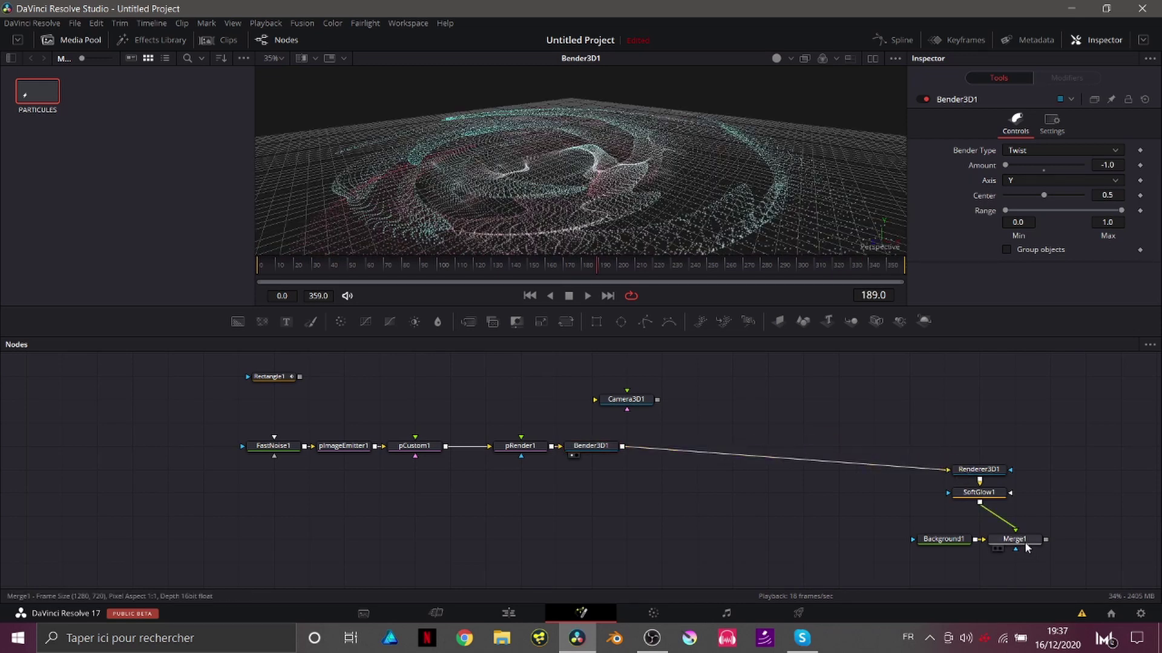
left_click_drag(657, 401, 610, 448)
left_click(601, 449)
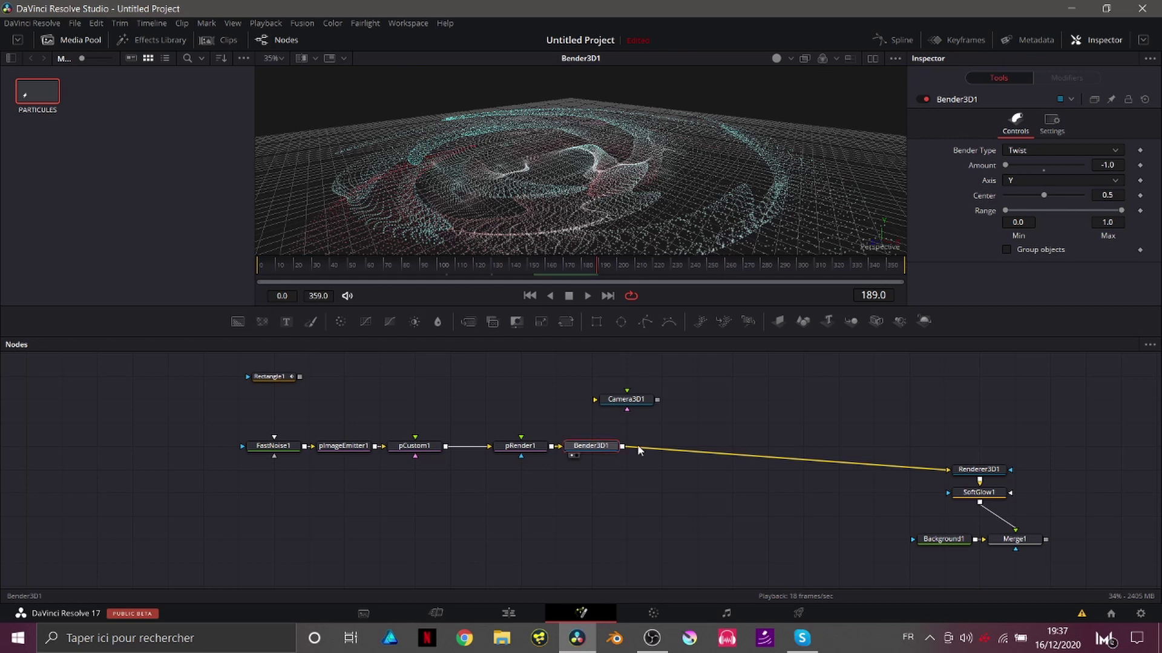
left_click_drag(630, 448, 802, 445)
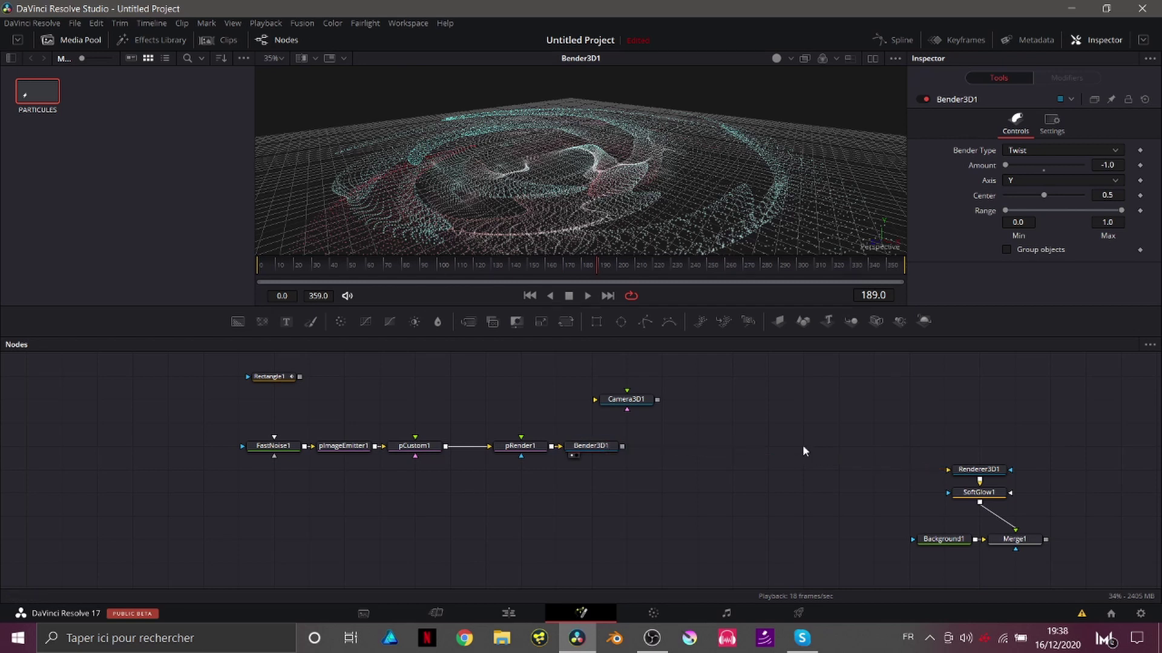
Add a Merge 3D node after Bender3D1 and connect Camera3D1 to it
left_click(594, 449)
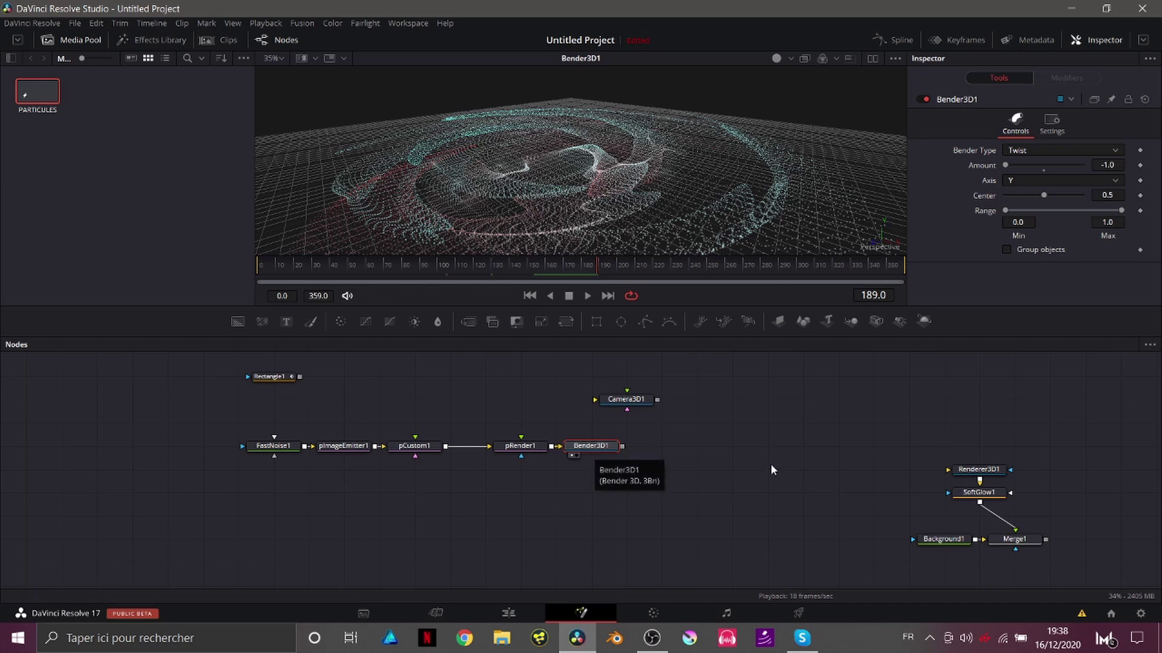
left_click(850, 322)
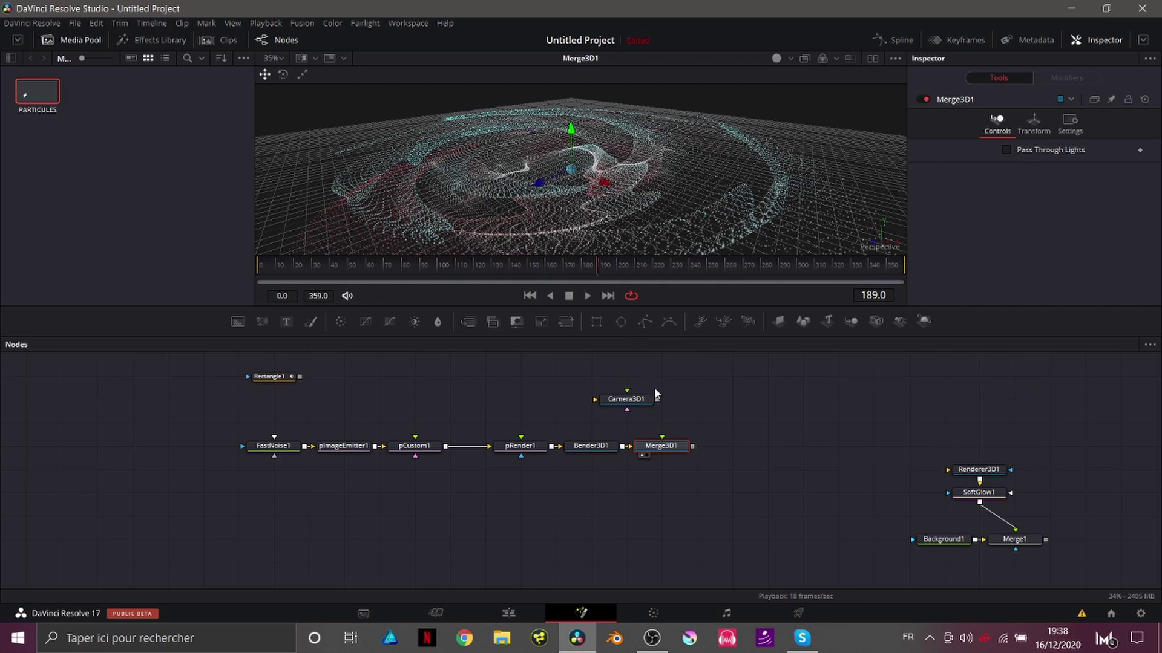
left_click_drag(657, 399, 673, 452)
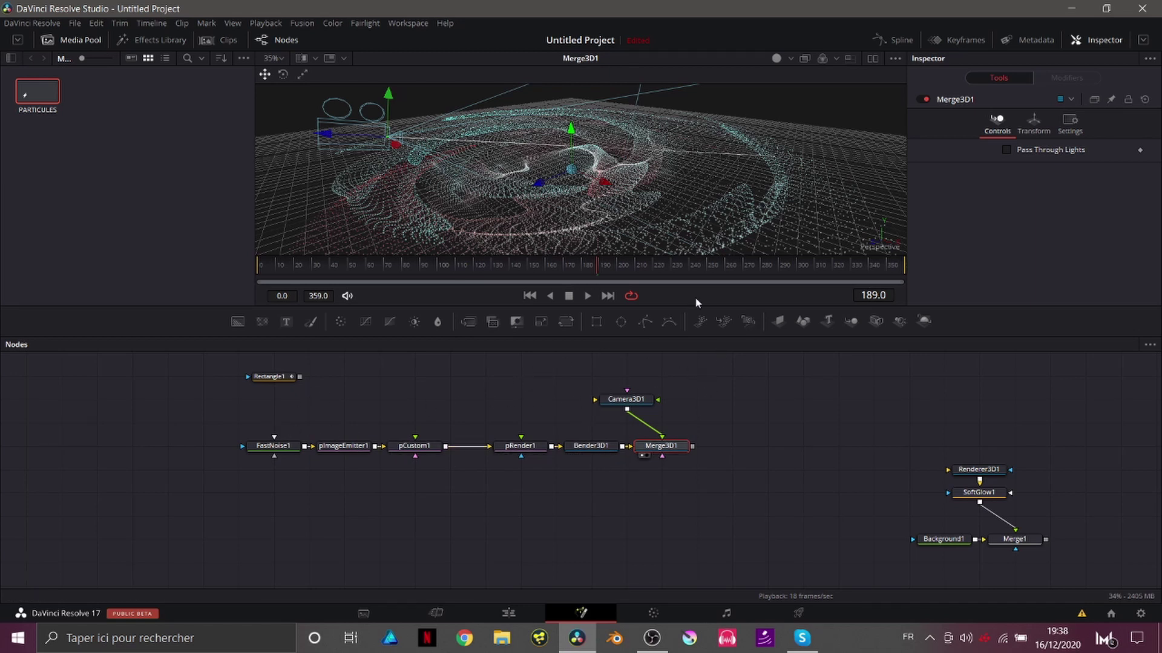
Copy the perspective view's point of view to Camera3D1
right_click(896, 253)
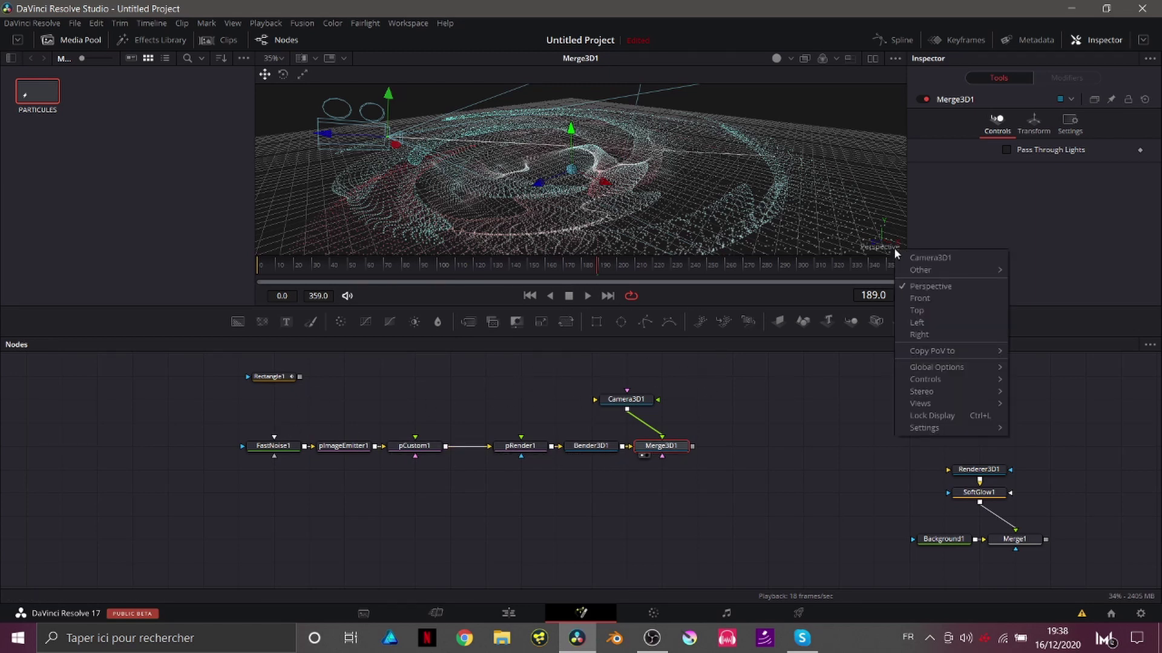
mouse_move(920, 352)
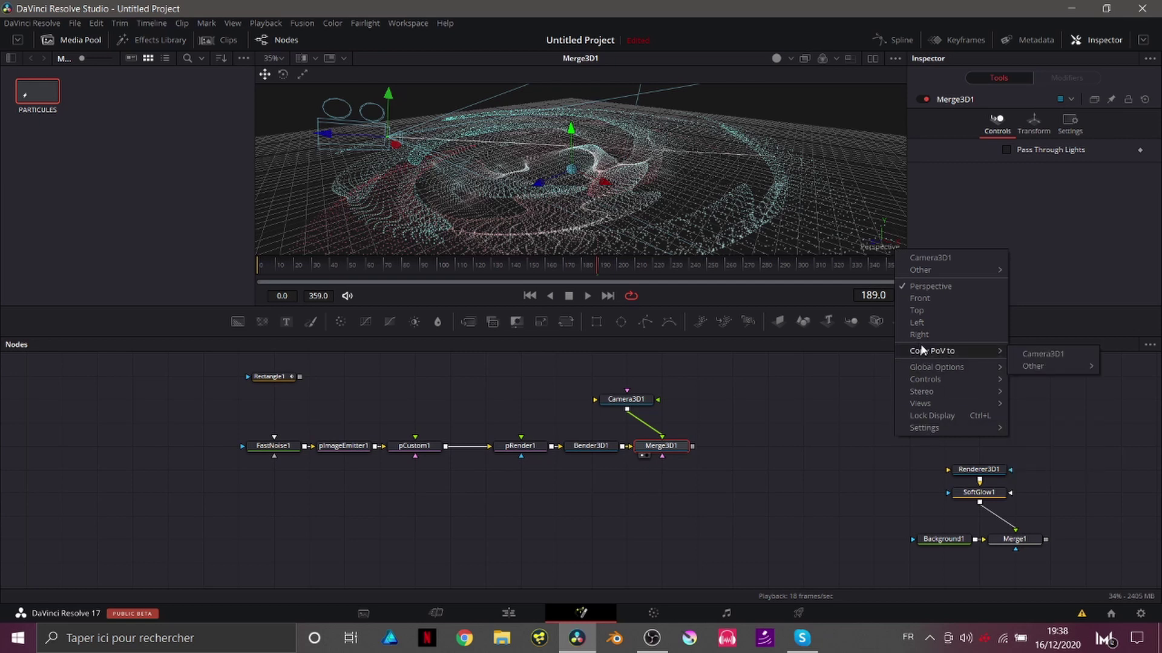
left_click(1038, 355)
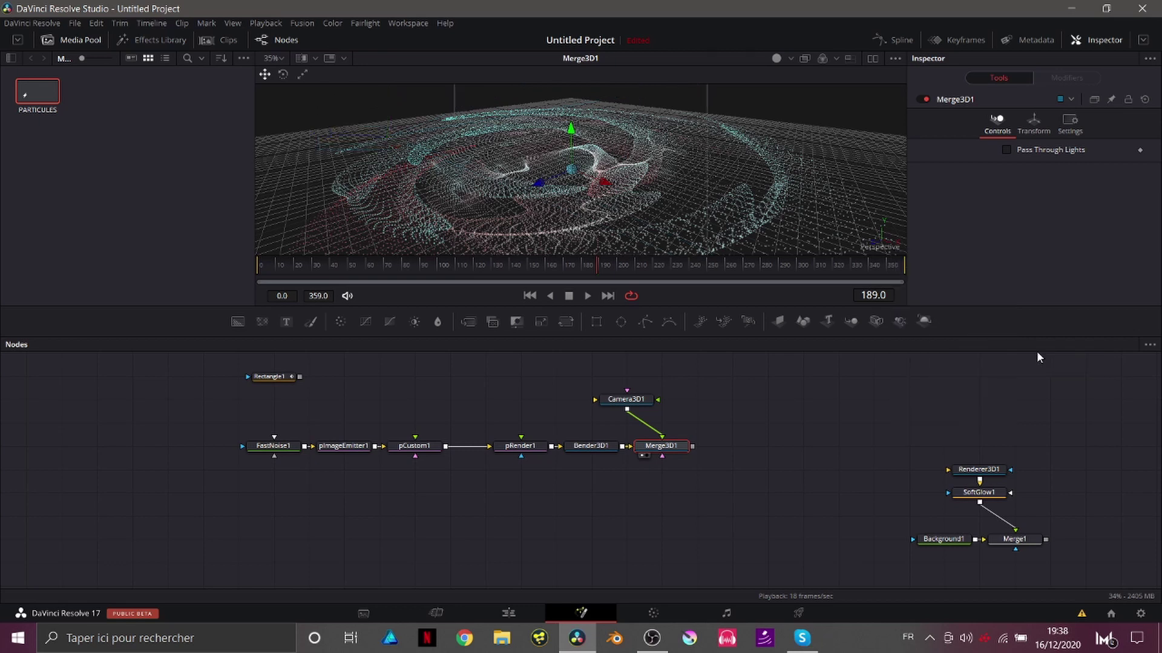
Connect Merge3D1 to Renderer3D1, display Merge1 in the viewer and play back the composite
left_click_drag(691, 448, 979, 471)
left_click(995, 549)
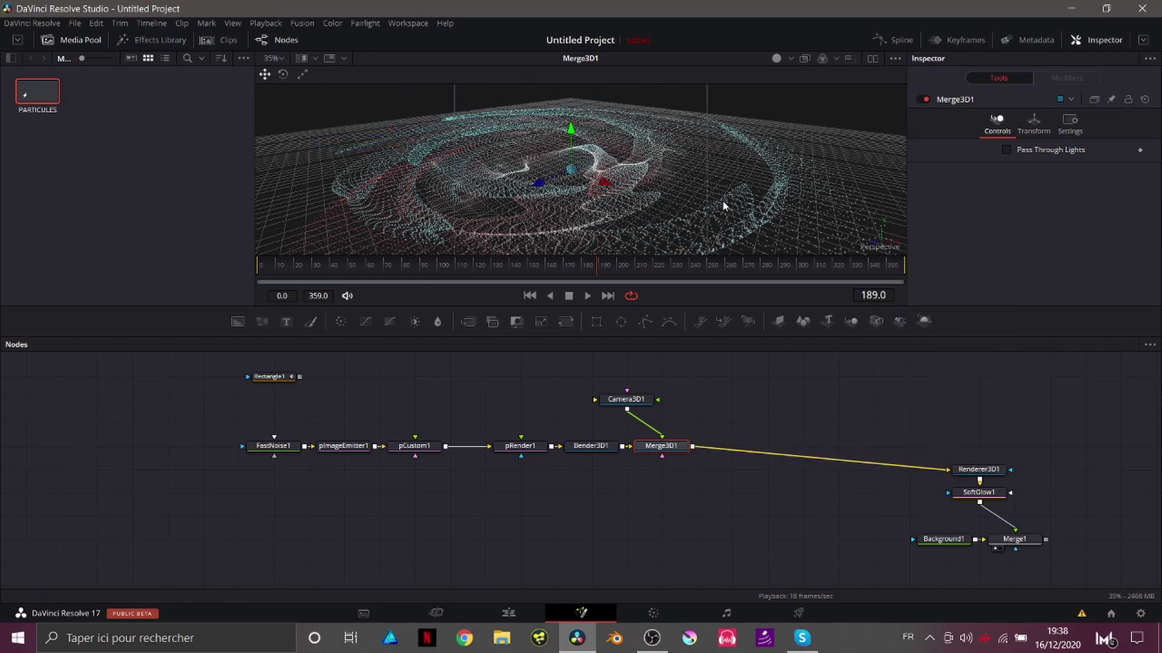
key("space")
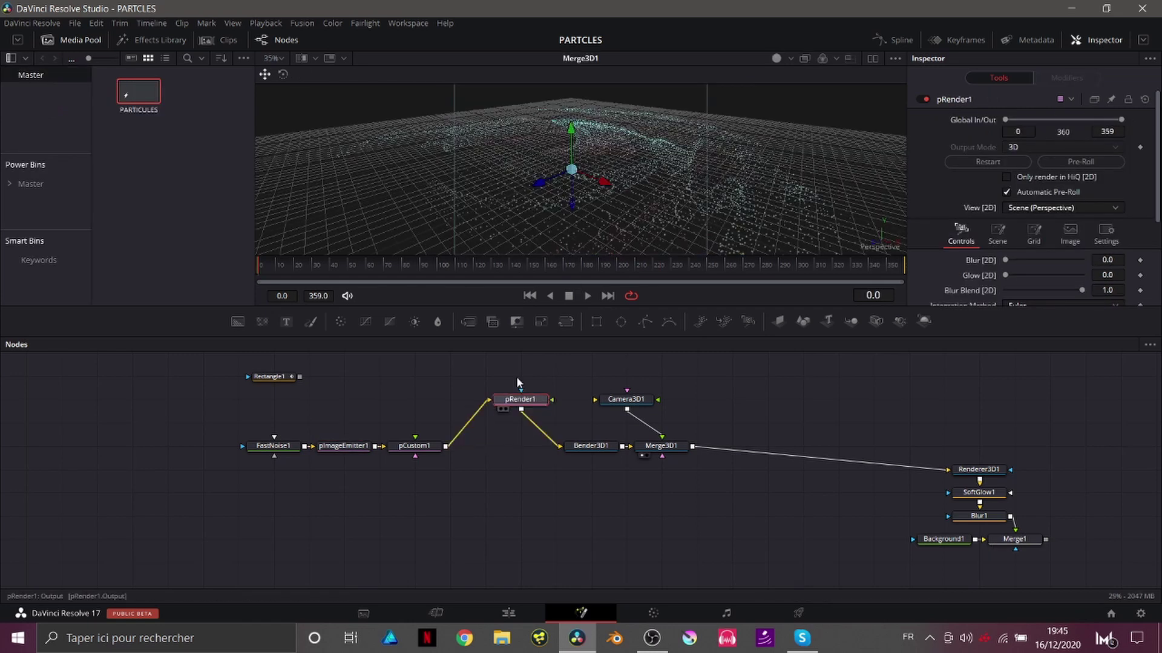
Realign pRender1 with the particle chain and display it in the viewer
left_click_drag(517, 376, 519, 427)
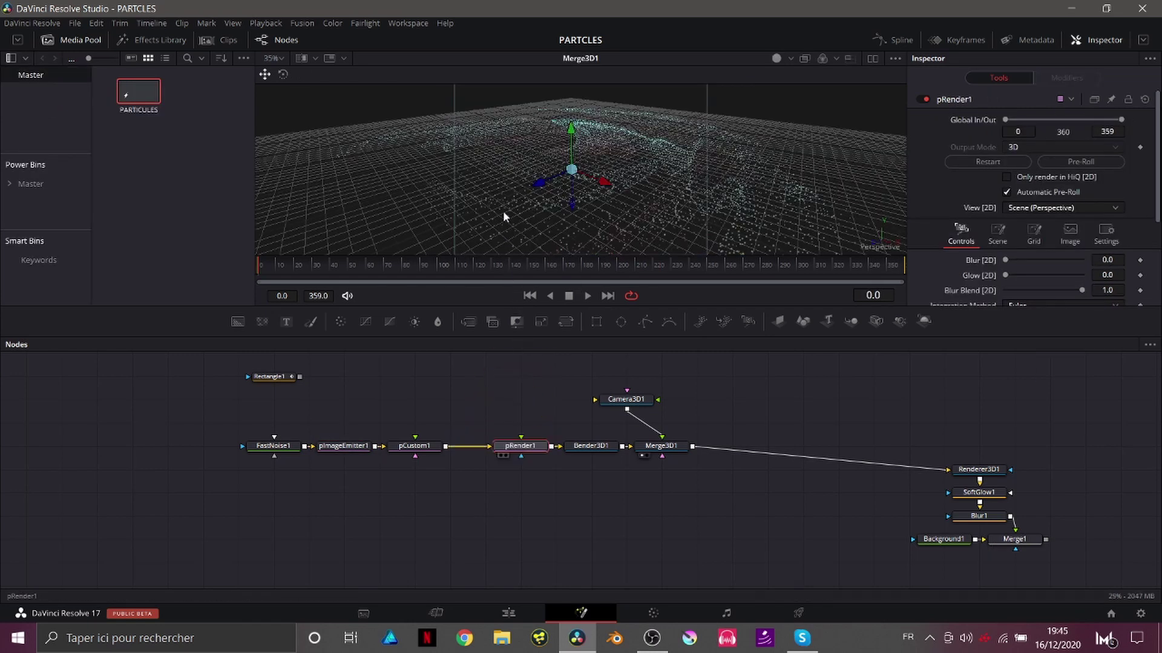
left_click_drag(503, 212, 503, 213)
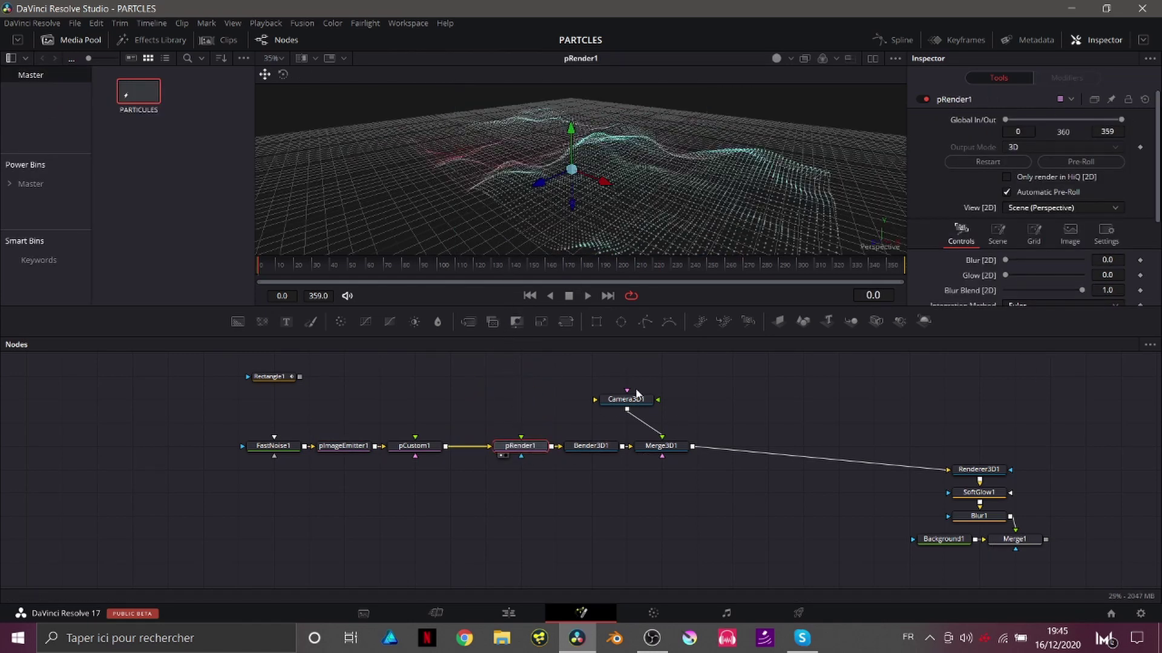
left_click(571, 436)
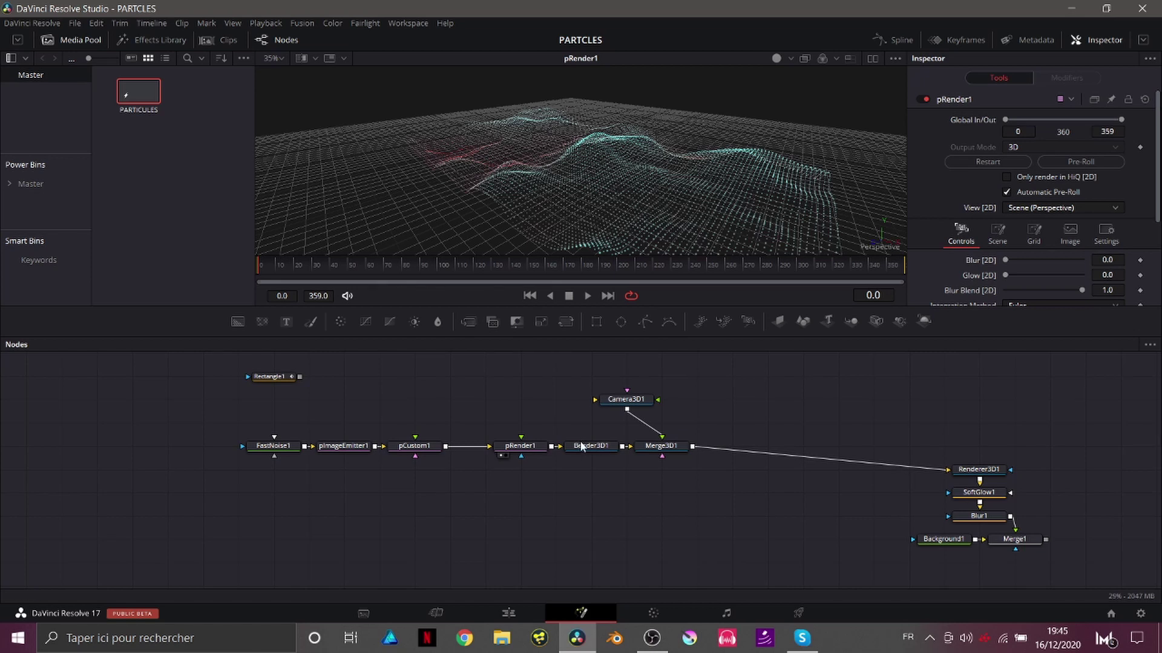
Delete Bender3D1, then disconnect Merge3D1 from pRender1 and move it with Camera3D1 closer to Renderer3D1
left_click(582, 444)
key("Delete")
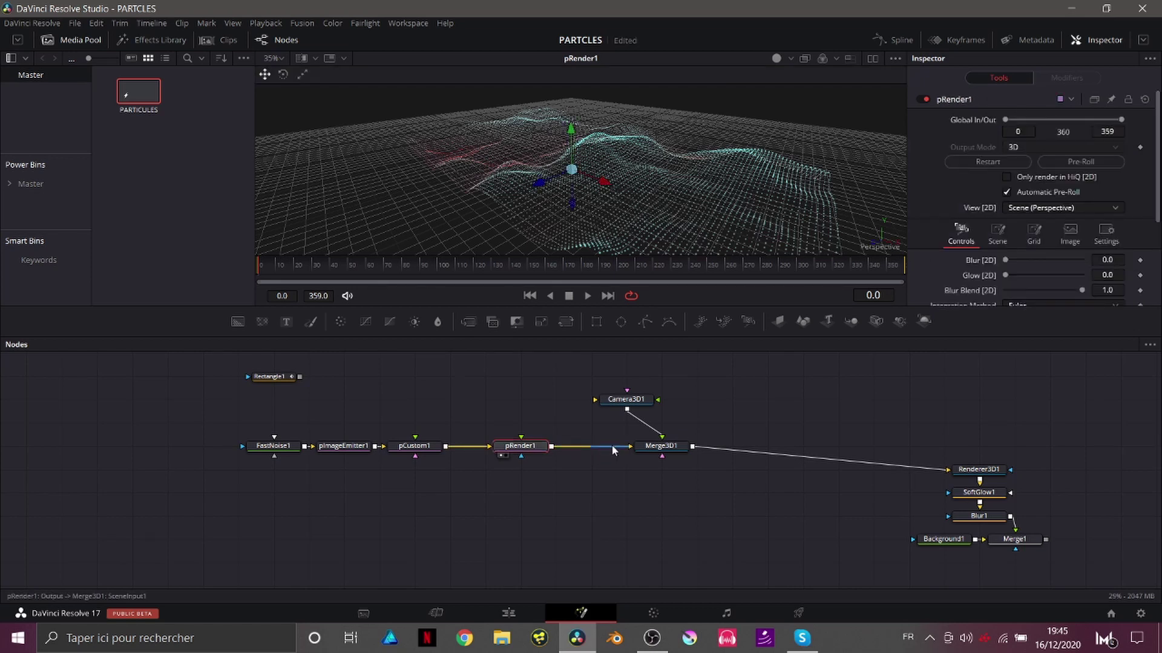
left_click_drag(611, 445, 838, 446)
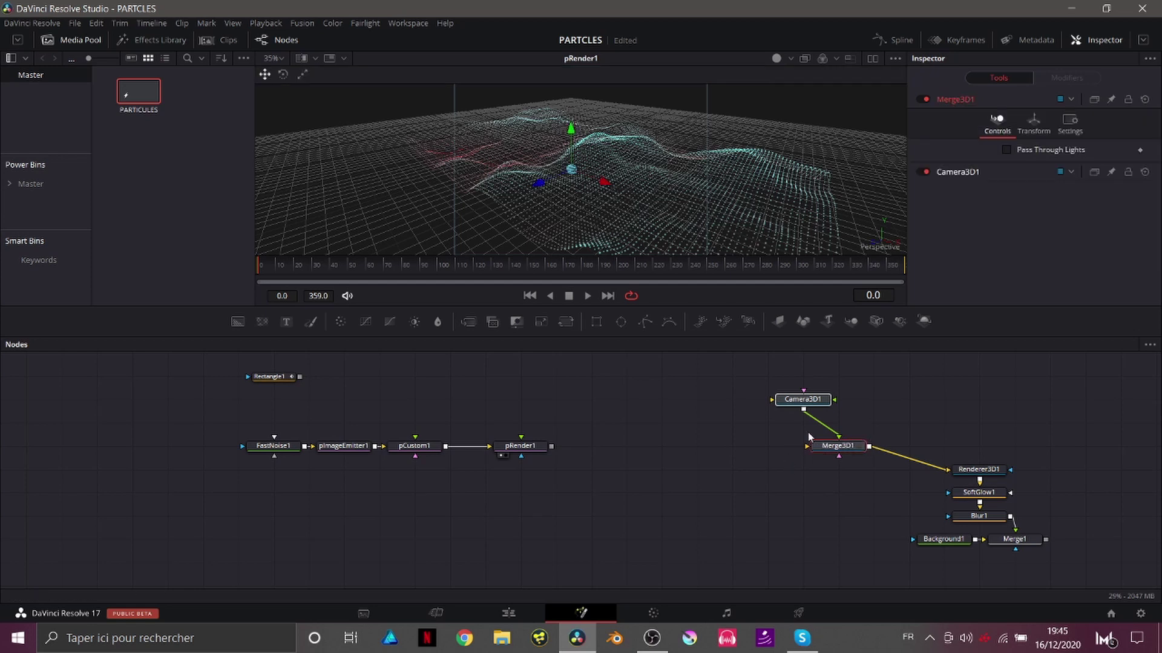
Set the Size Variance in pImageEmitter1's style settings to 0.0
left_click_drag(519, 448, 561, 215)
scroll(561, 213, "up", 3)
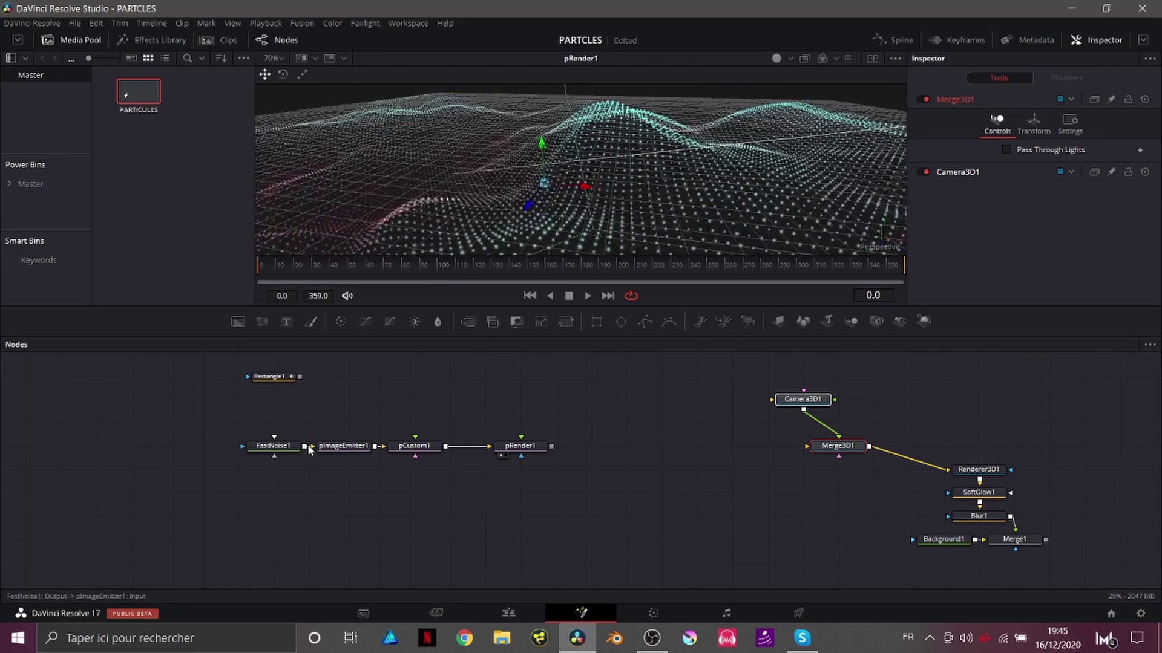
left_click(337, 446)
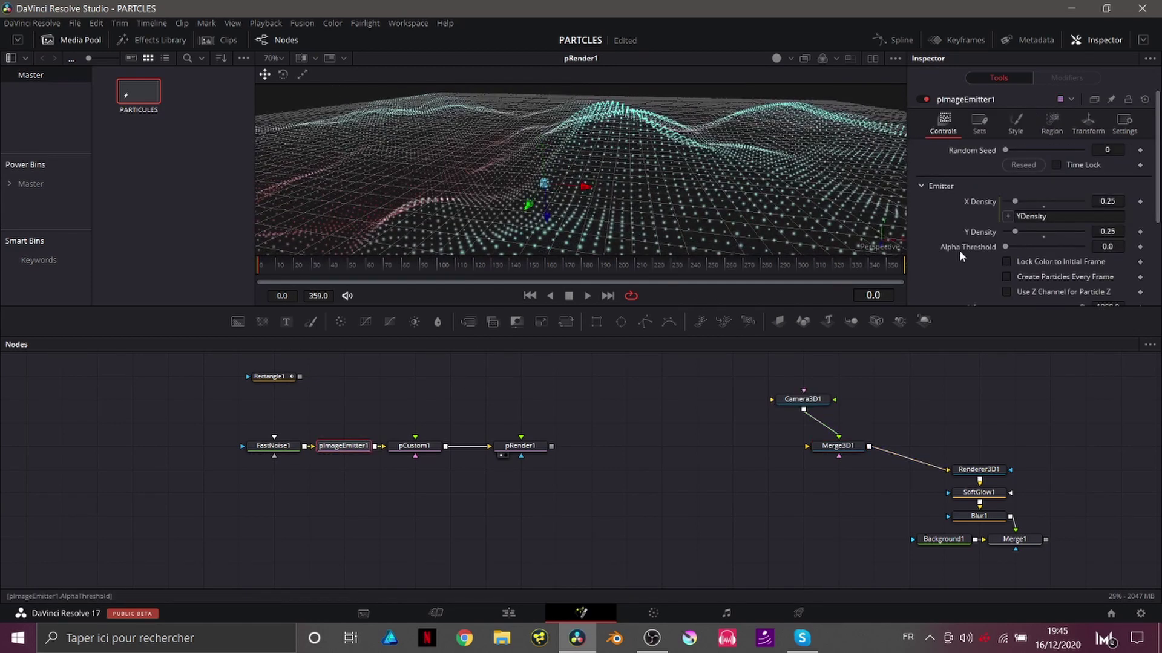
left_click(1015, 123)
left_click_drag(1010, 249, 1002, 249)
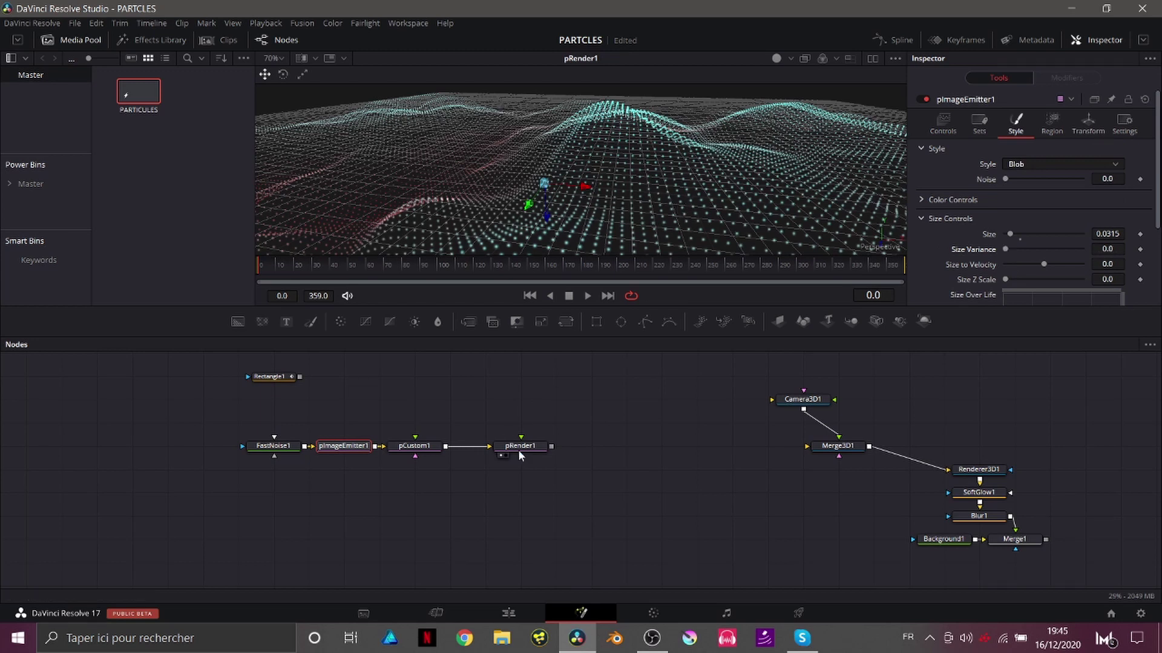
Move pRender1 closer to pCustom1, add a Replicate 3D node after it and display the new node
left_click_drag(529, 454, 495, 458)
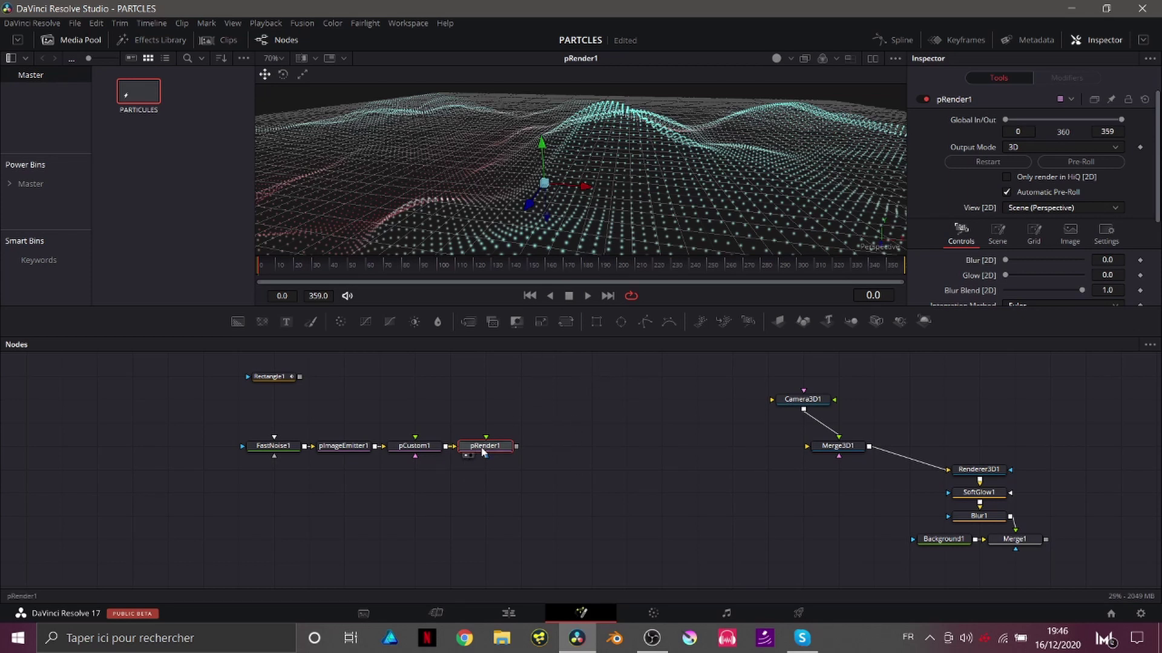
key("shift+space")
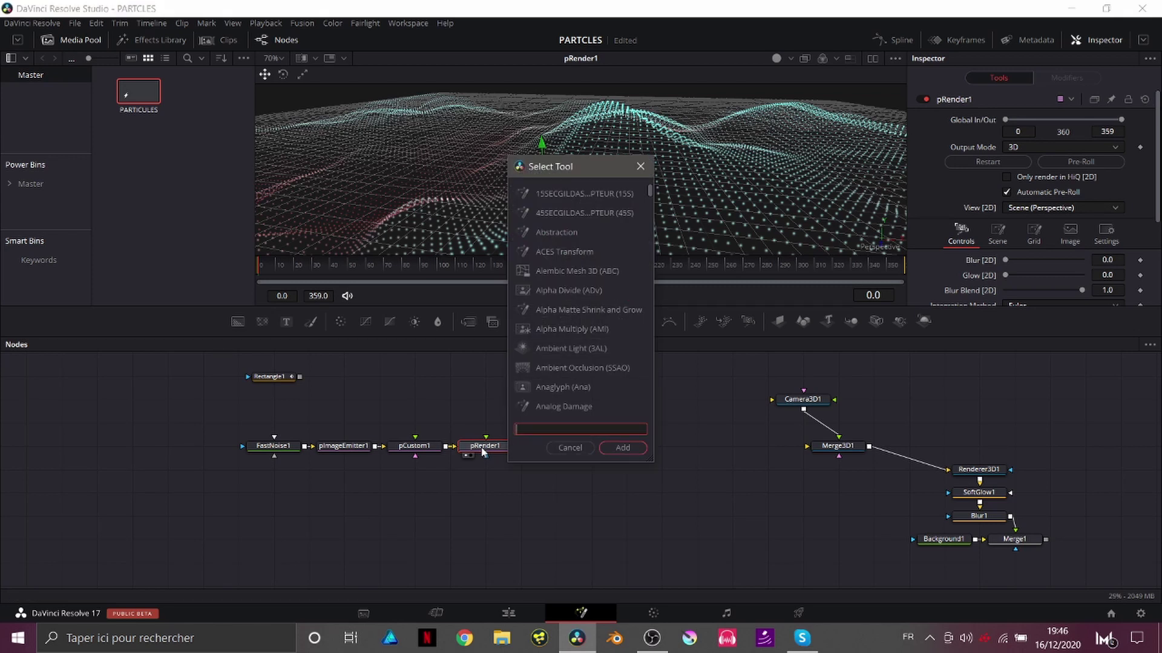
type("EPL")
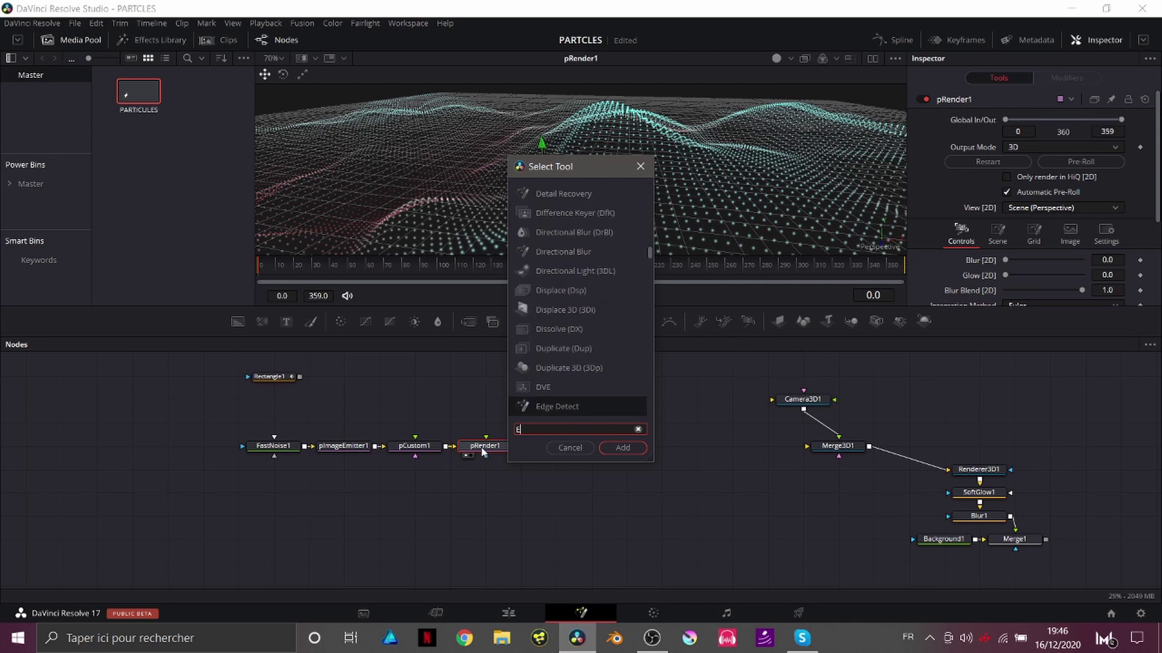
key("Down")
key("Down")
key("Down")
key("Down")
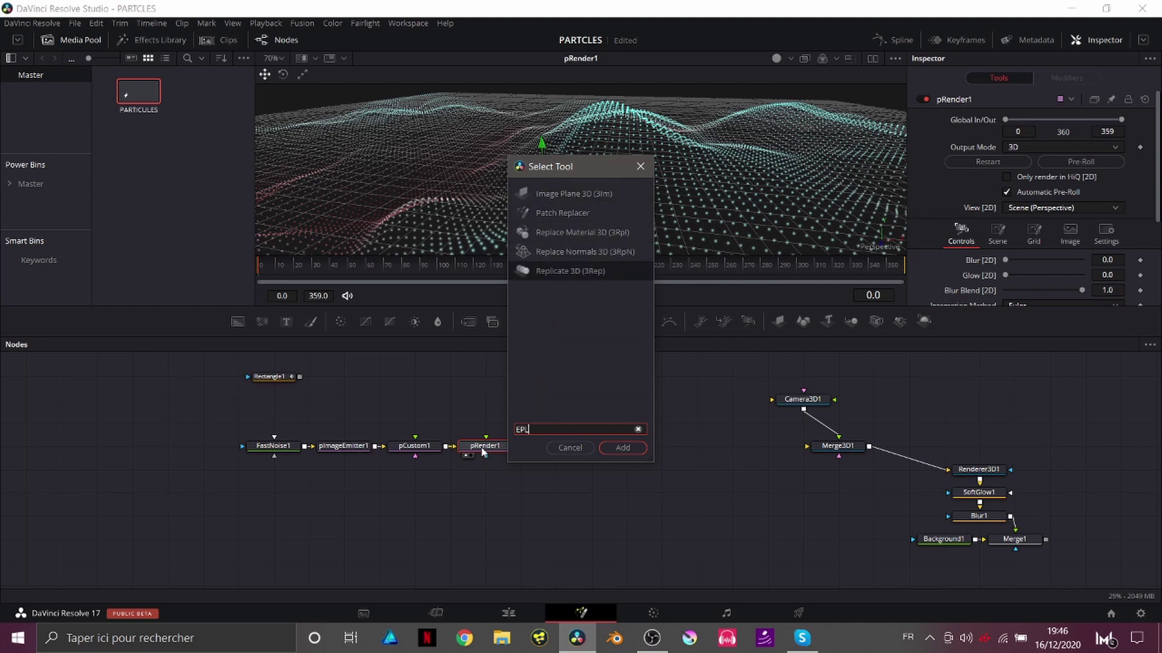
key("Return")
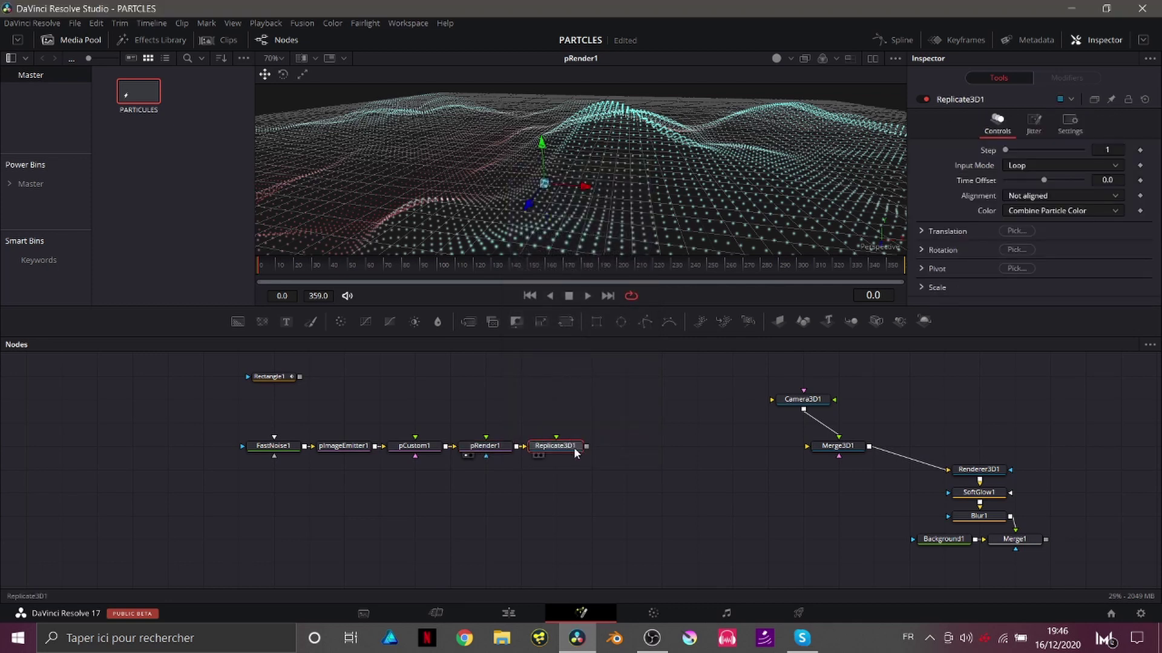
key("1")
Add a Shape 3D node set to Cube and connect it to Replicate3D1's second input
left_click_drag(803, 321, 561, 379)
left_click(1026, 150)
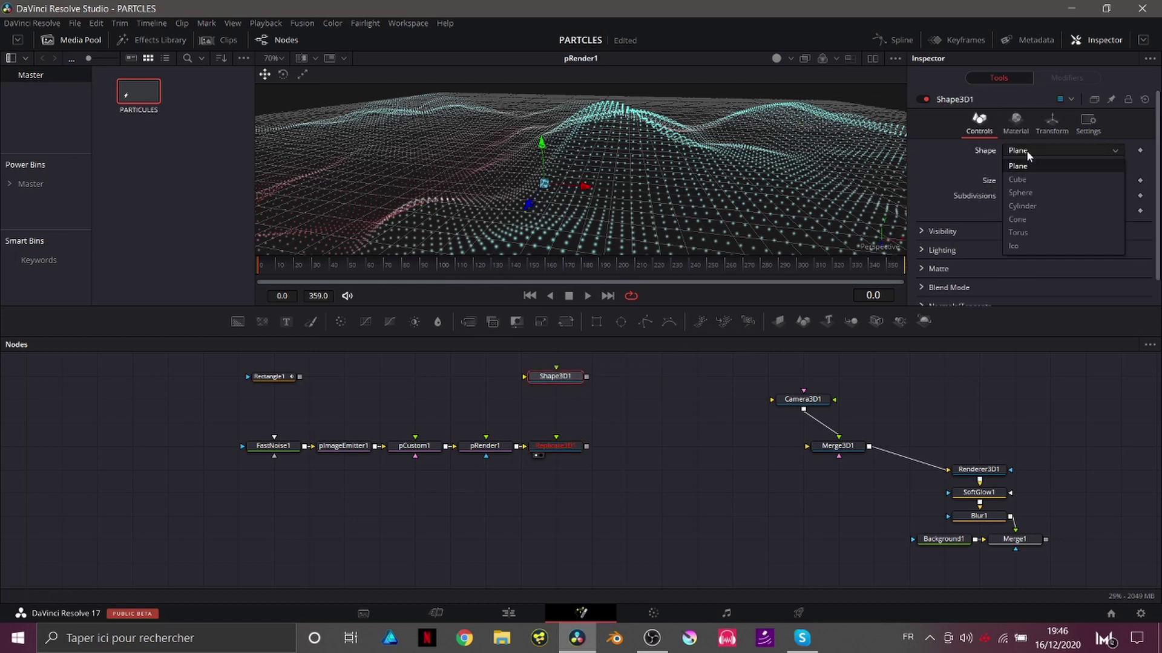
left_click(1022, 179)
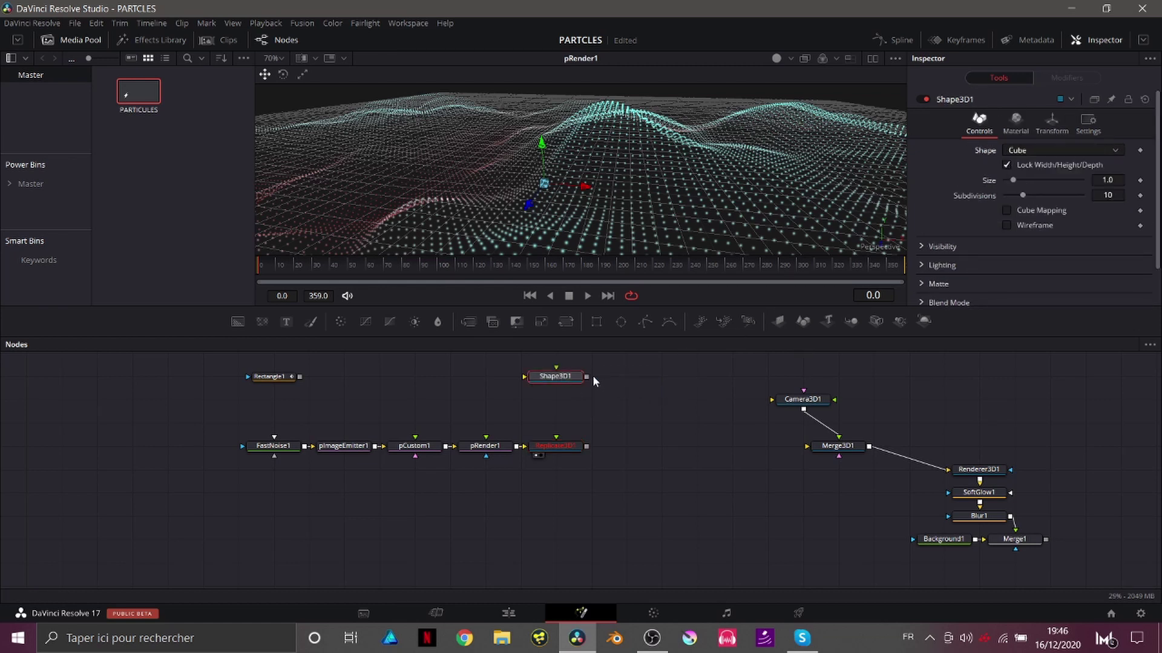
left_click_drag(586, 376, 560, 457)
left_click(561, 462)
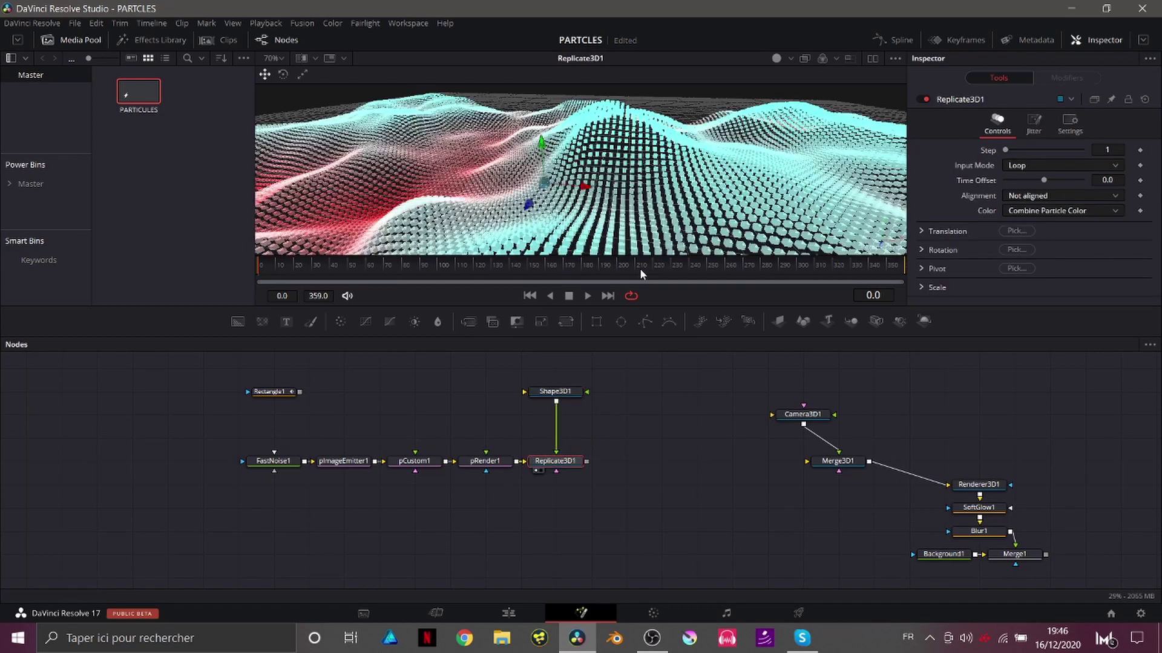
Enable lighting in the viewer and set Replicate3D1's locked X/Y/Z Scale to 1.457
left_click(776, 58)
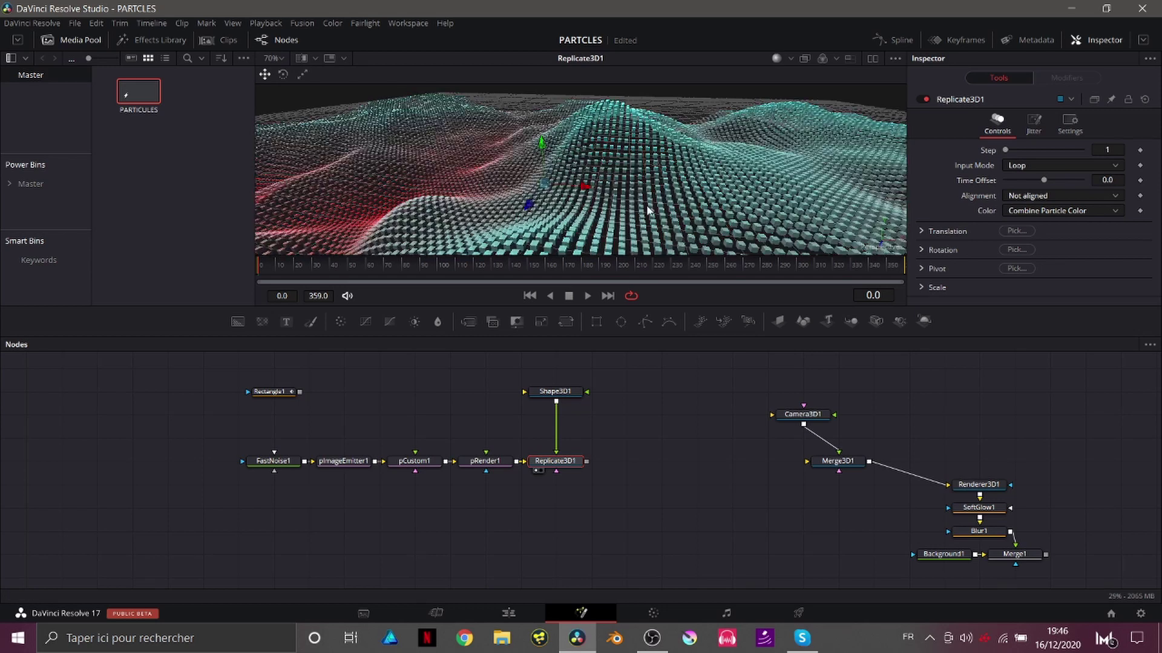
scroll(647, 211, "down", 3)
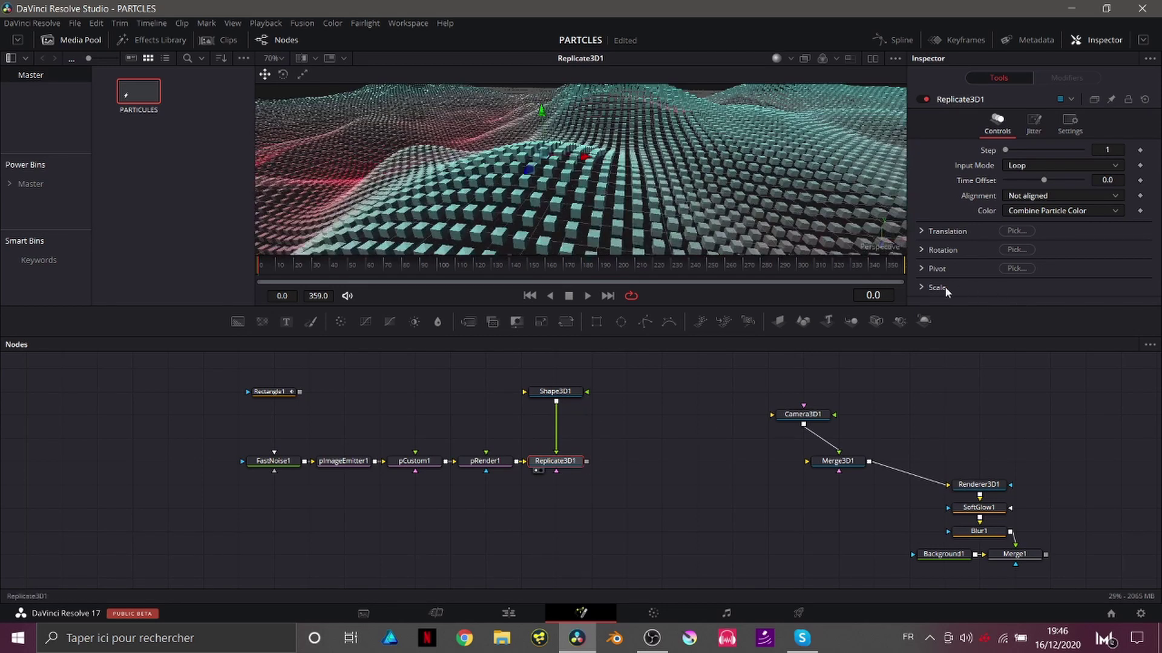
left_click(921, 288)
scroll(920, 285, "down", 1)
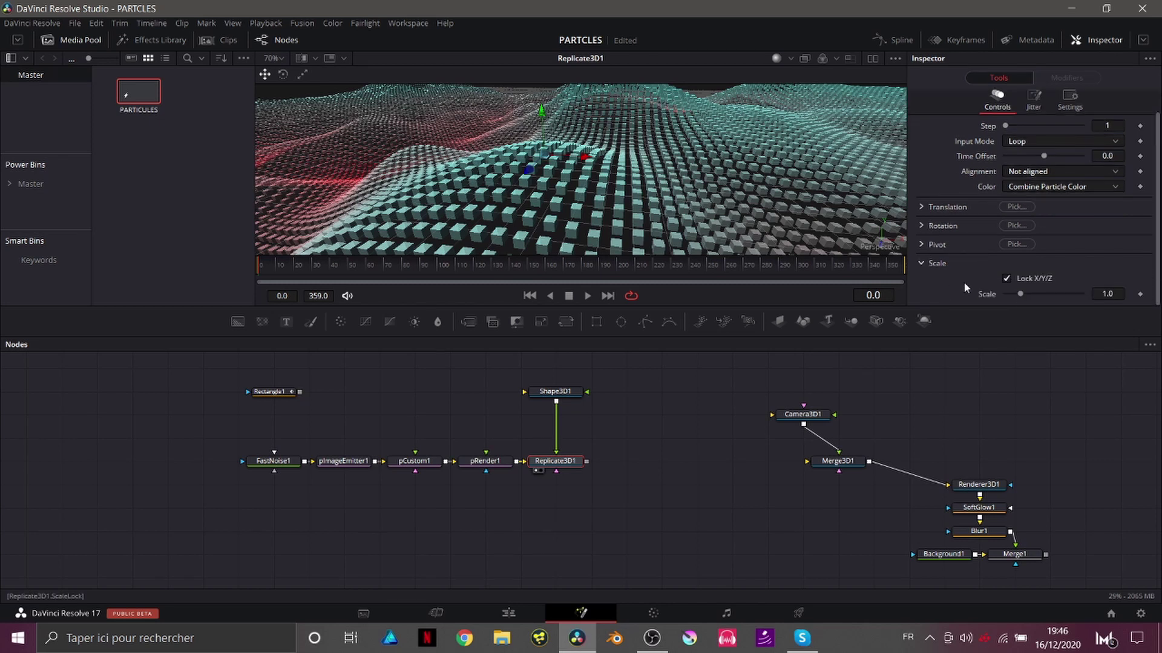
left_click_drag(1022, 294, 1025, 294)
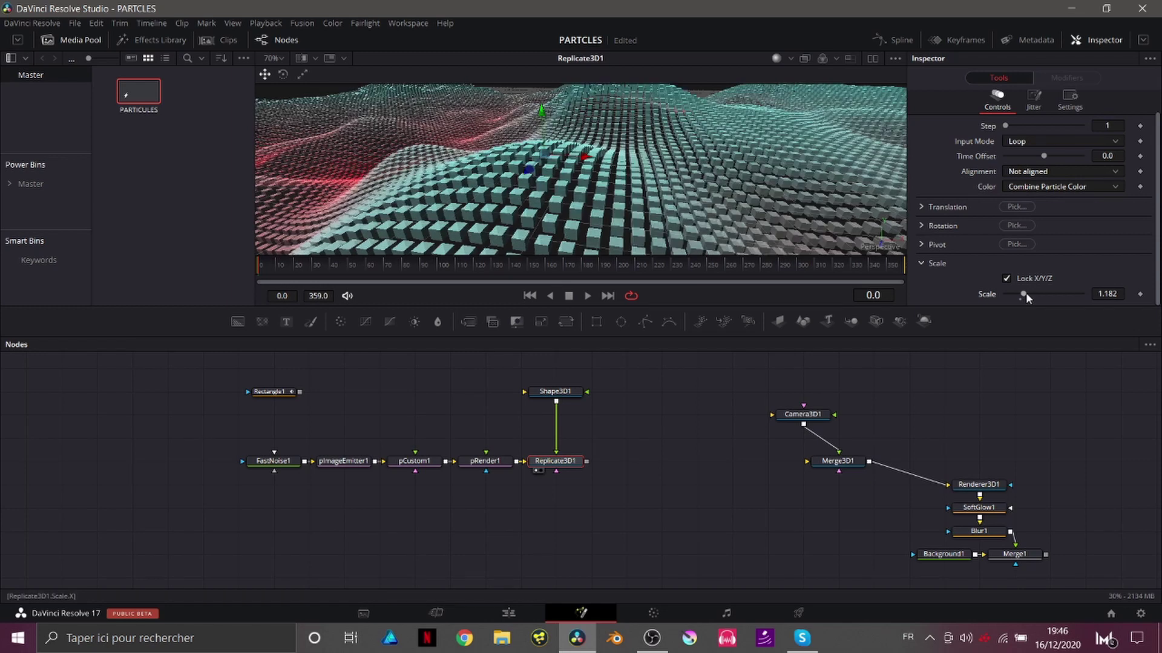
left_click_drag(1026, 293, 1029, 293)
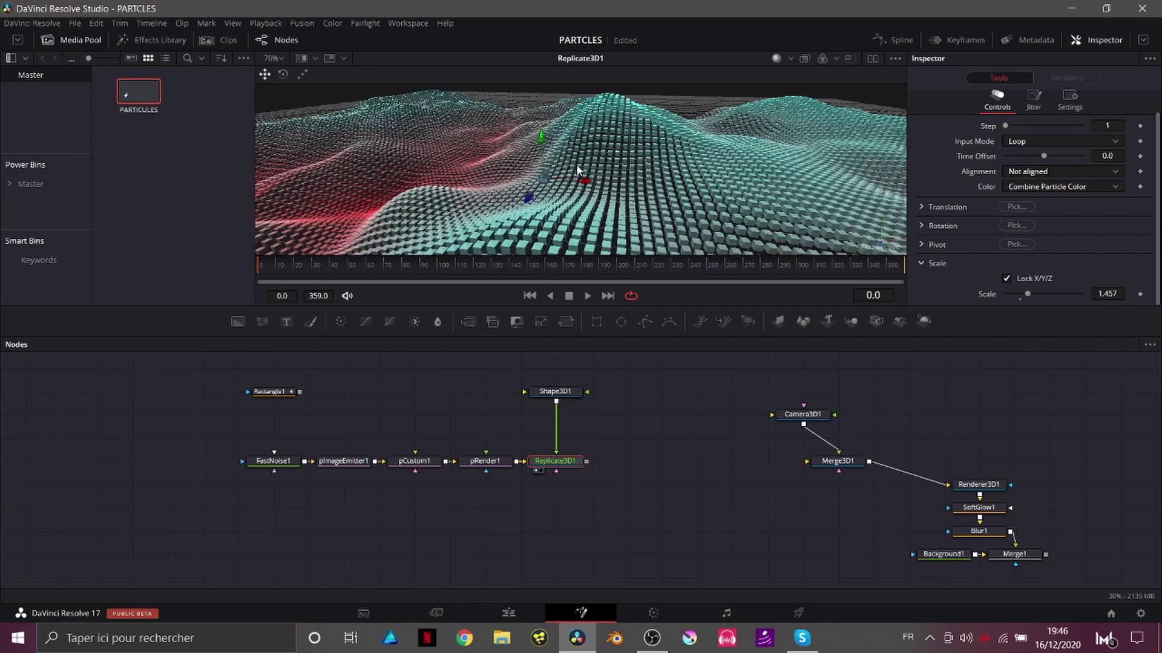
Play back the cube terrain and look through the shape types available for Shape3D1
key("space")
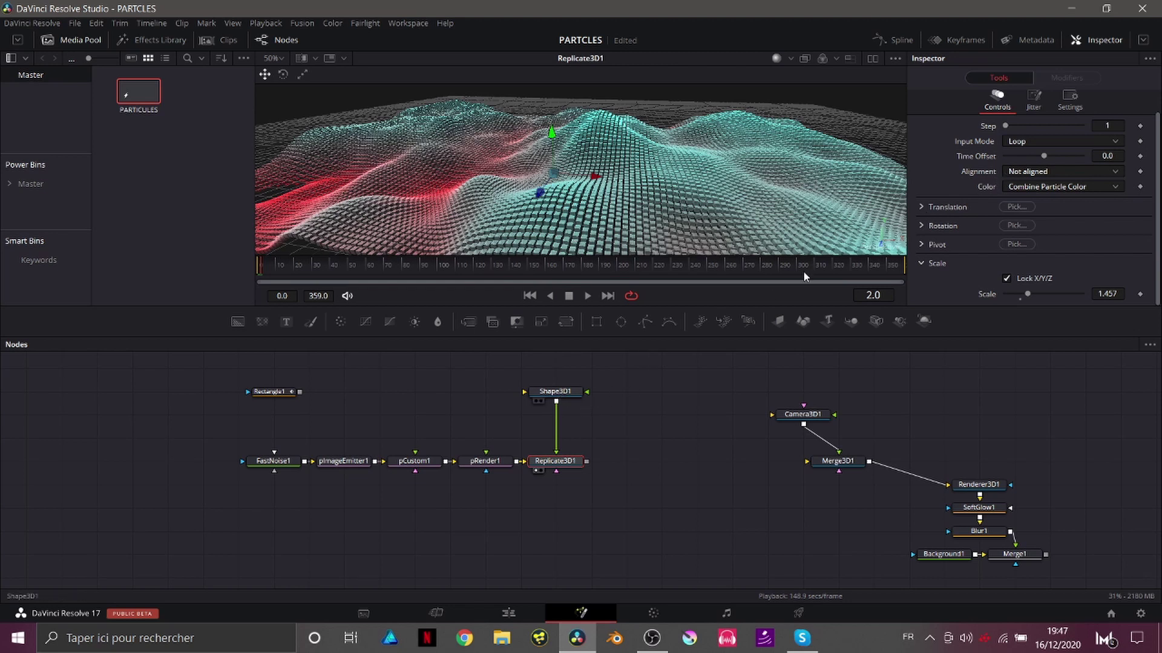
left_click(1022, 127)
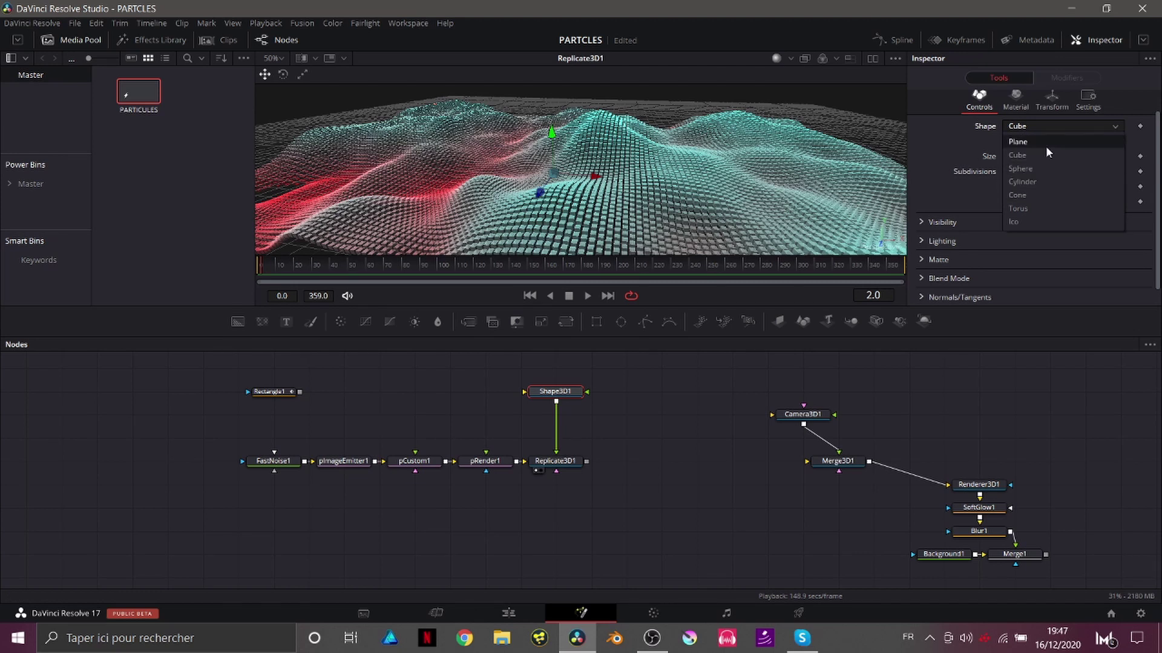
left_click(680, 418)
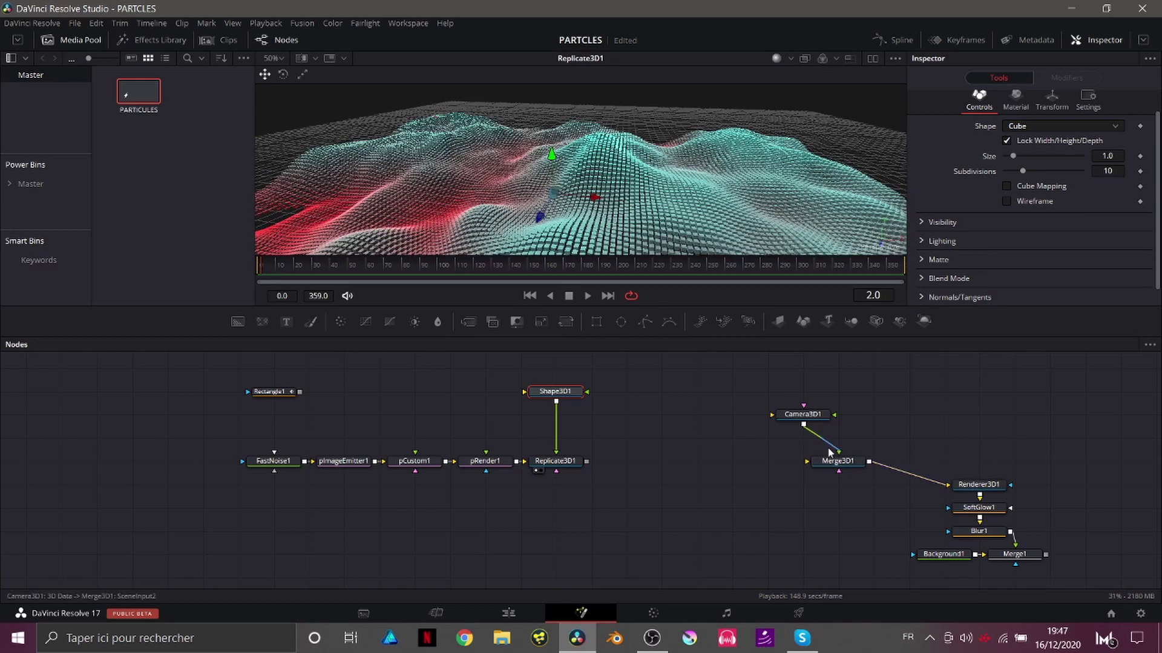
Connect Replicate3D1 to Merge3D1 and display Merge3D1 in the viewer
left_click_drag(586, 463, 818, 465)
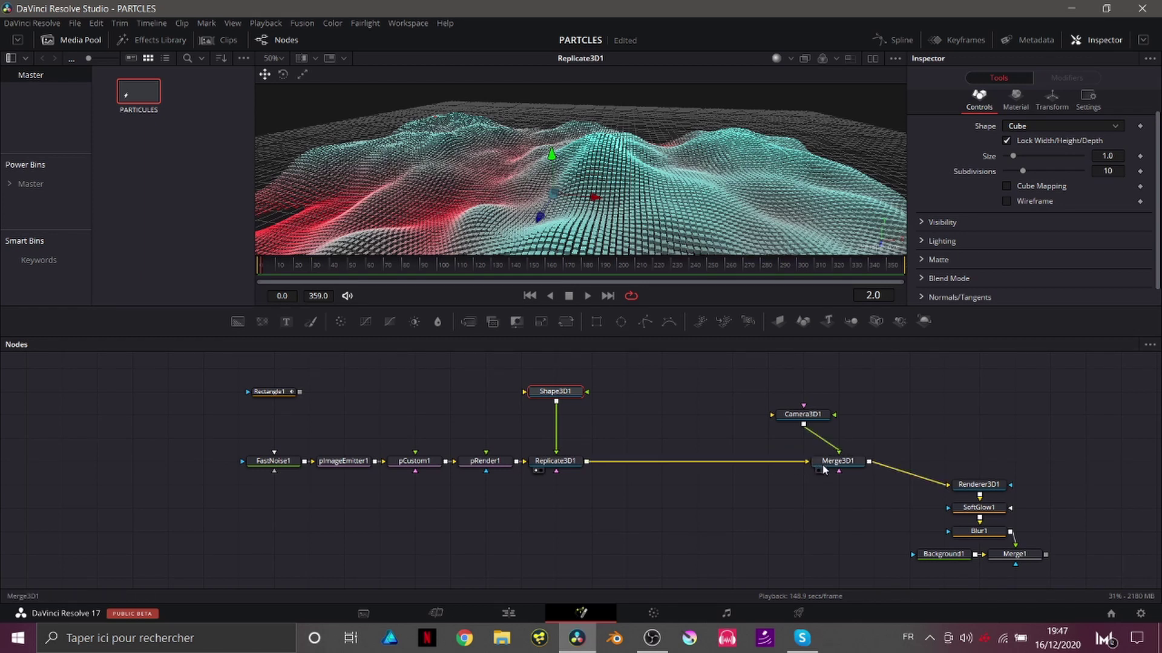
left_click(823, 466)
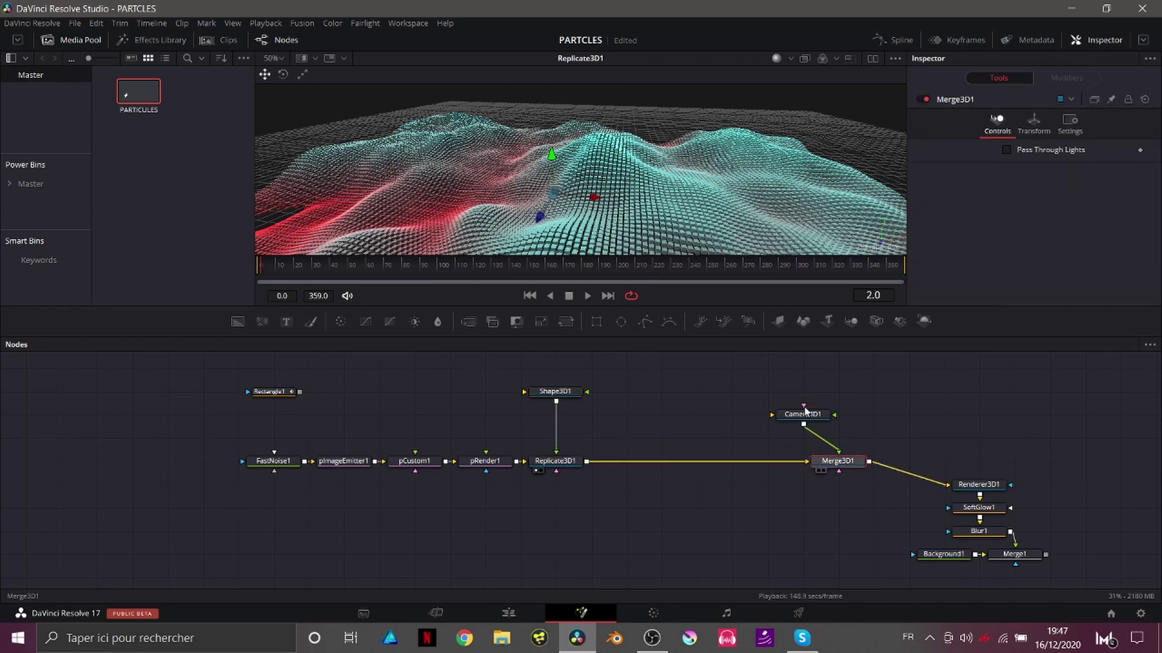
key("1")
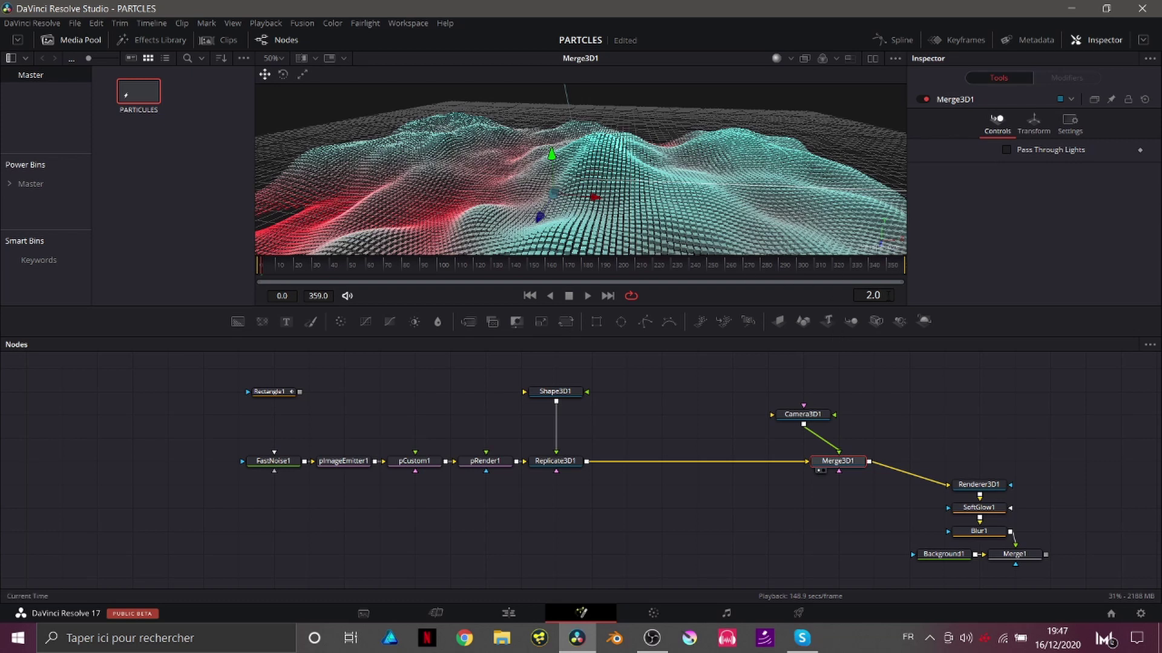
Match Camera3D1 to the current perspective view of the cube terrain by copying its point of view
right_click(879, 248)
mouse_move(921, 351)
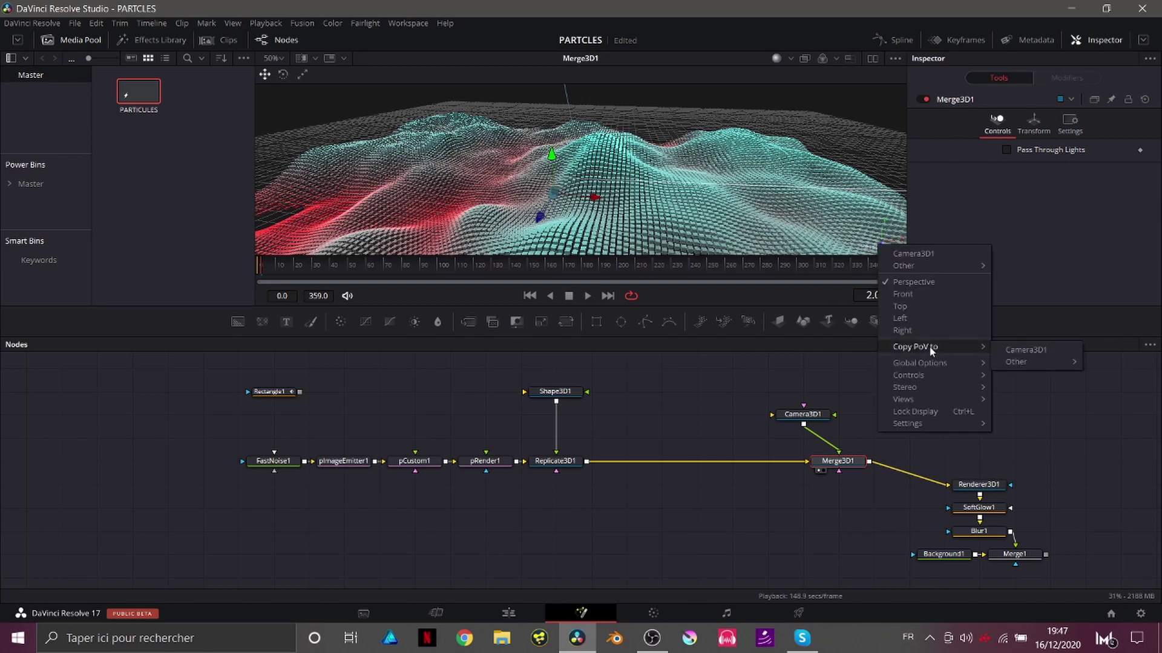
left_click(1018, 350)
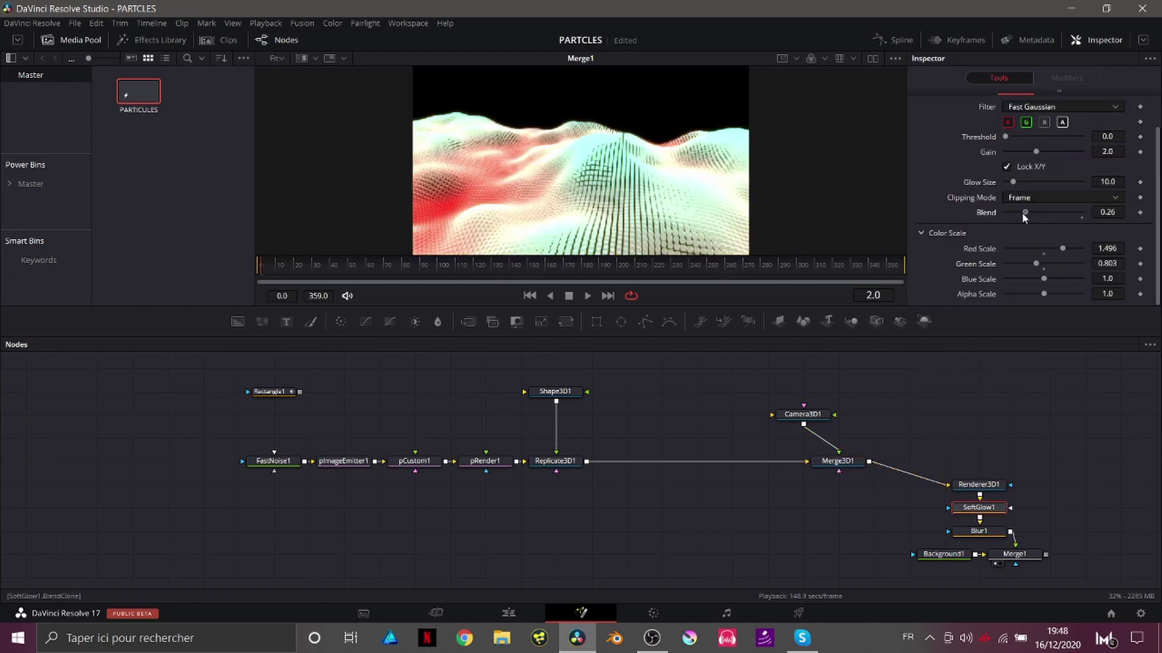
Lower SoftGlow1's Blend to about 0.26
left_click_drag(1022, 214, 1025, 216)
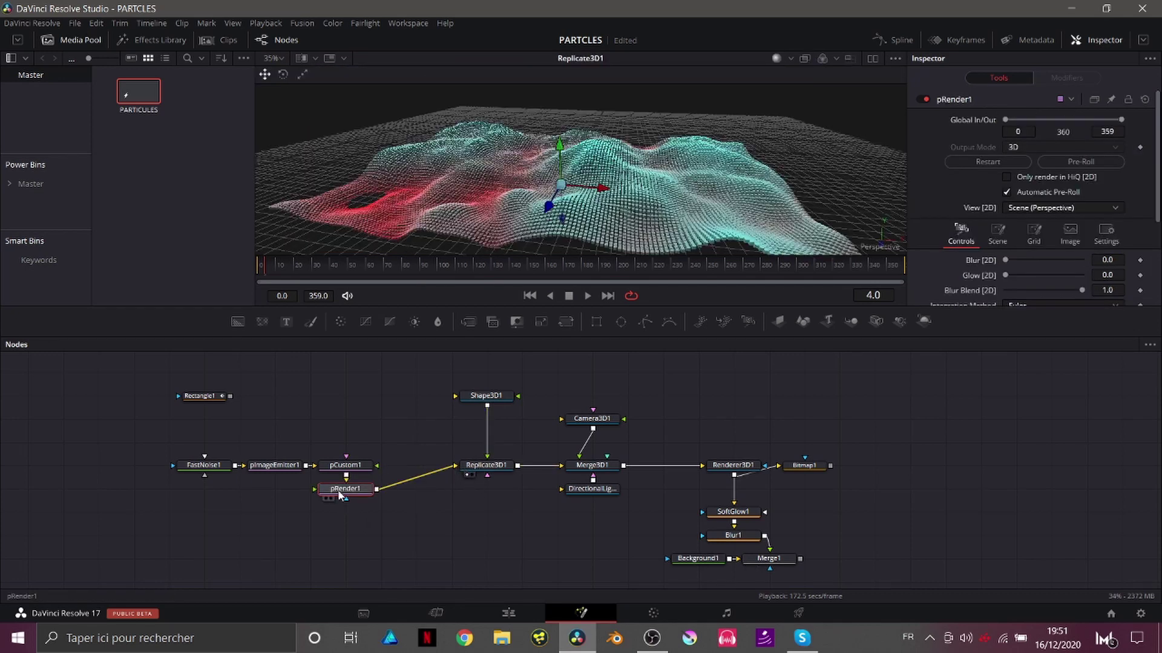
Insert a Bender3D node between pRender1 and Replicate3D1 and try the Twist bender type with a negative amount around the Y axis
key("shift+space")
type("bend")
key("Return")
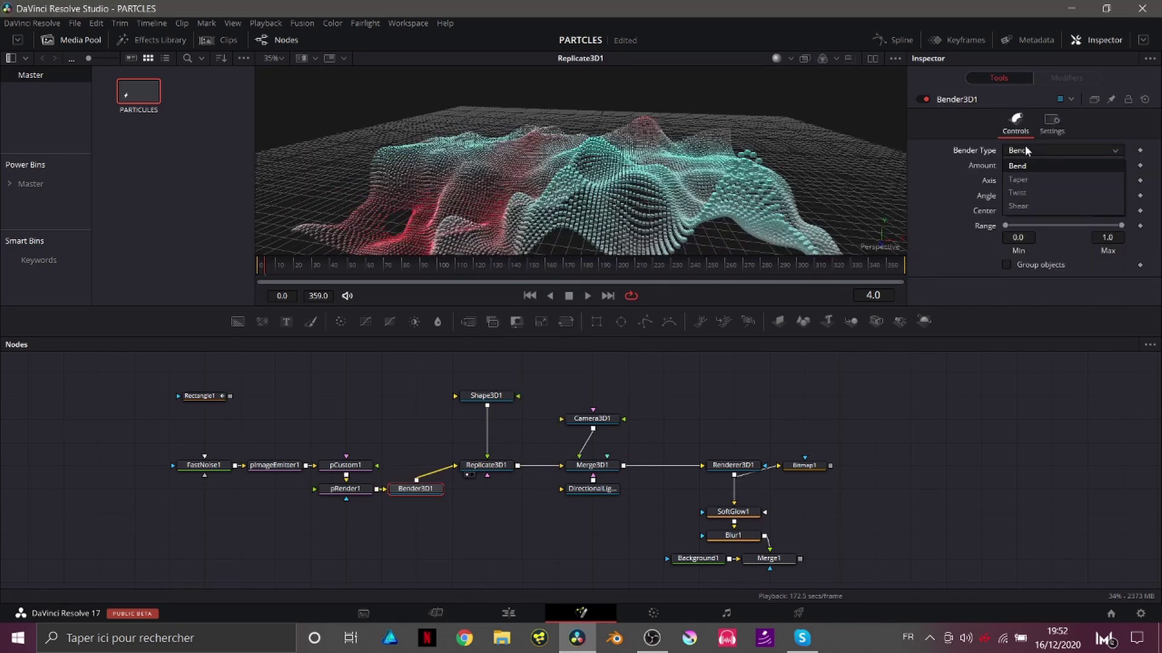
left_click(1029, 150)
left_click(1018, 192)
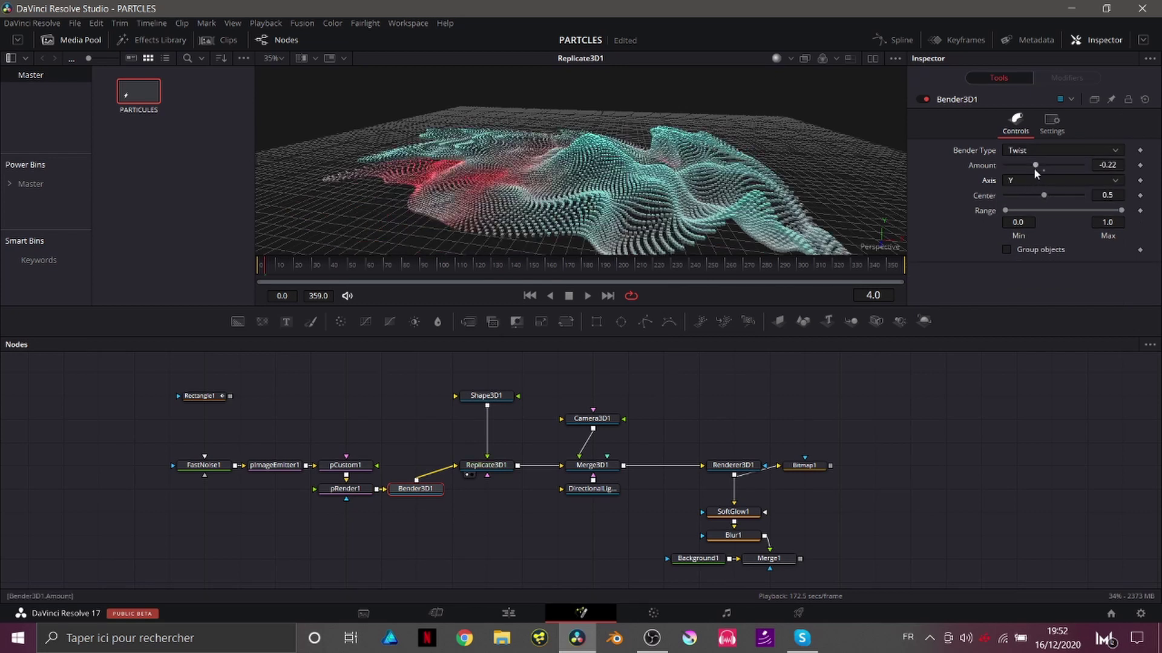
left_click_drag(1033, 168, 1016, 167)
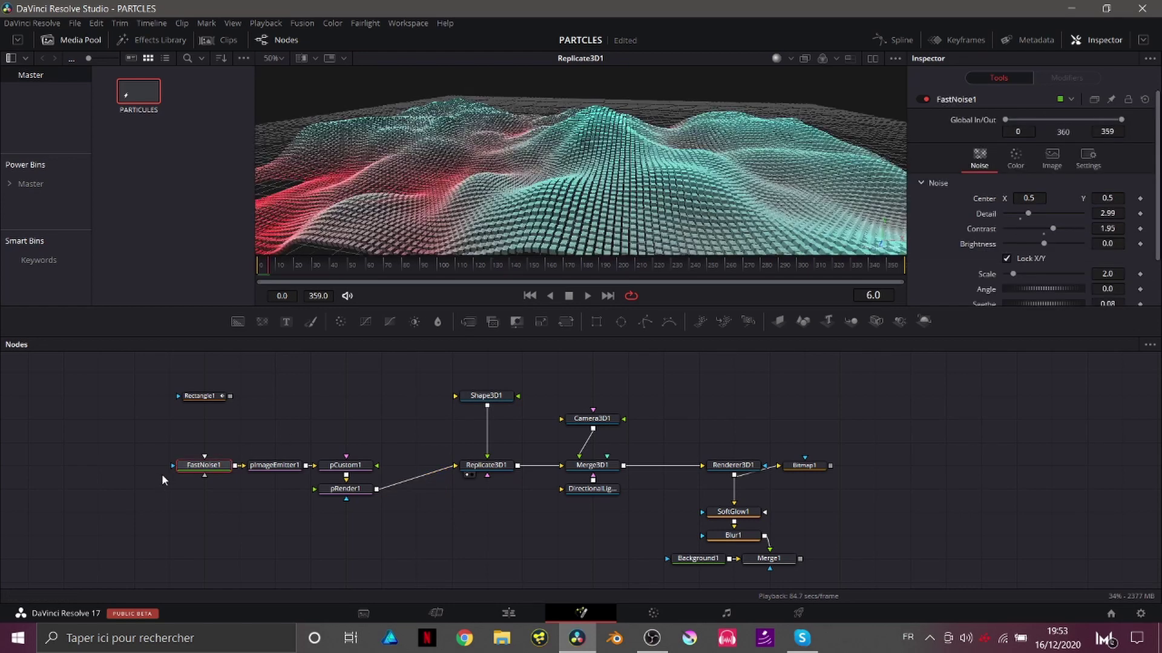
Change FastNoise1's color type from Two Color to Gradient
left_click(1020, 162)
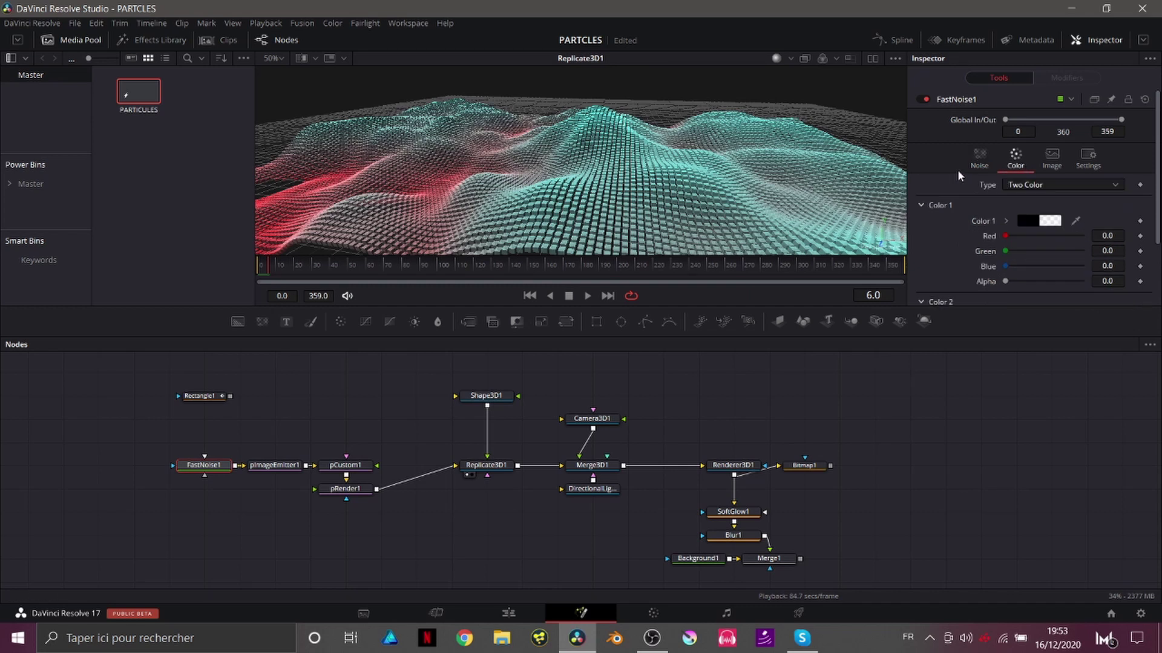
left_click(1043, 187)
left_click(1037, 216)
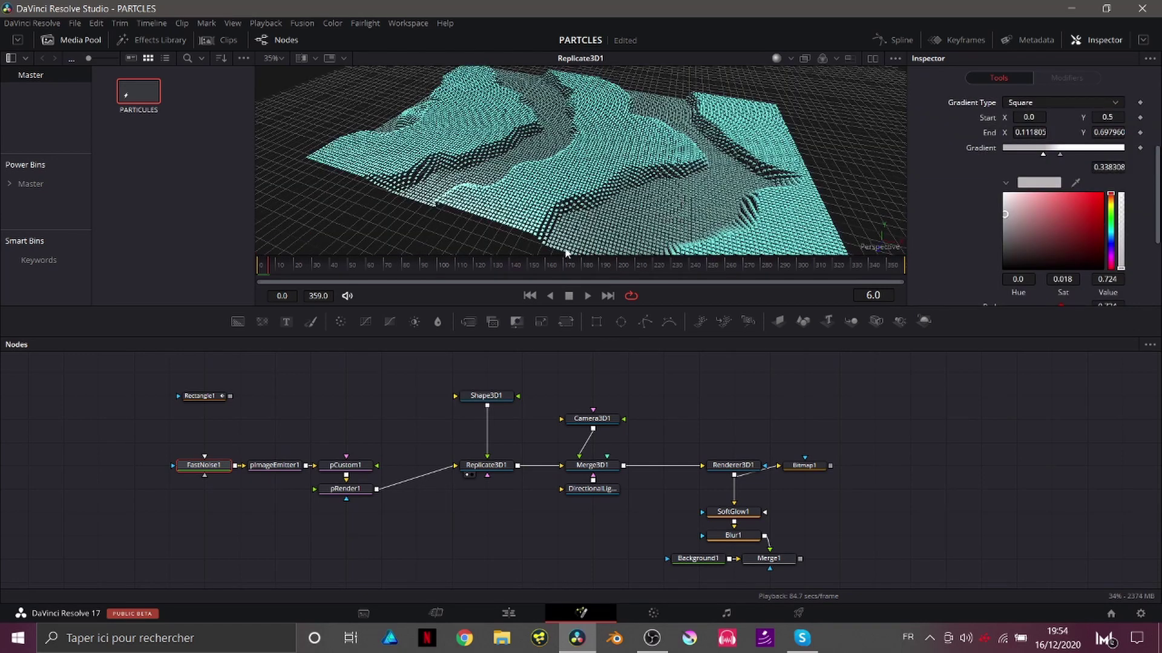
Reduce FastNoise1's noise Detail to the minimum to smooth the cube terrain
scroll(925, 169, "up", 3)
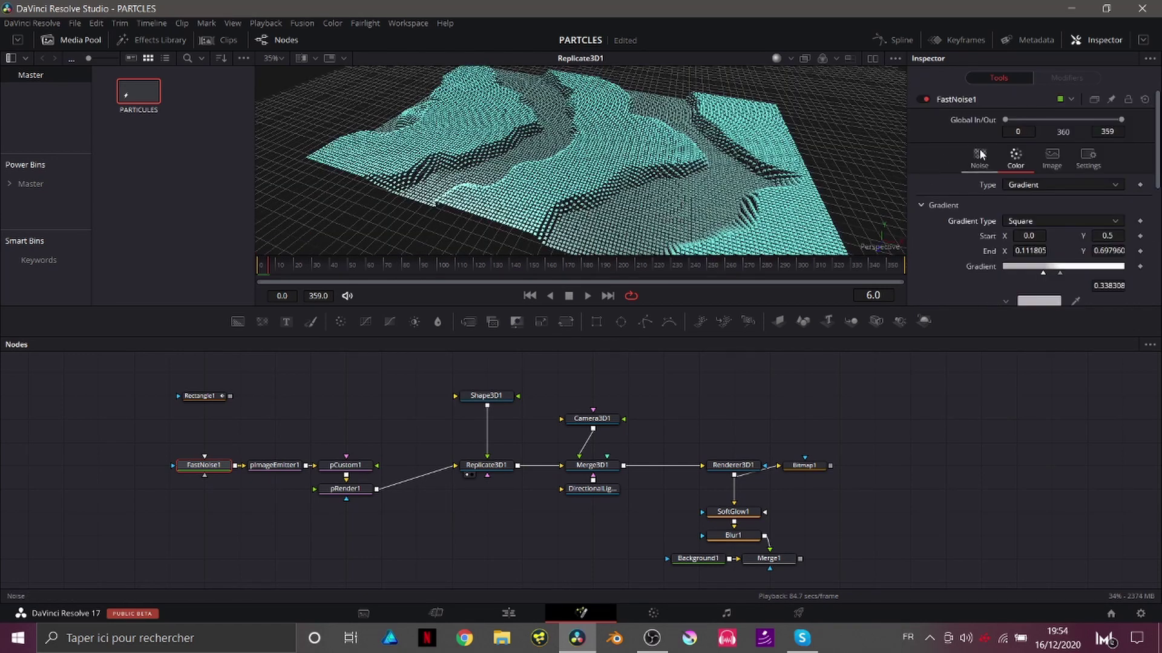
left_click(979, 155)
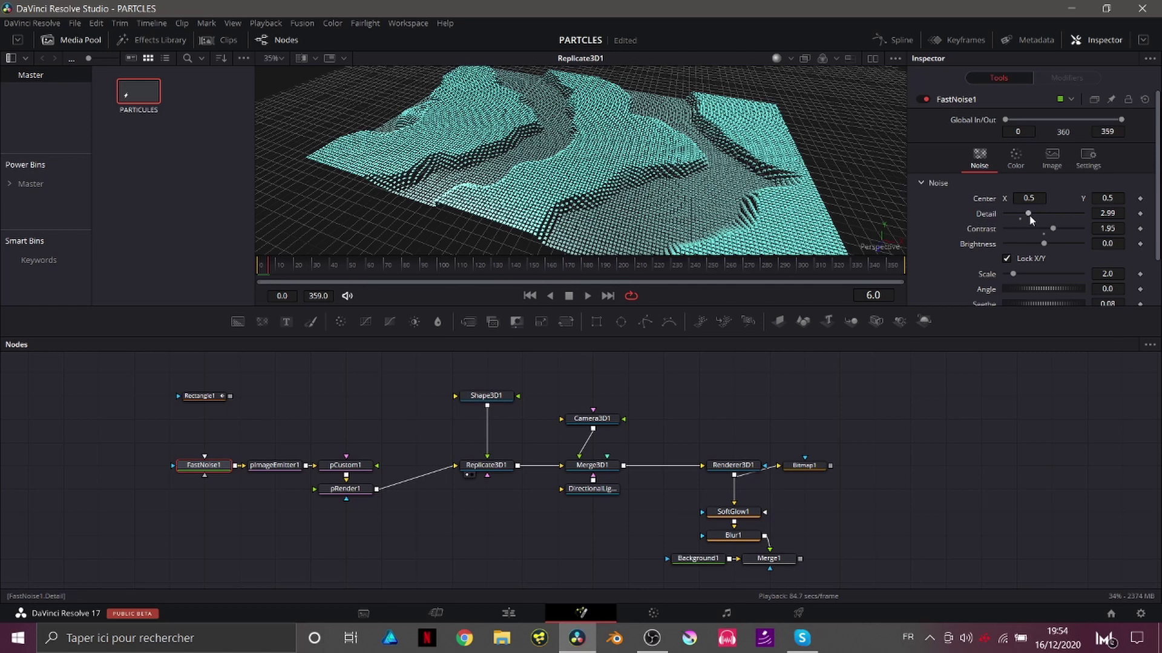
left_click_drag(1029, 216, 1005, 213)
left_click_drag(670, 173, 652, 175)
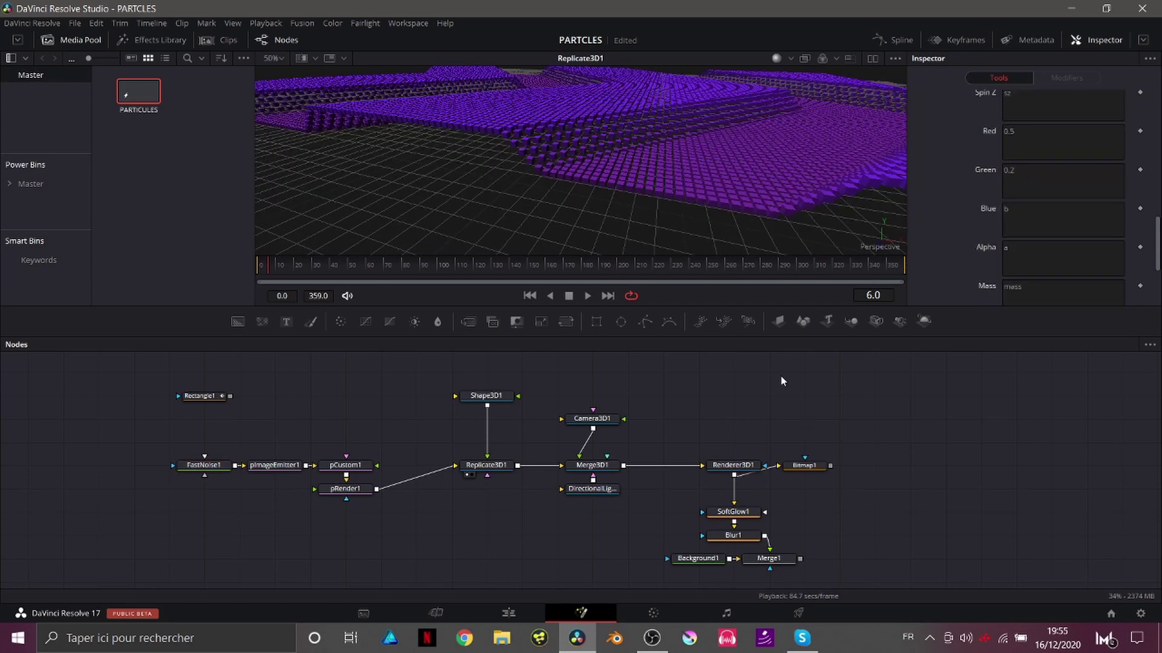
left_click_drag(699, 202, 833, 202)
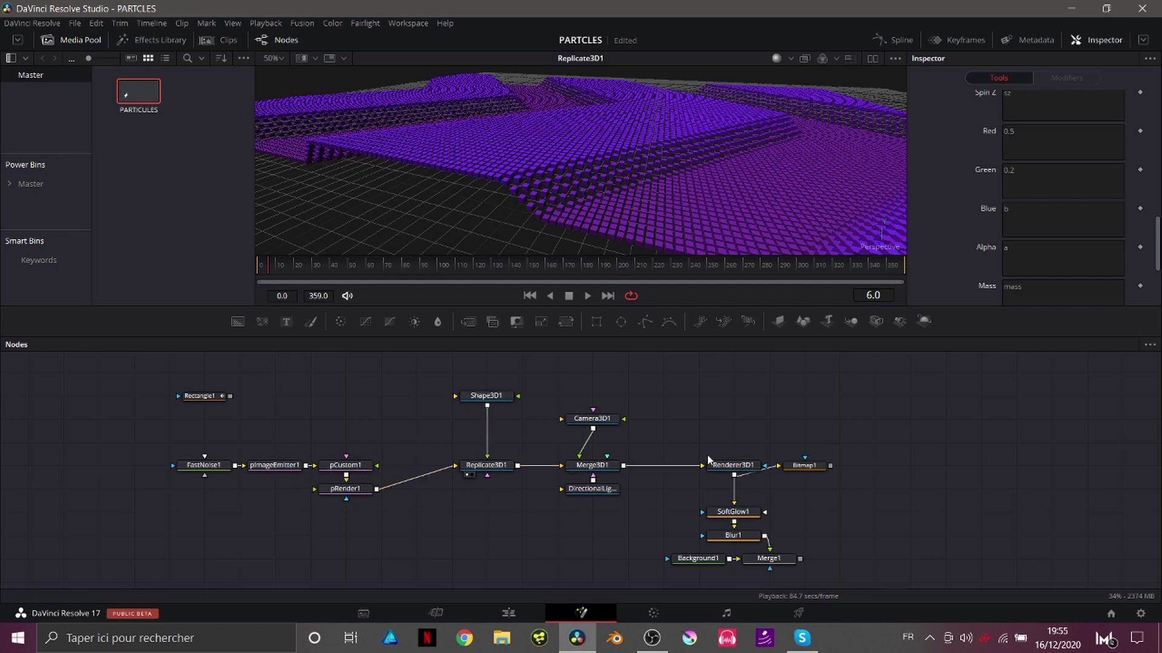
scroll(708, 459, "down", 1)
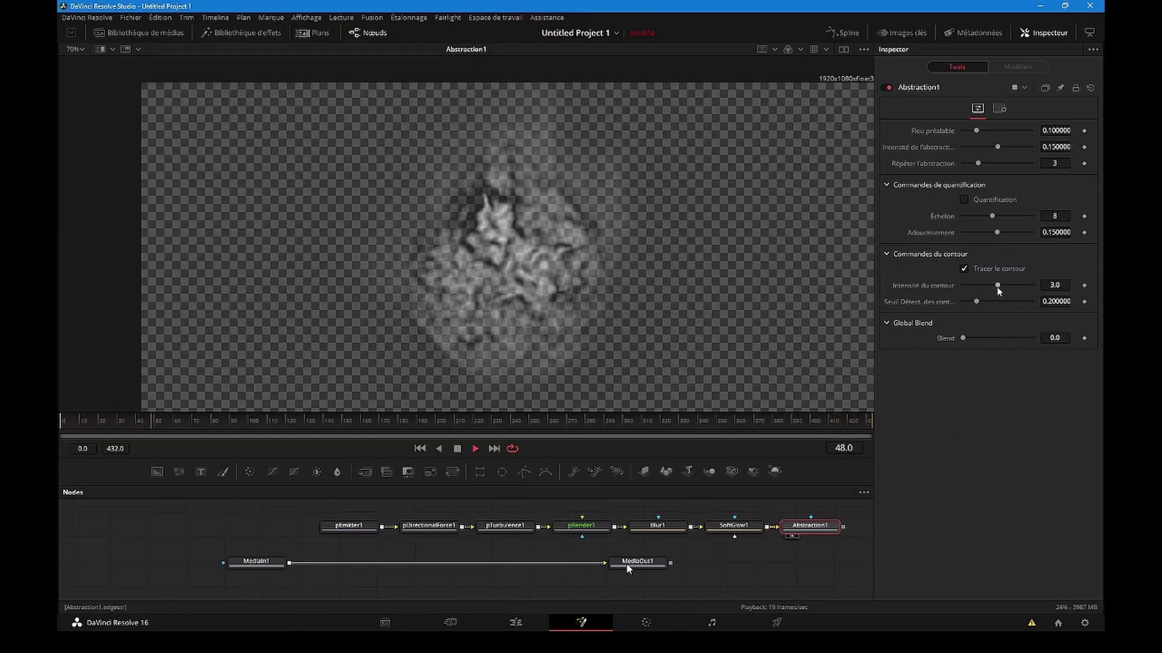
Lower Abstraction1's contour intensity to about 0.378 and its abstraction intensity to about 0.0283, and bypass the node for comparison
left_click_drag(997, 286, 966, 286)
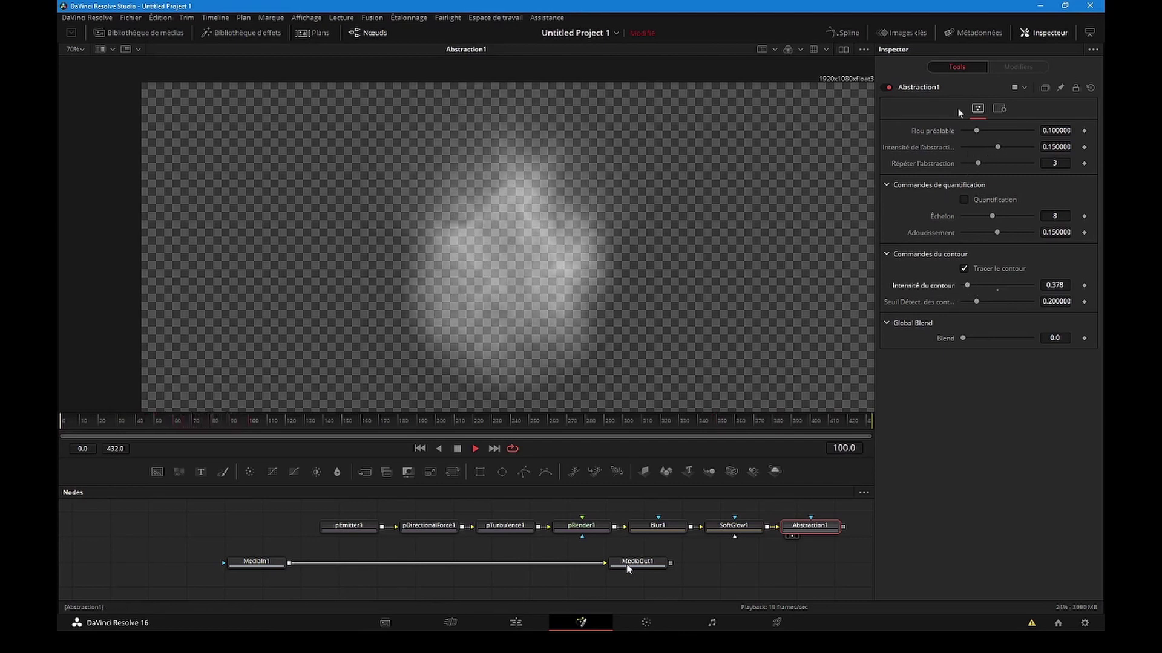
left_click_drag(995, 149, 968, 148)
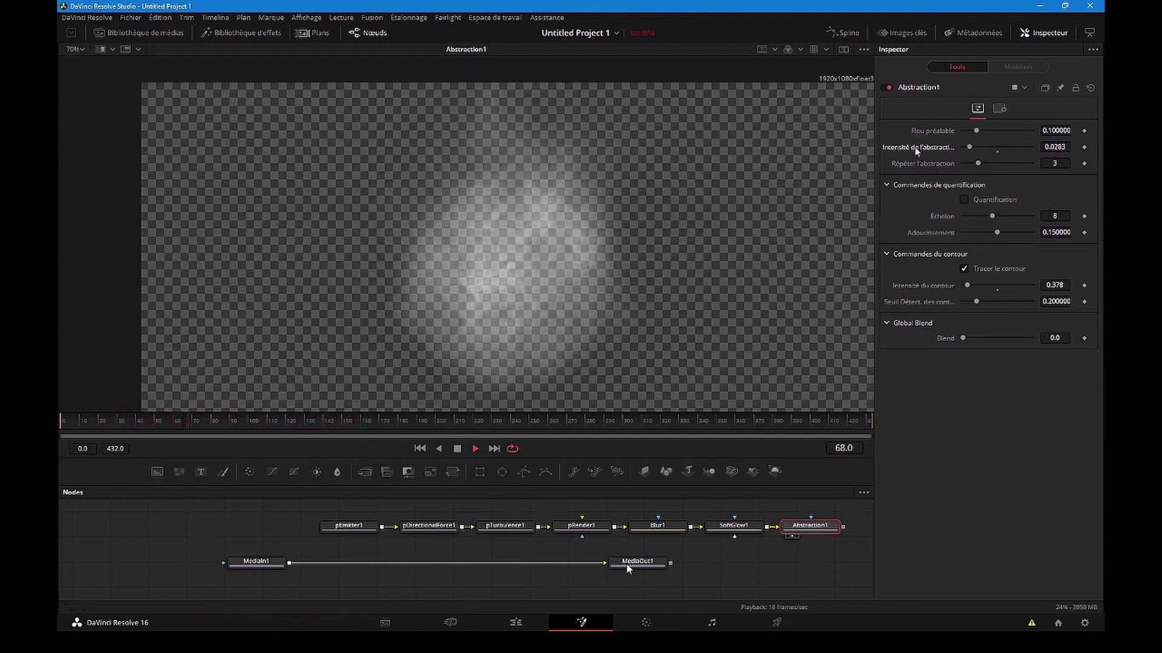
left_click(888, 89)
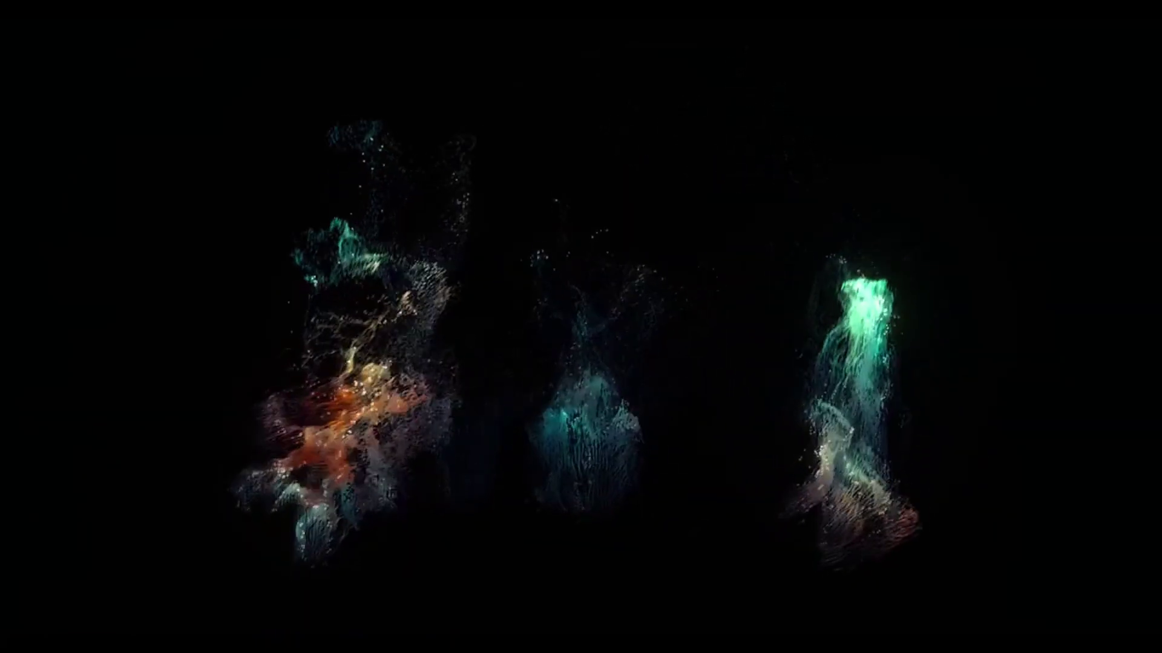
In Fusion Studio, play back the fire_slowmo.mov footage and display the OpticalFlow1_1_2 node in the viewer
mouse_move(244, 472)
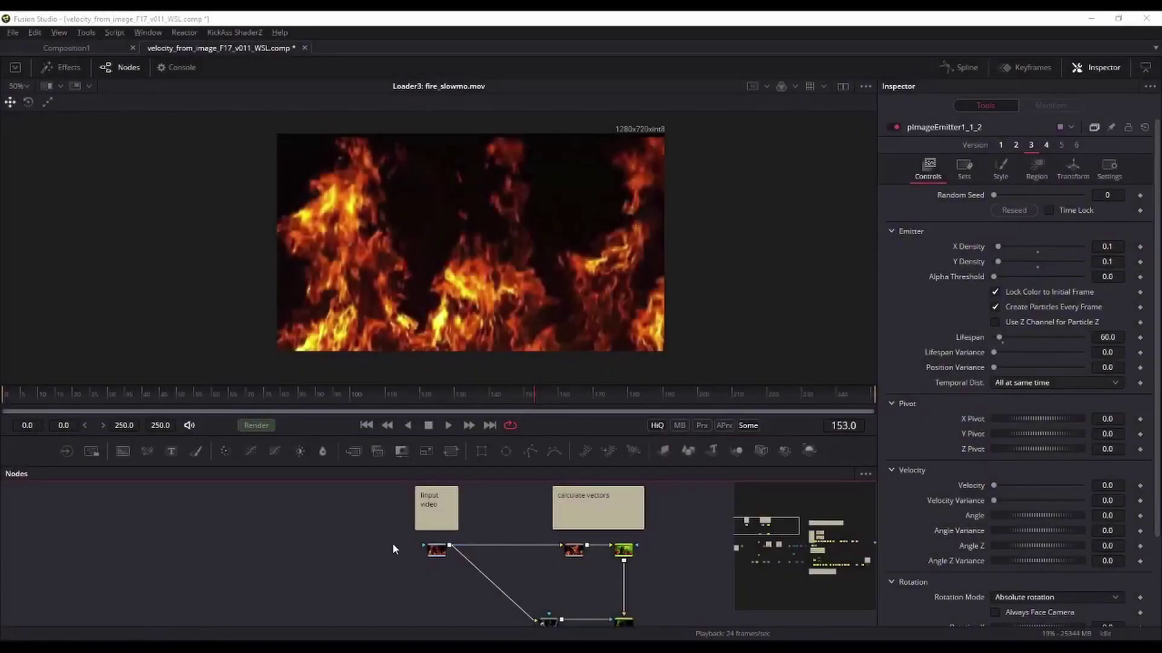
key("space")
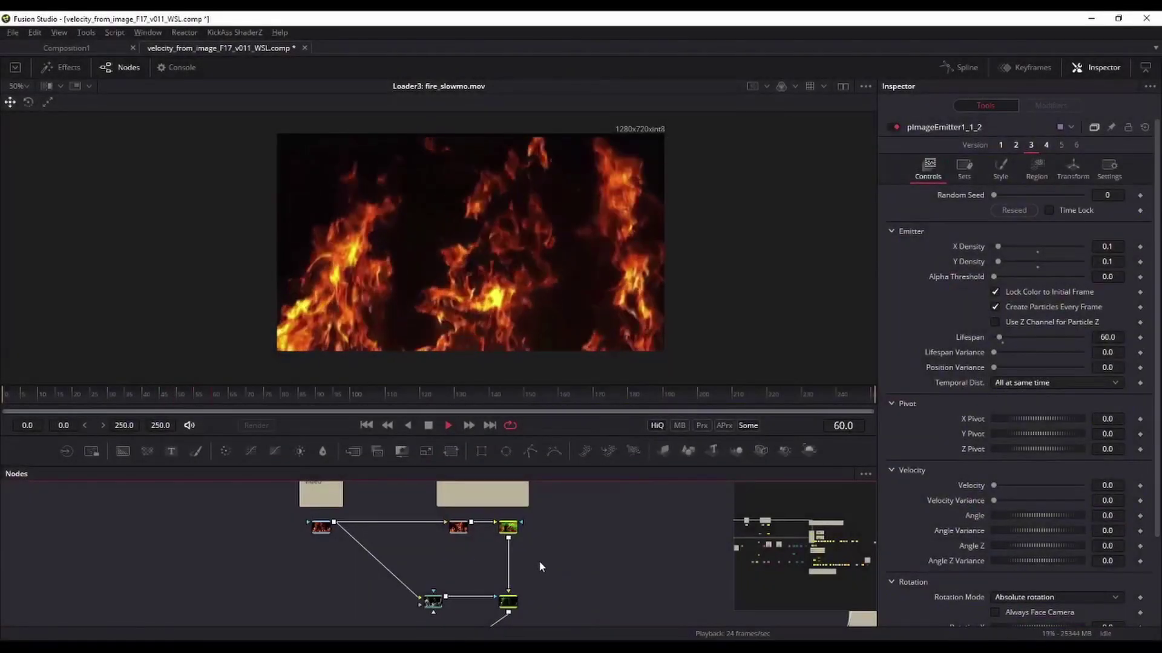
scroll(532, 540, "up", 2)
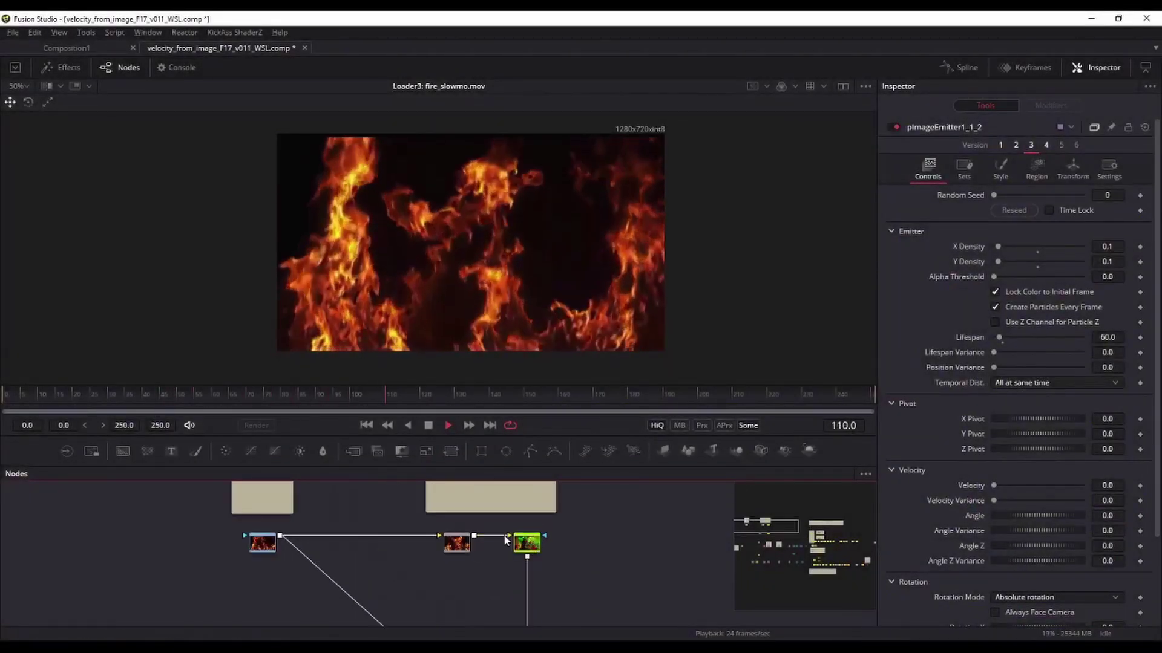
scroll(447, 544, "up", 2)
key("1")
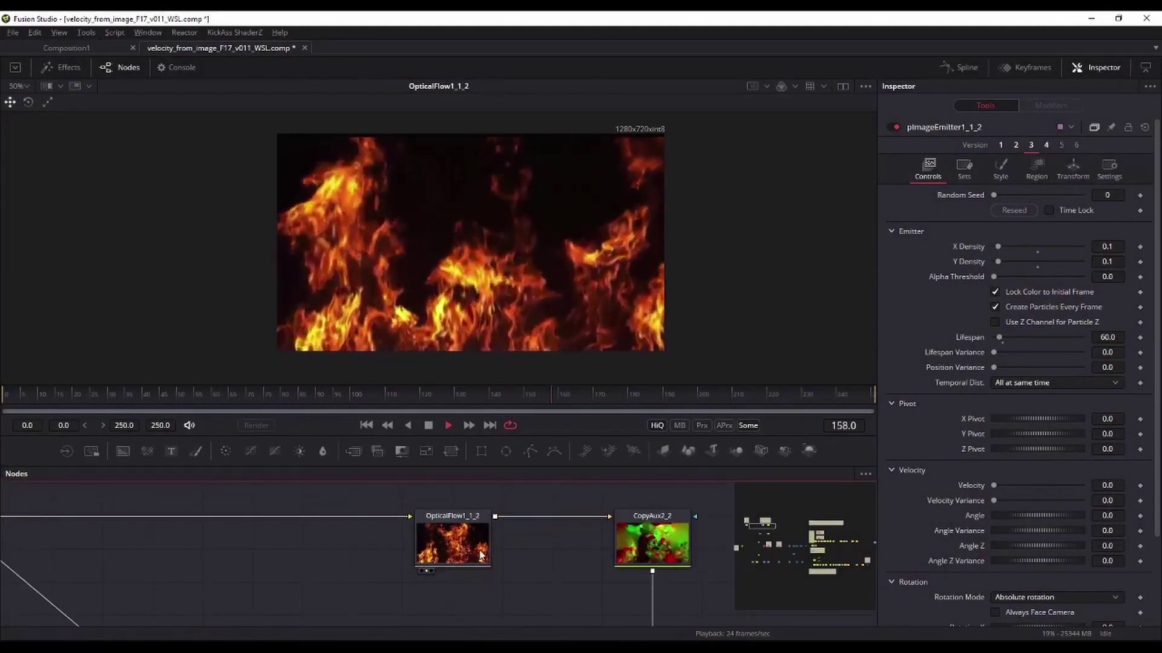
left_click(454, 548)
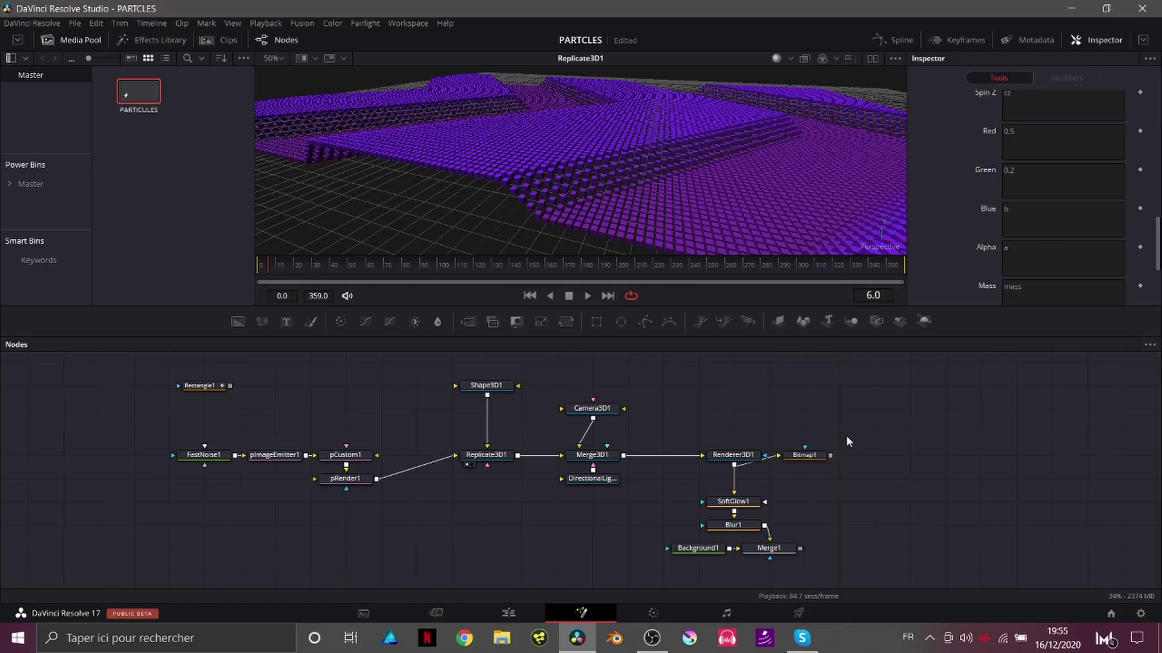